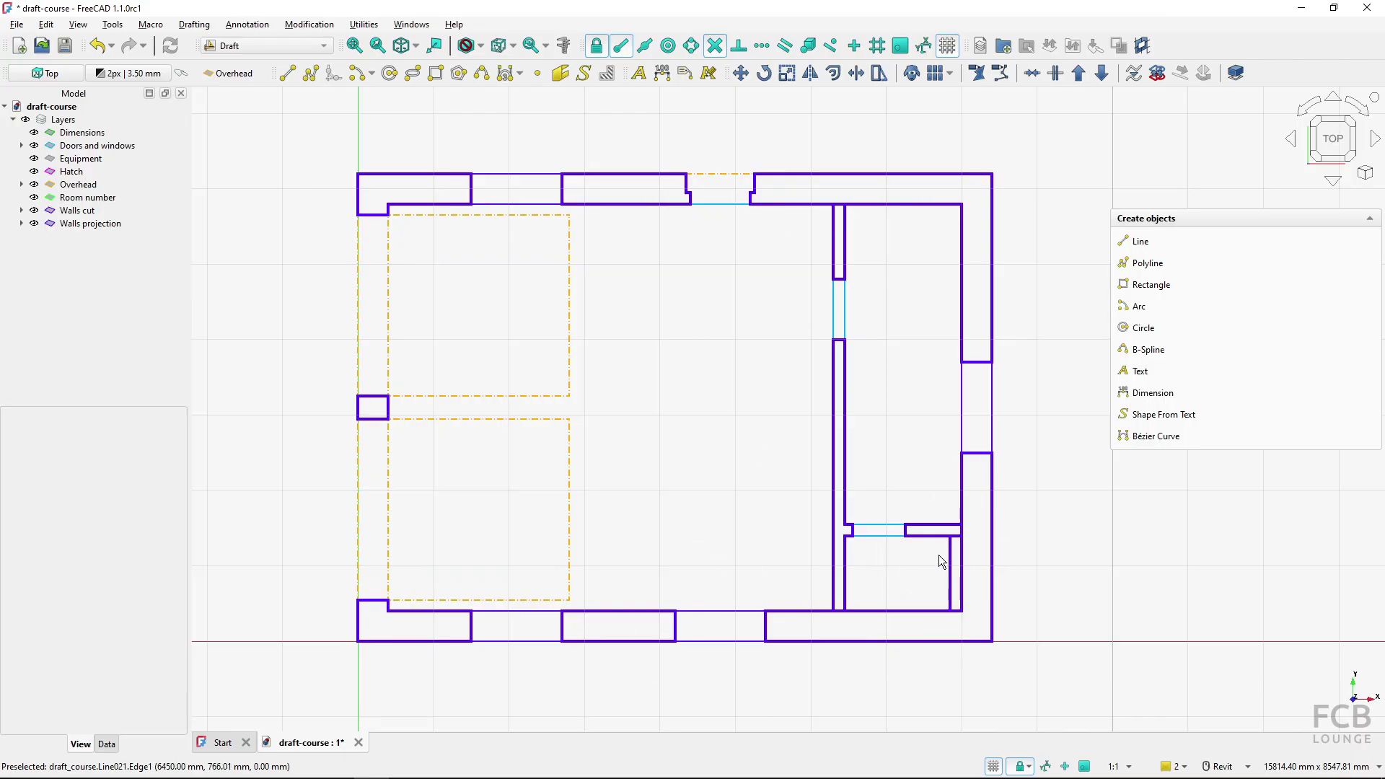
# After consulting the garage floor plan PDF, hide the grid and make Doors and windows the active layer.
pyautogui.hotkey('alt', 'Tab')
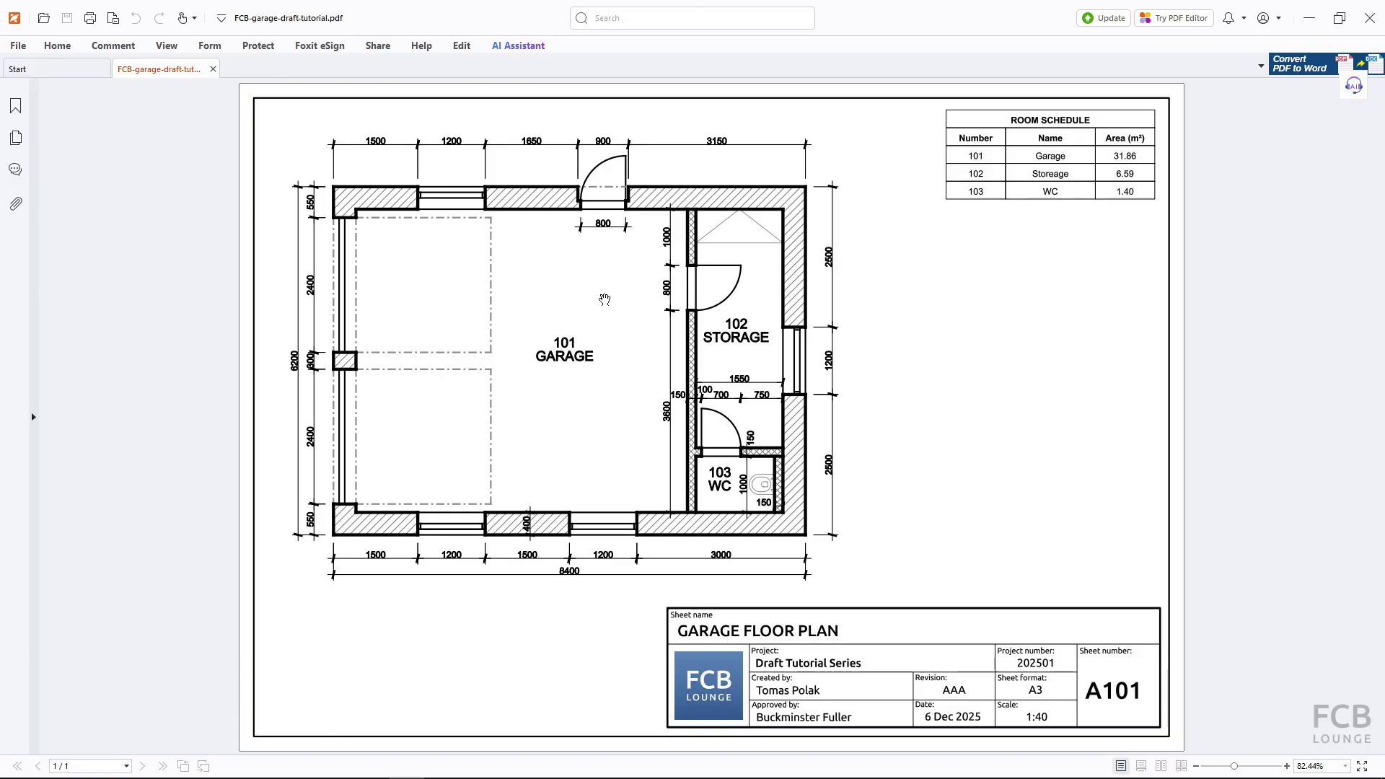
pyautogui.hotkey('alt', 'Tab')
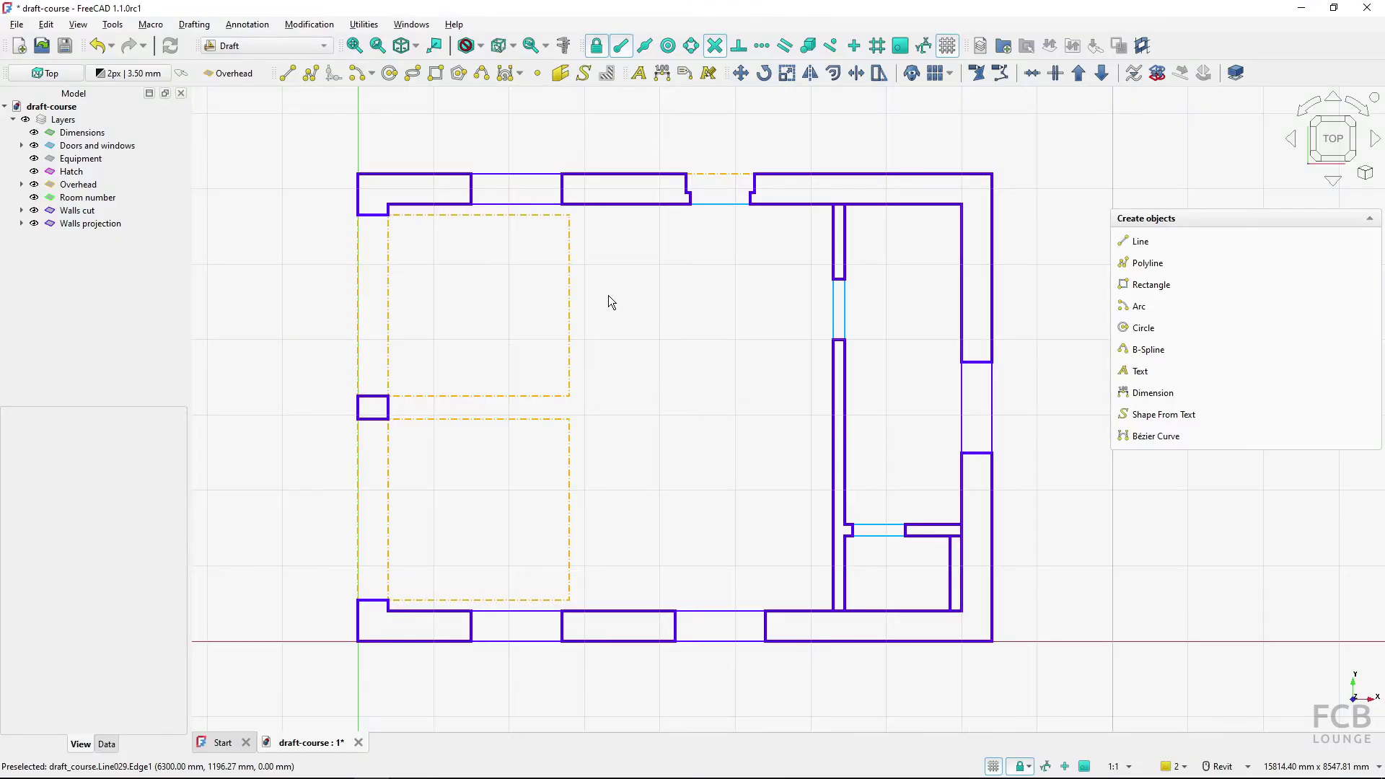
pyautogui.click(945, 47)
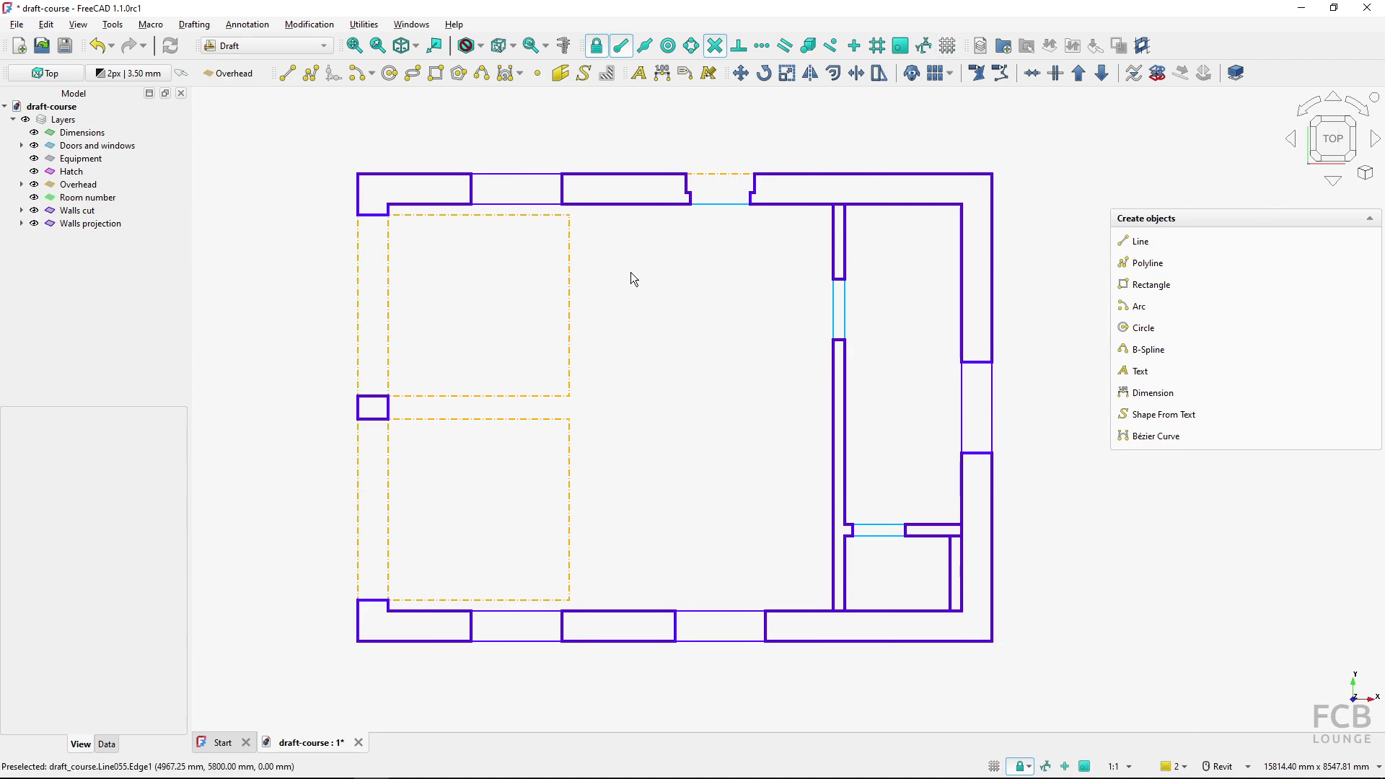
pyautogui.click(229, 73)
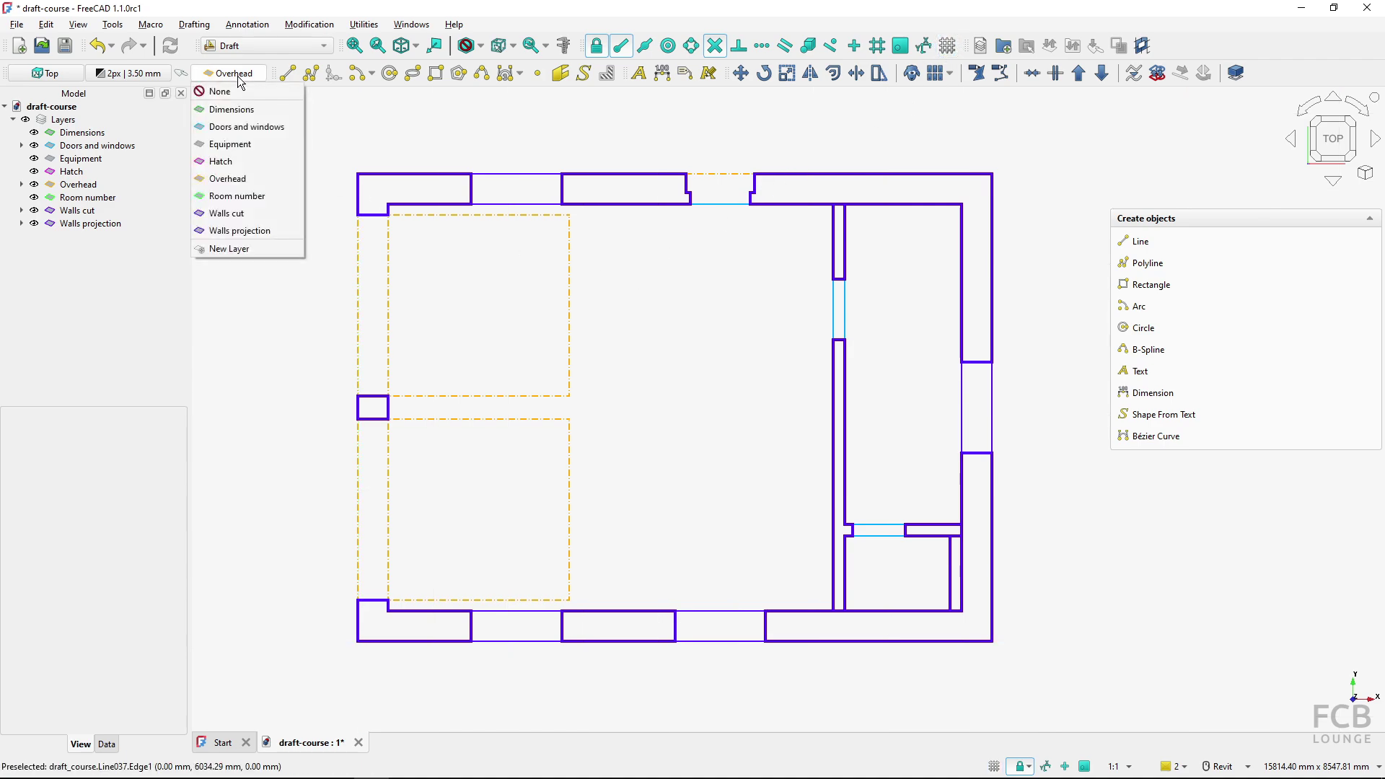
pyautogui.click(258, 130)
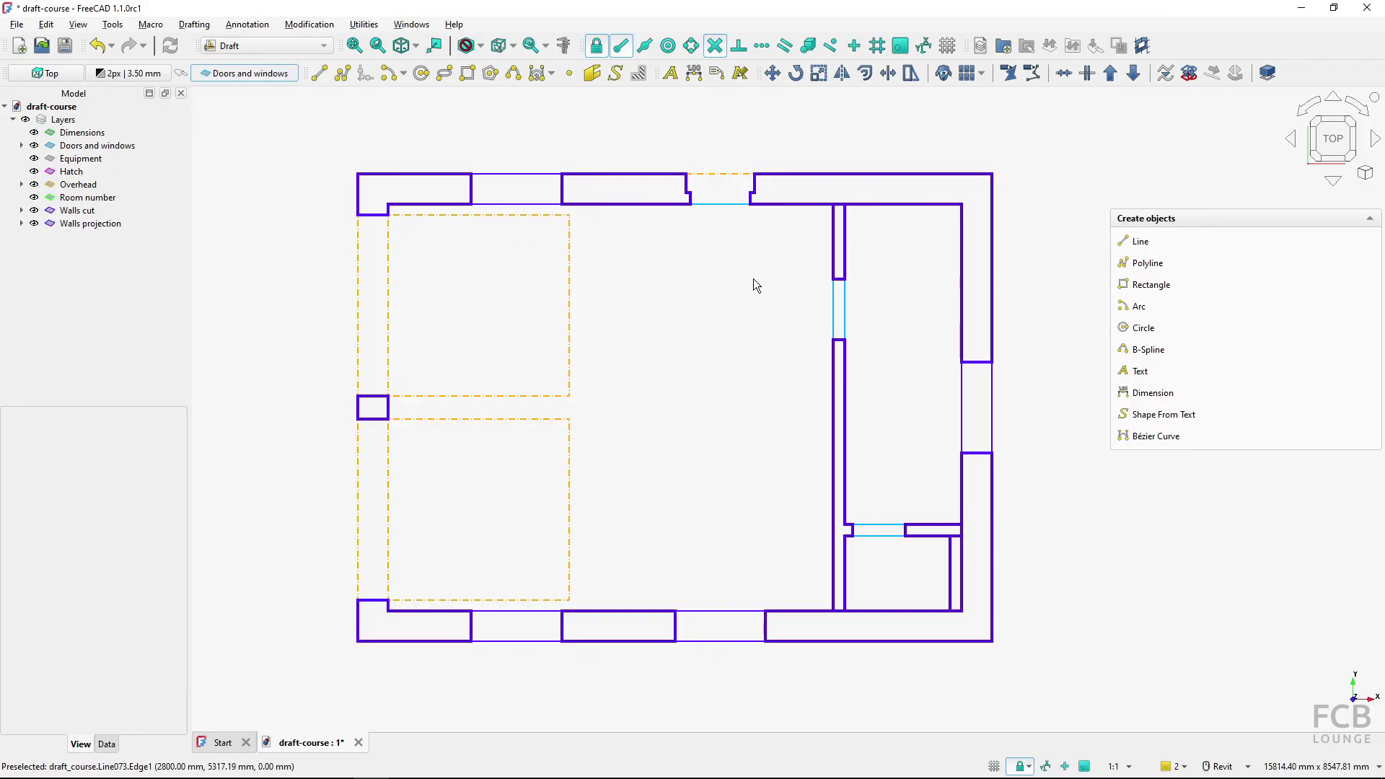
pyautogui.scroll(5, 707, 322)
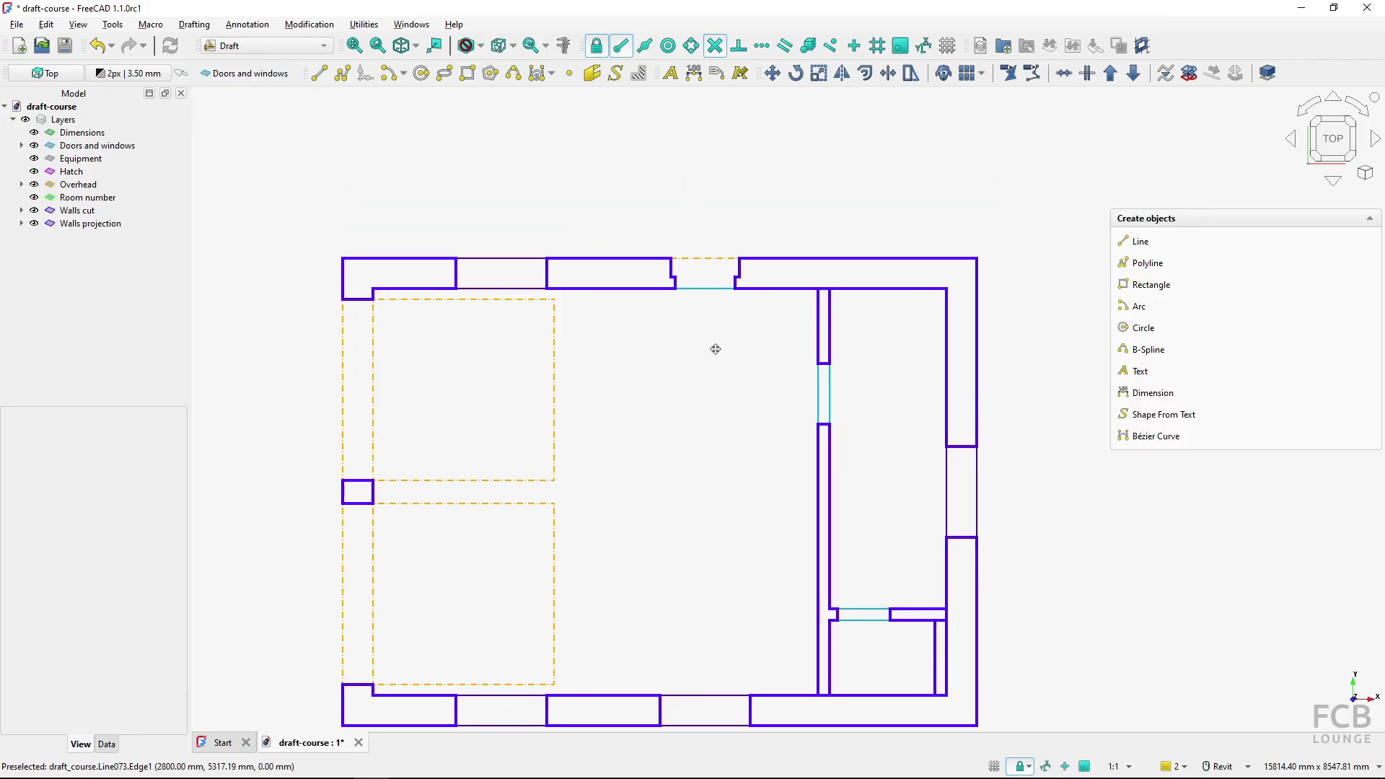
pyautogui.moveTo(705, 317); pyautogui.dragTo(694, 379, button='middle')
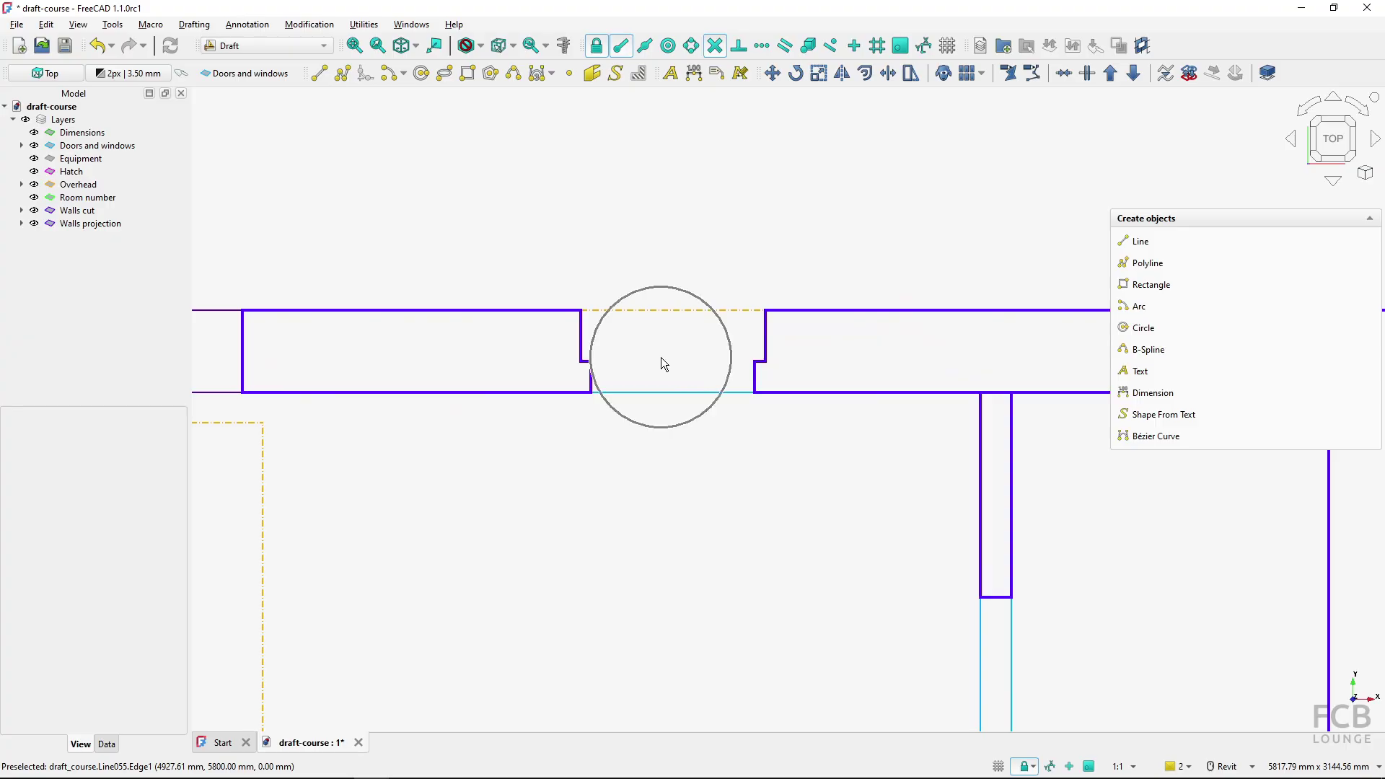
pyautogui.click(320, 73)
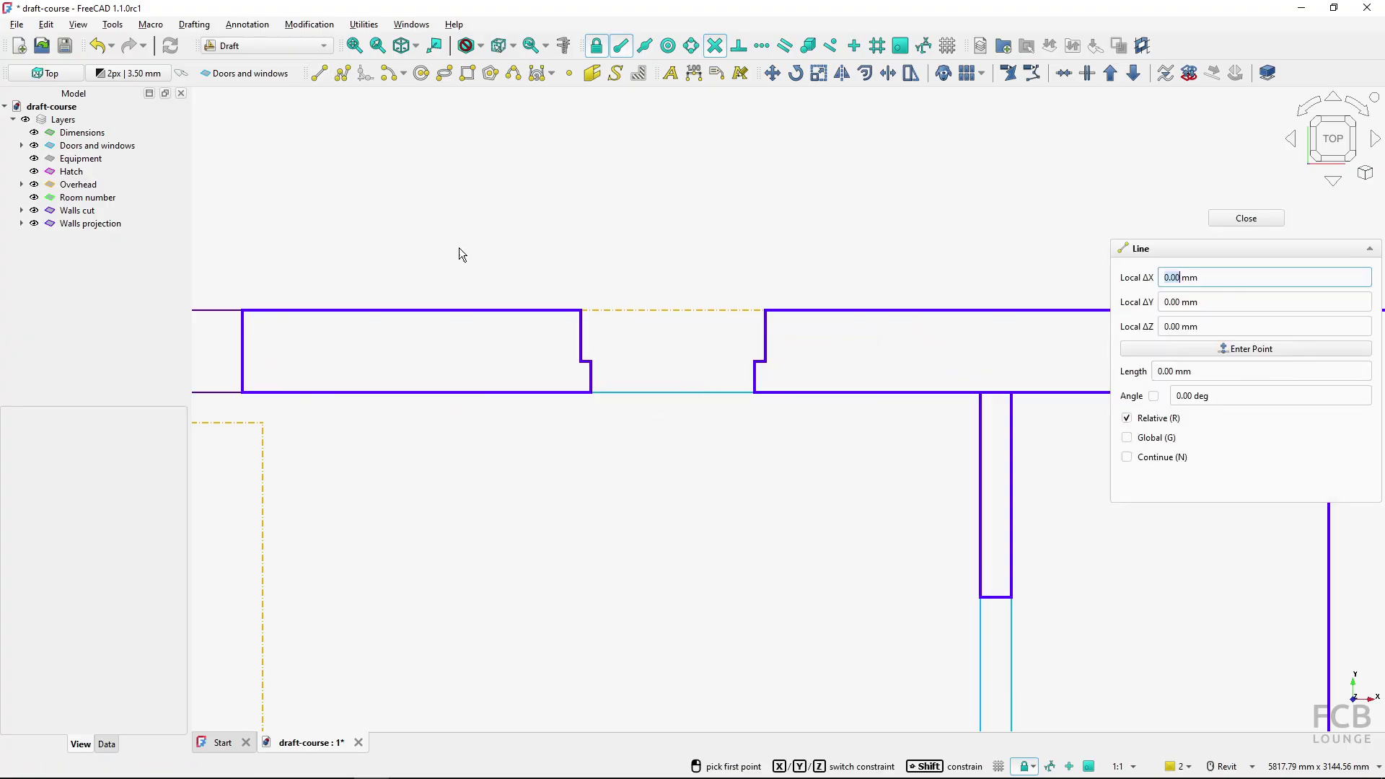
pyautogui.click(592, 362)
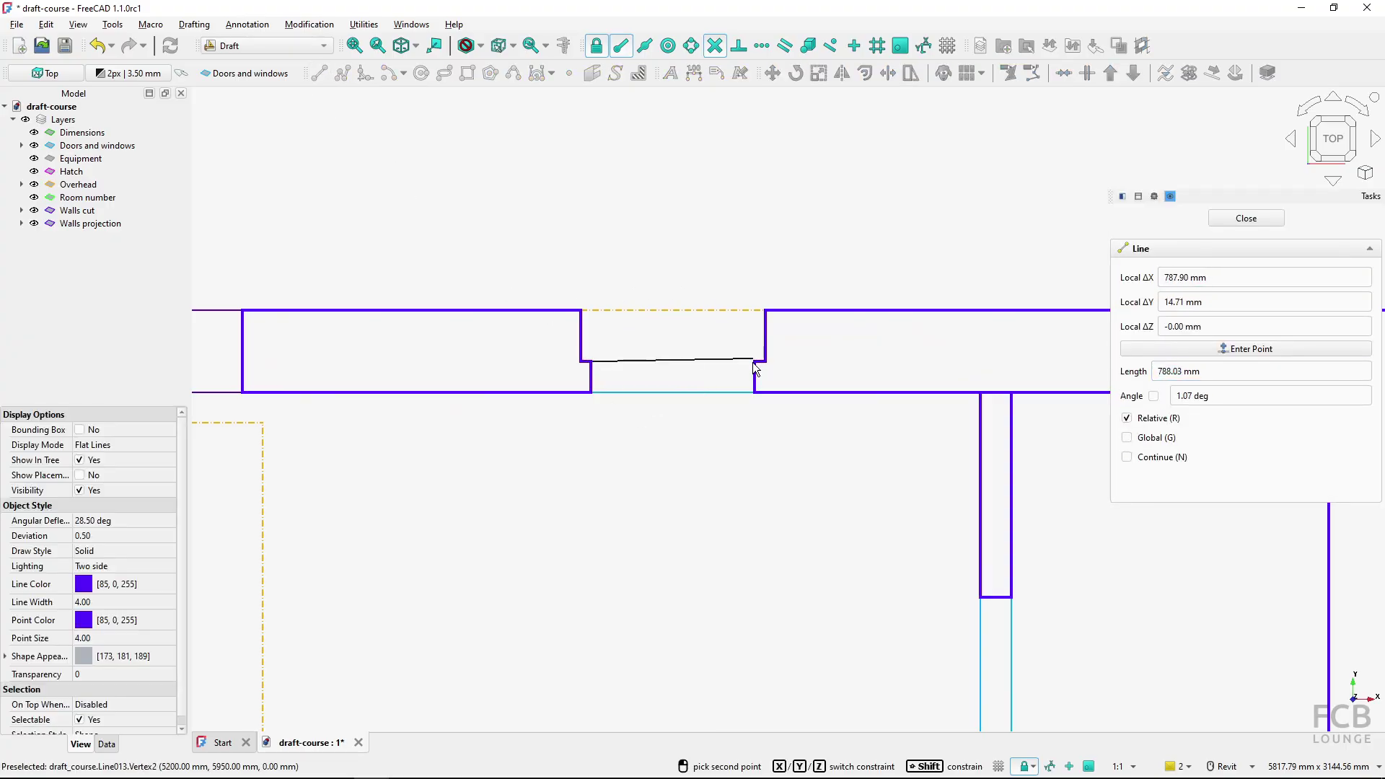
pyautogui.click(753, 360)
pyautogui.click(681, 358)
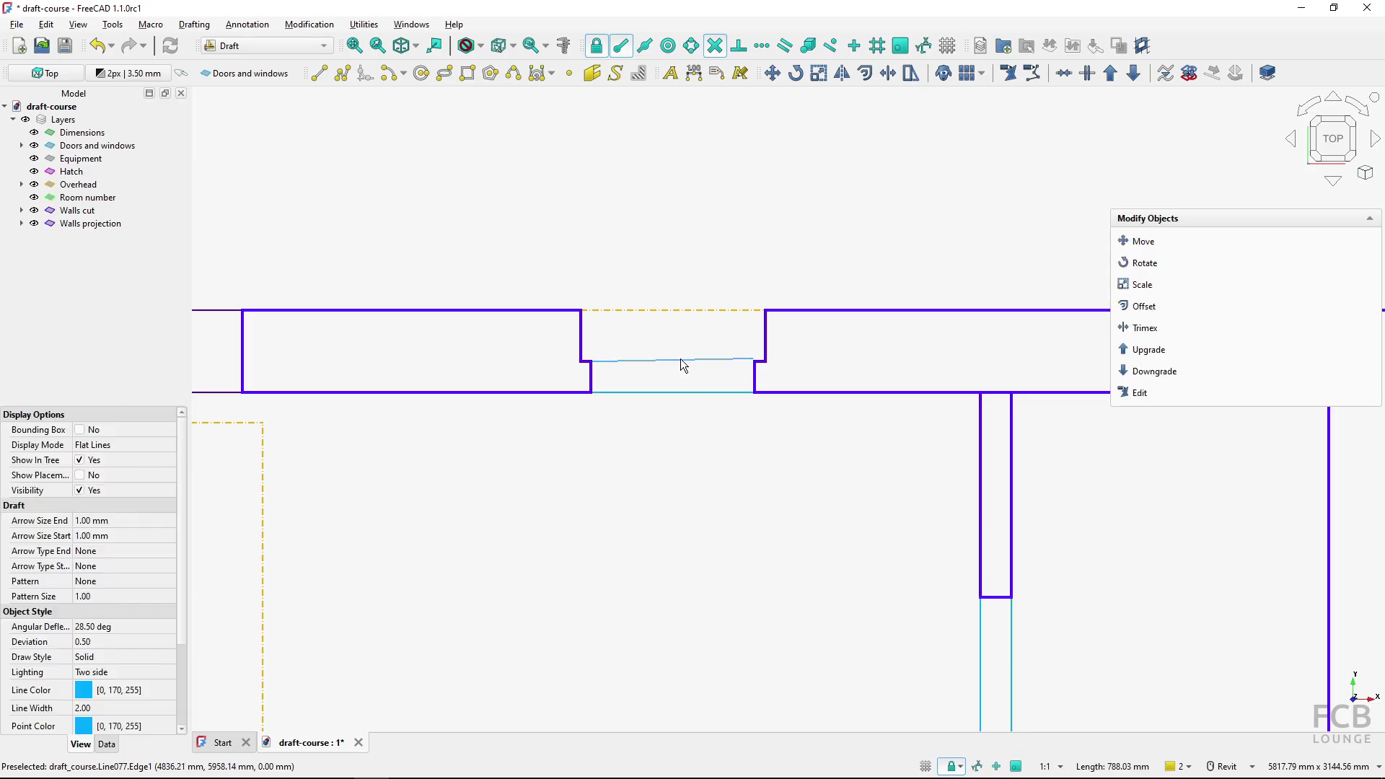
pyautogui.press('Delete')
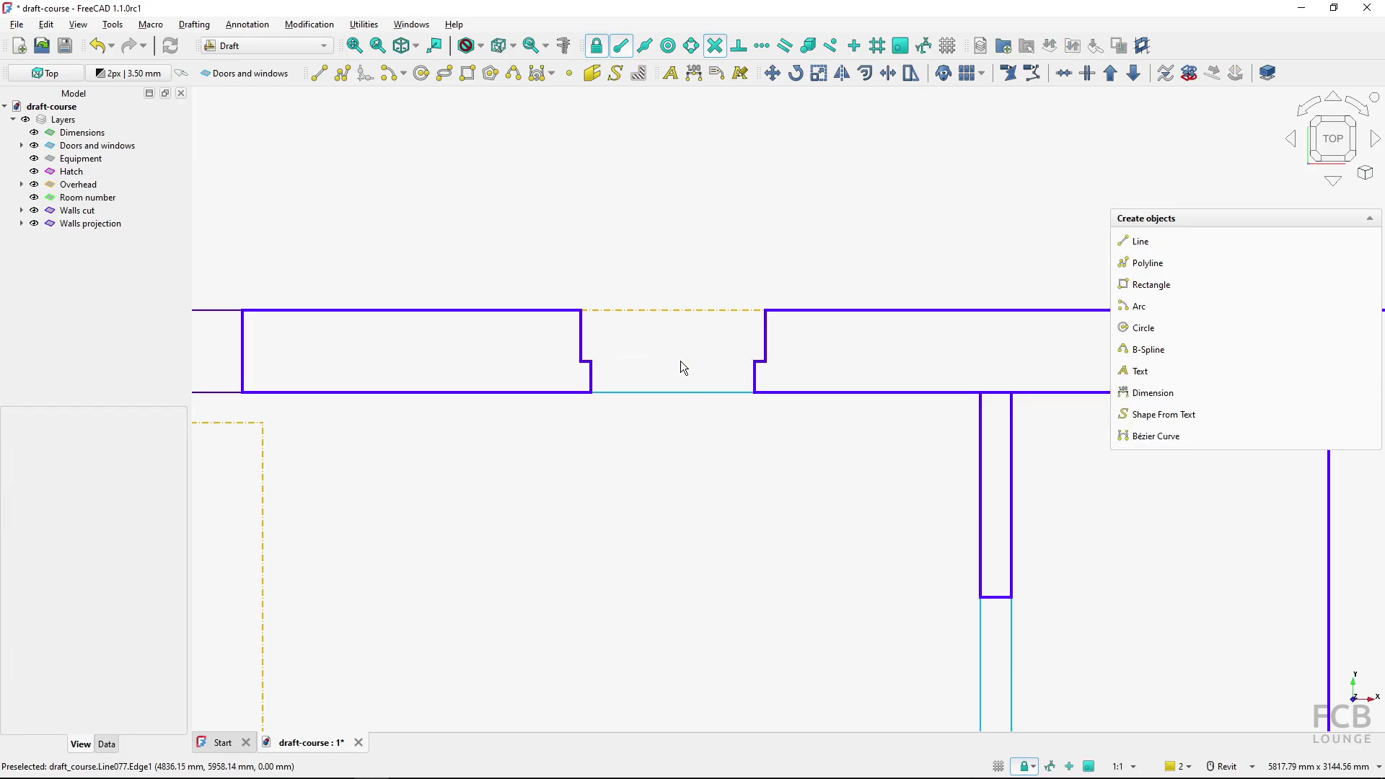
# Draw an 800 mm horizontal line between the inner corners of the rebated jambs in the upper wall's door opening.
pyautogui.click(319, 73)
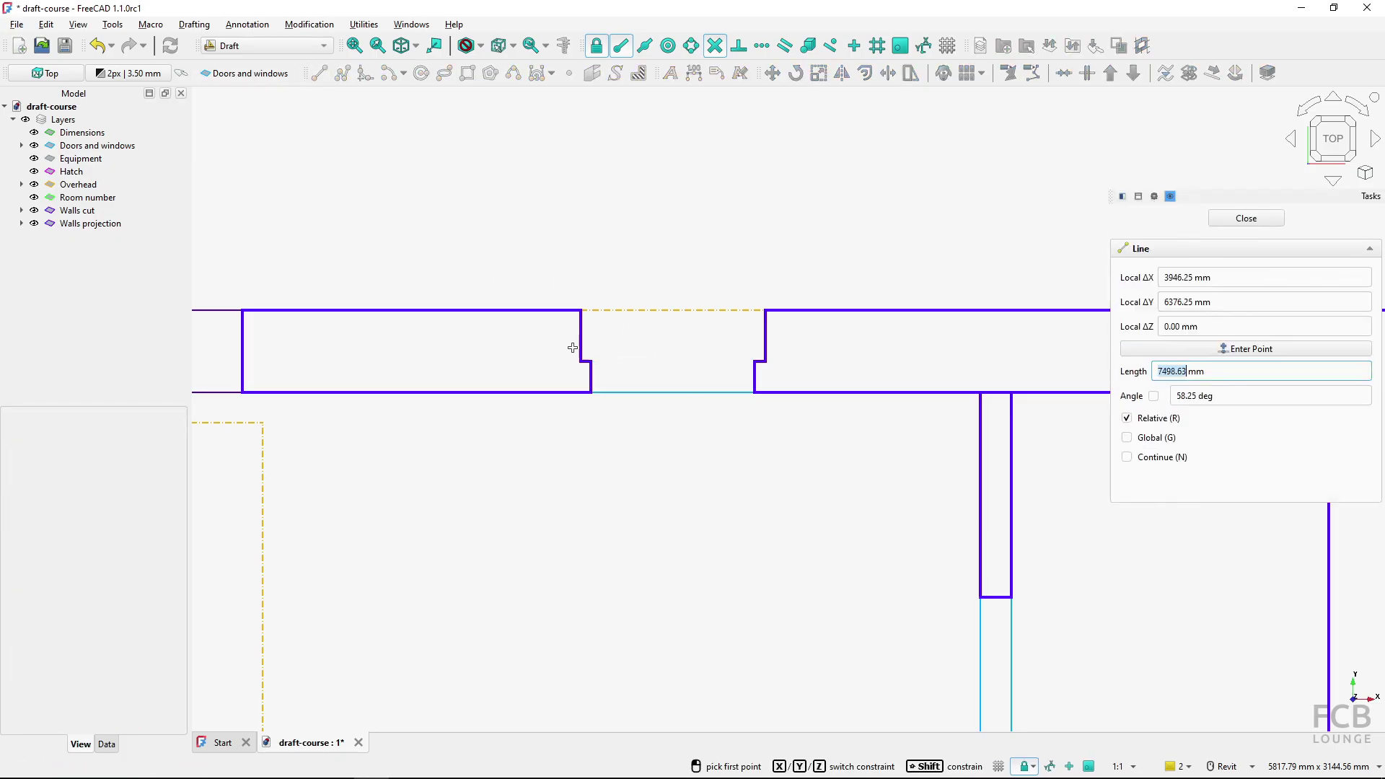
pyautogui.click(592, 361)
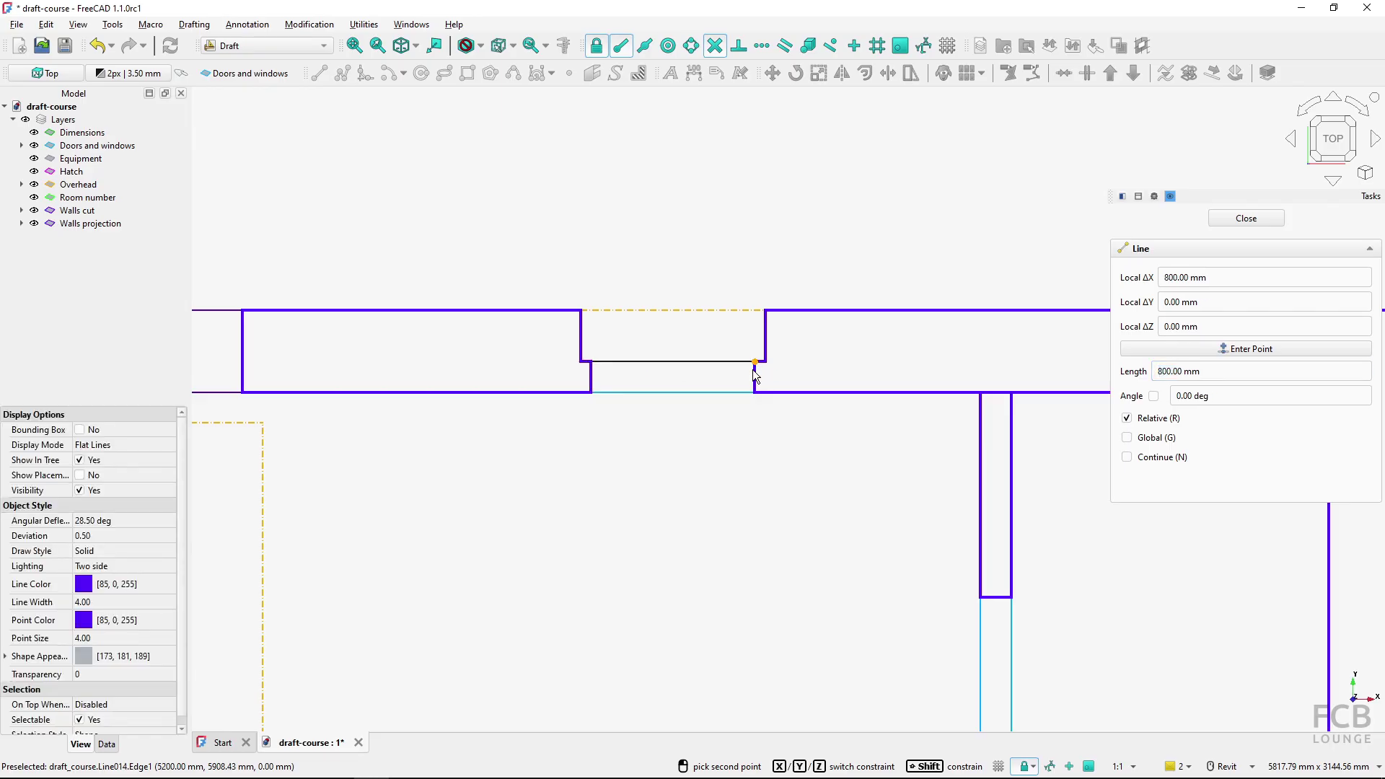
pyautogui.click(755, 362)
# Draw the open door leaf as an 800 mm vertical line upward from the right jamb corner of the upper wall opening.
pyautogui.click(319, 73)
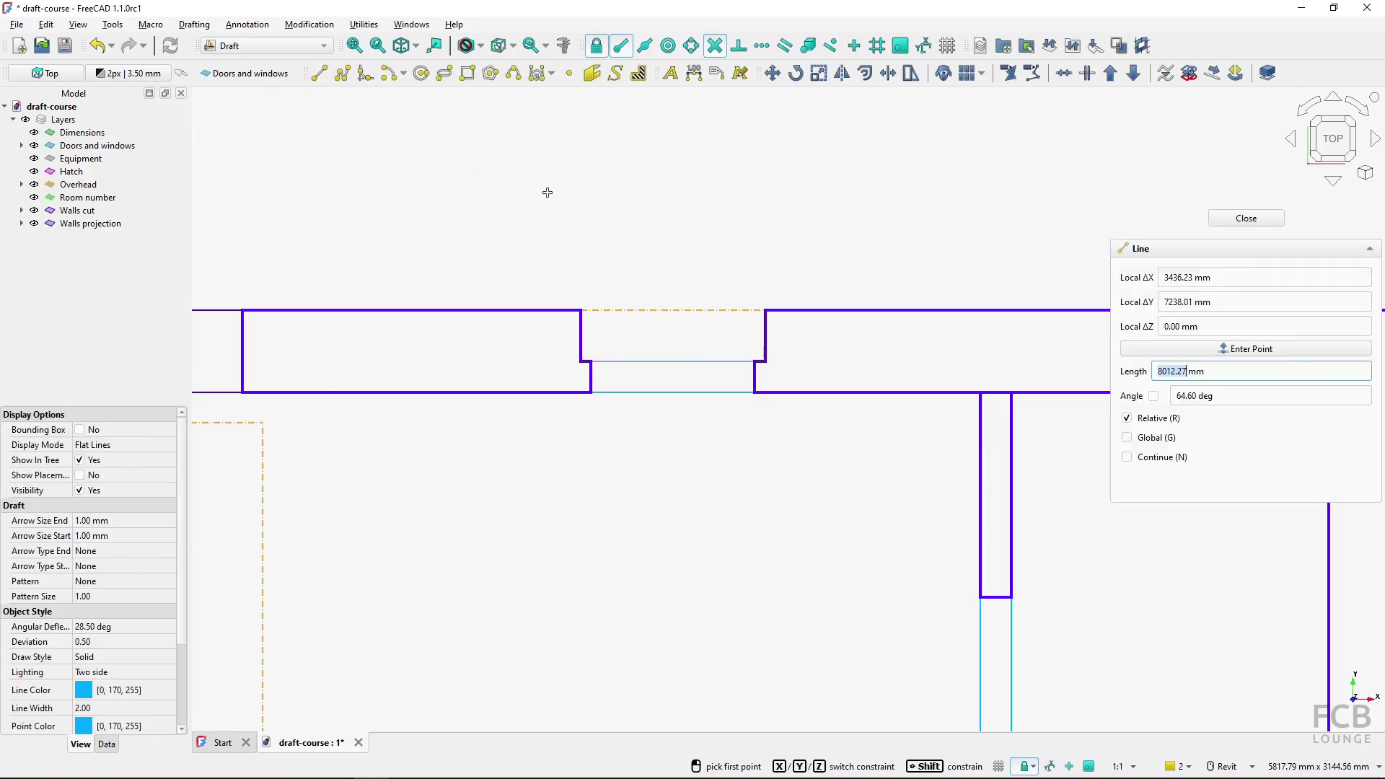
pyautogui.click(755, 362)
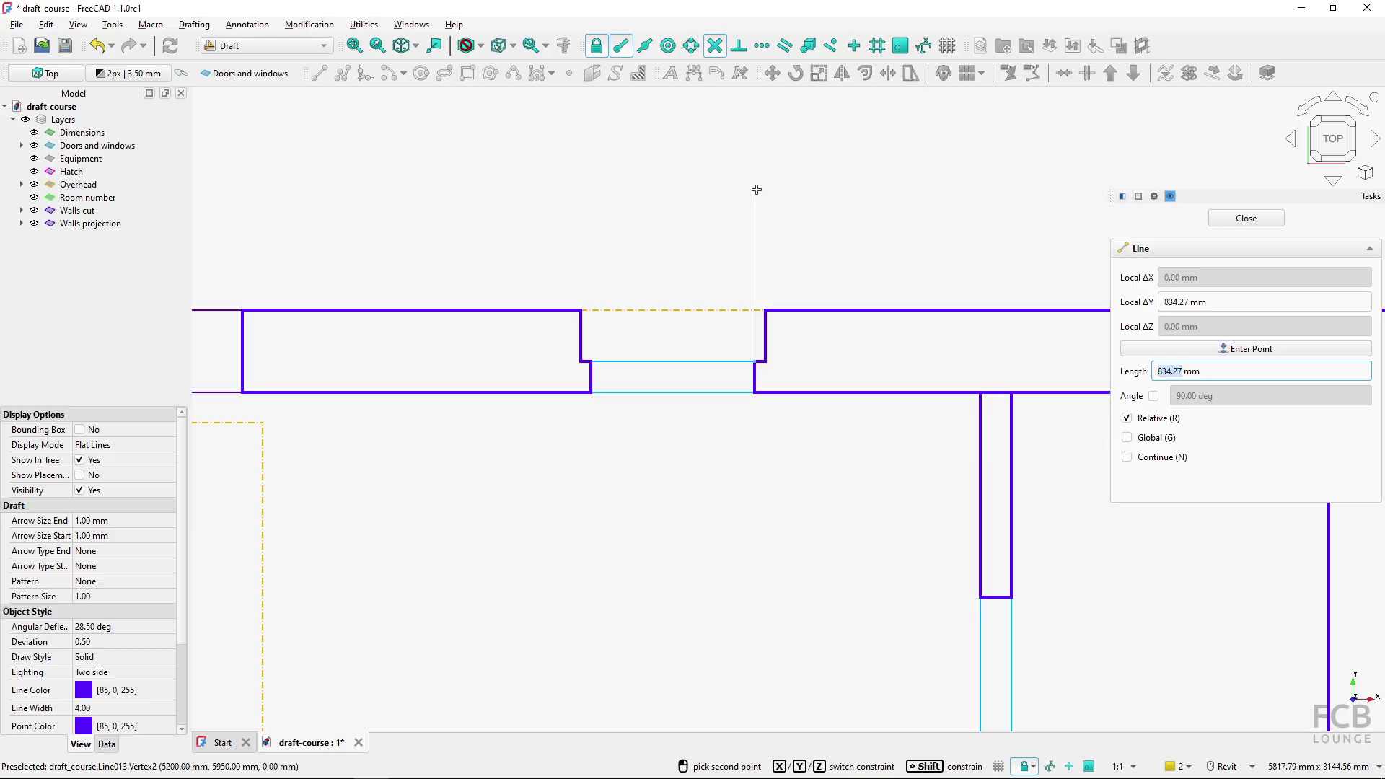
pyautogui.write('800')
pyautogui.press('Return')
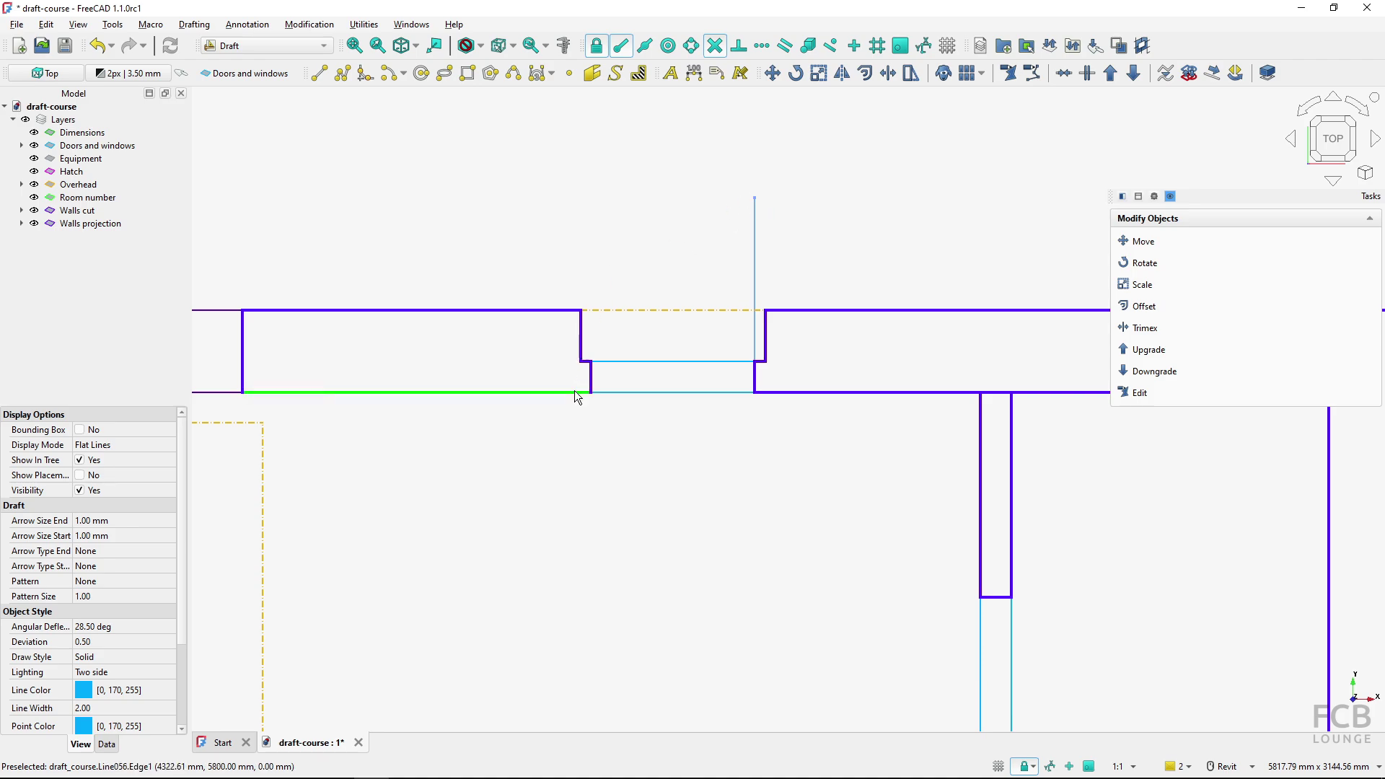
pyautogui.click(434, 166)
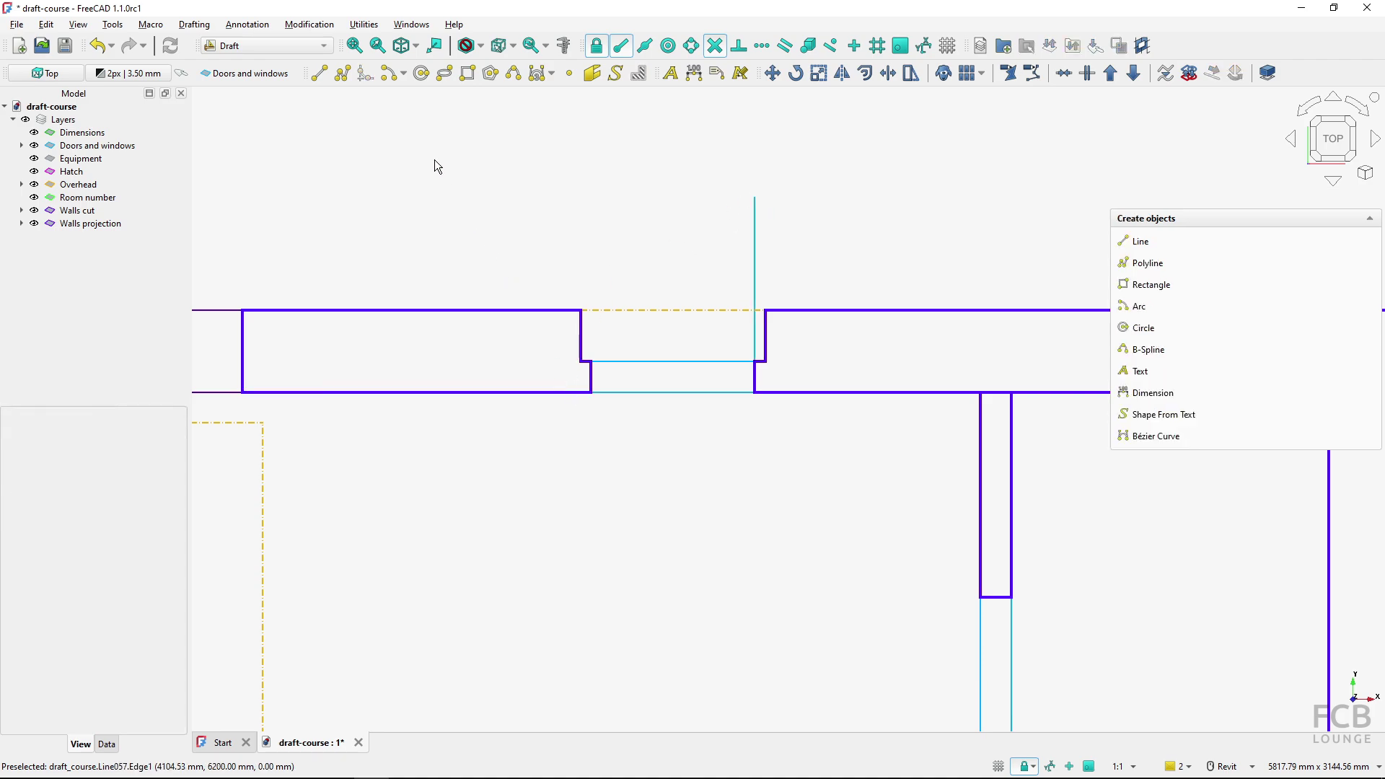
# Draw the upper wall door's swing arc, centred on the hinge corner, from the leaf's upper end to the opposite jamb corner.
pyautogui.click(405, 75)
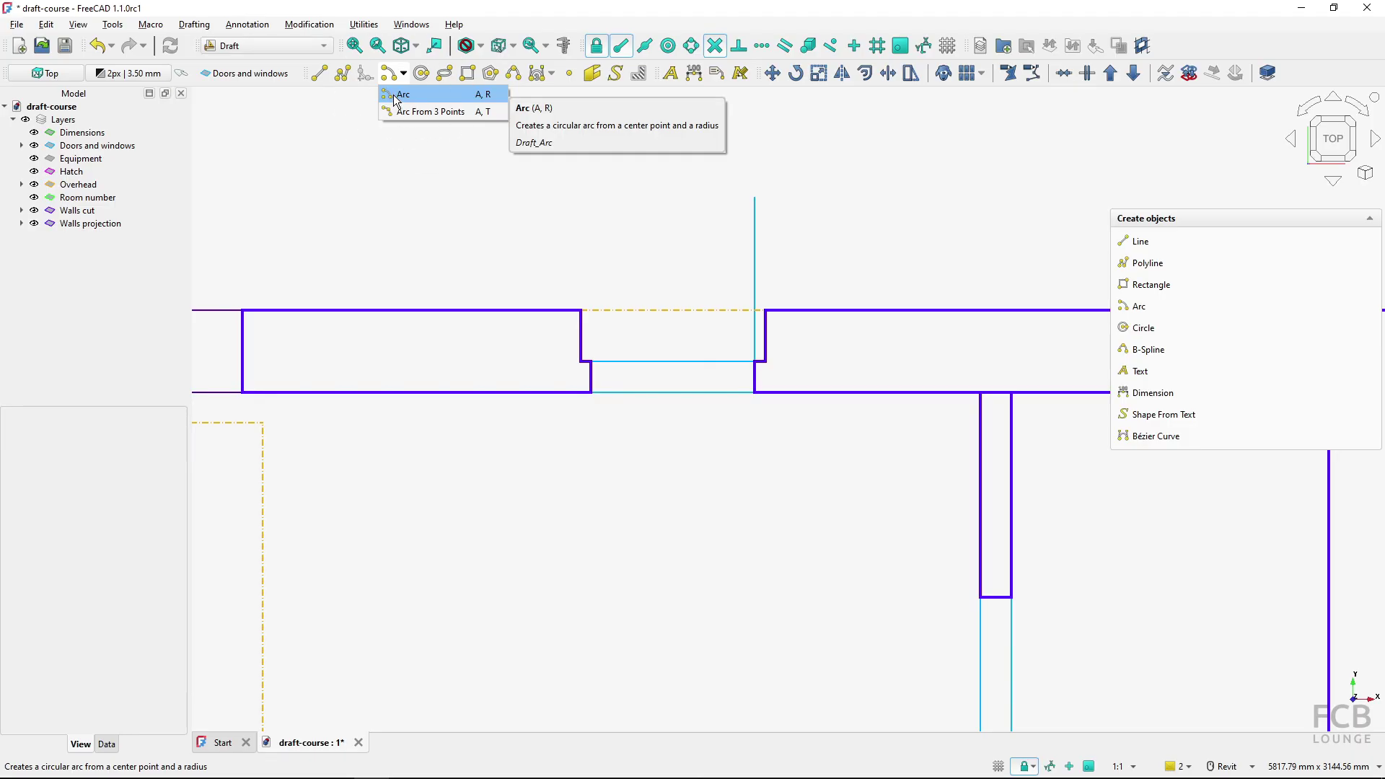
pyautogui.click(401, 95)
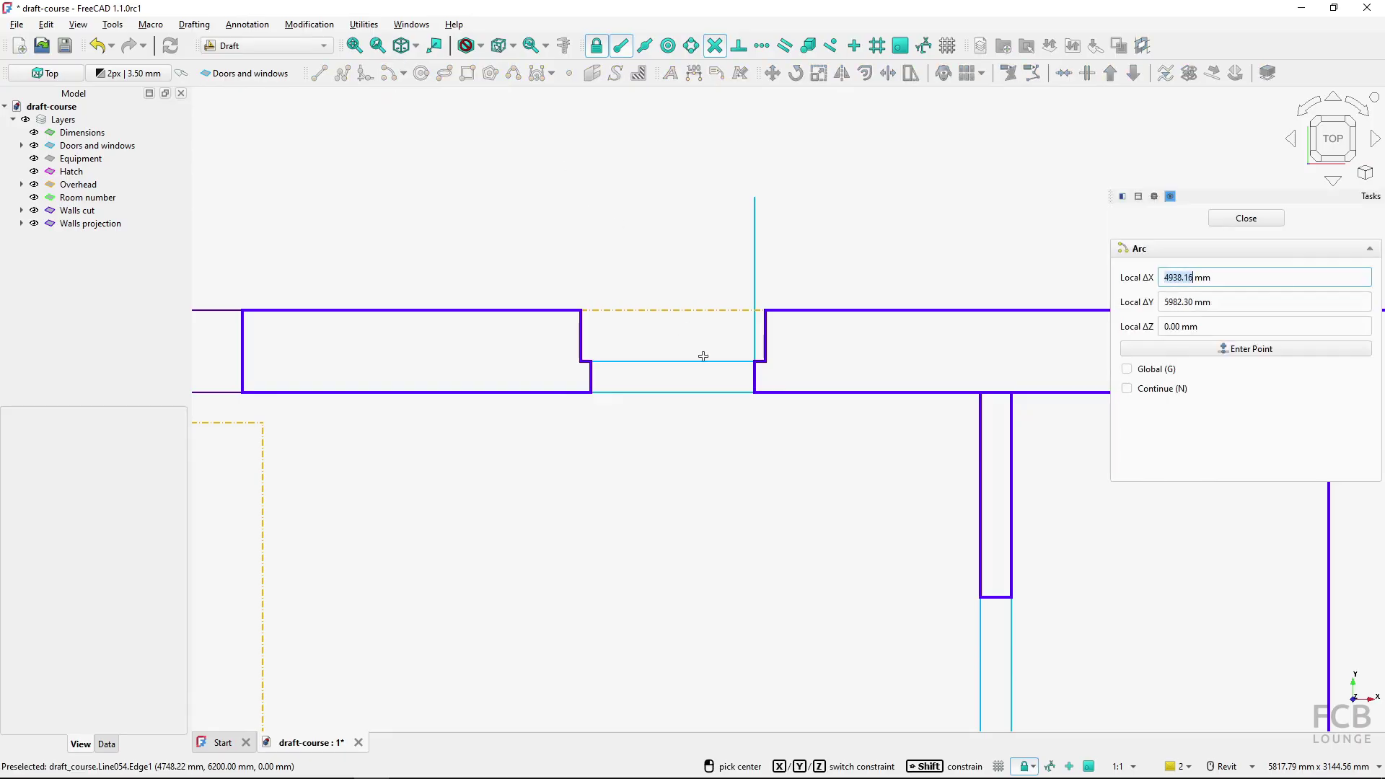
pyautogui.click(754, 353)
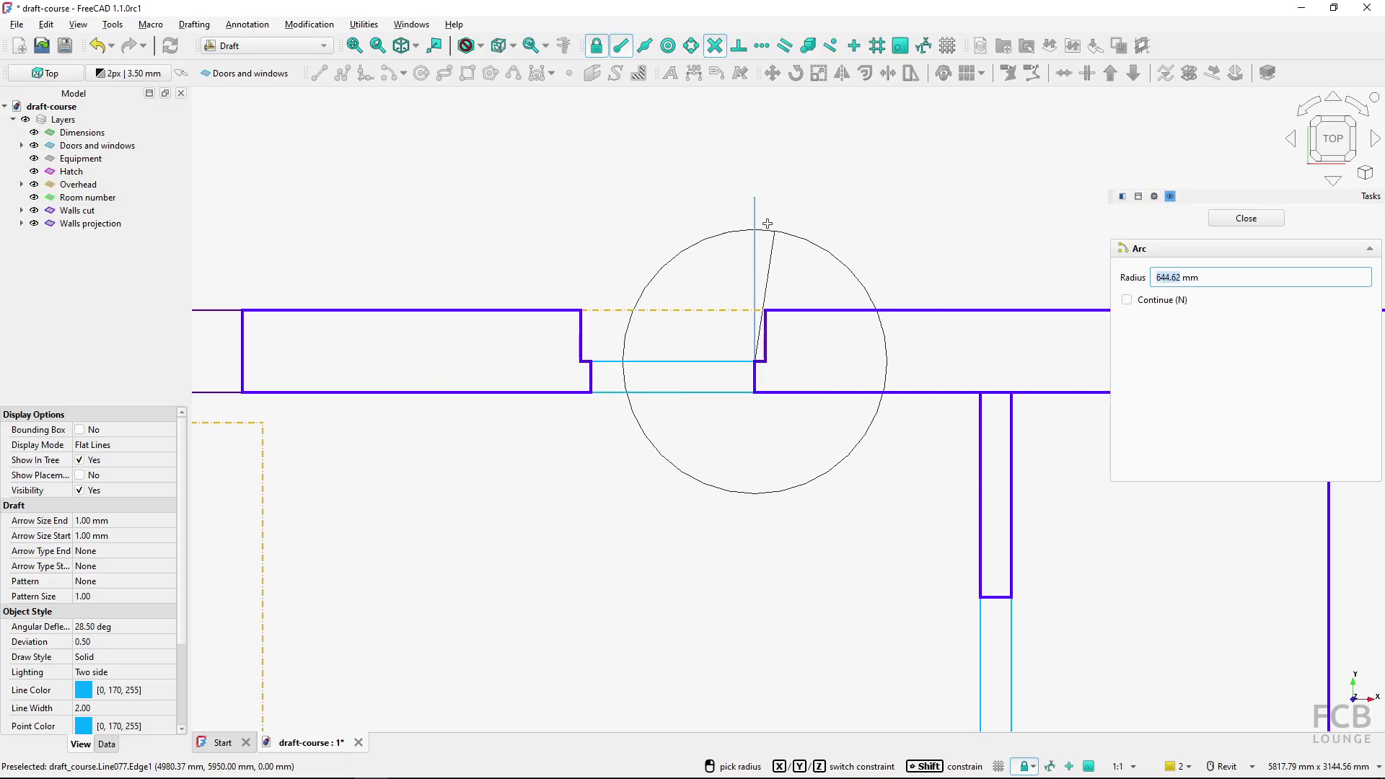
pyautogui.click(757, 202)
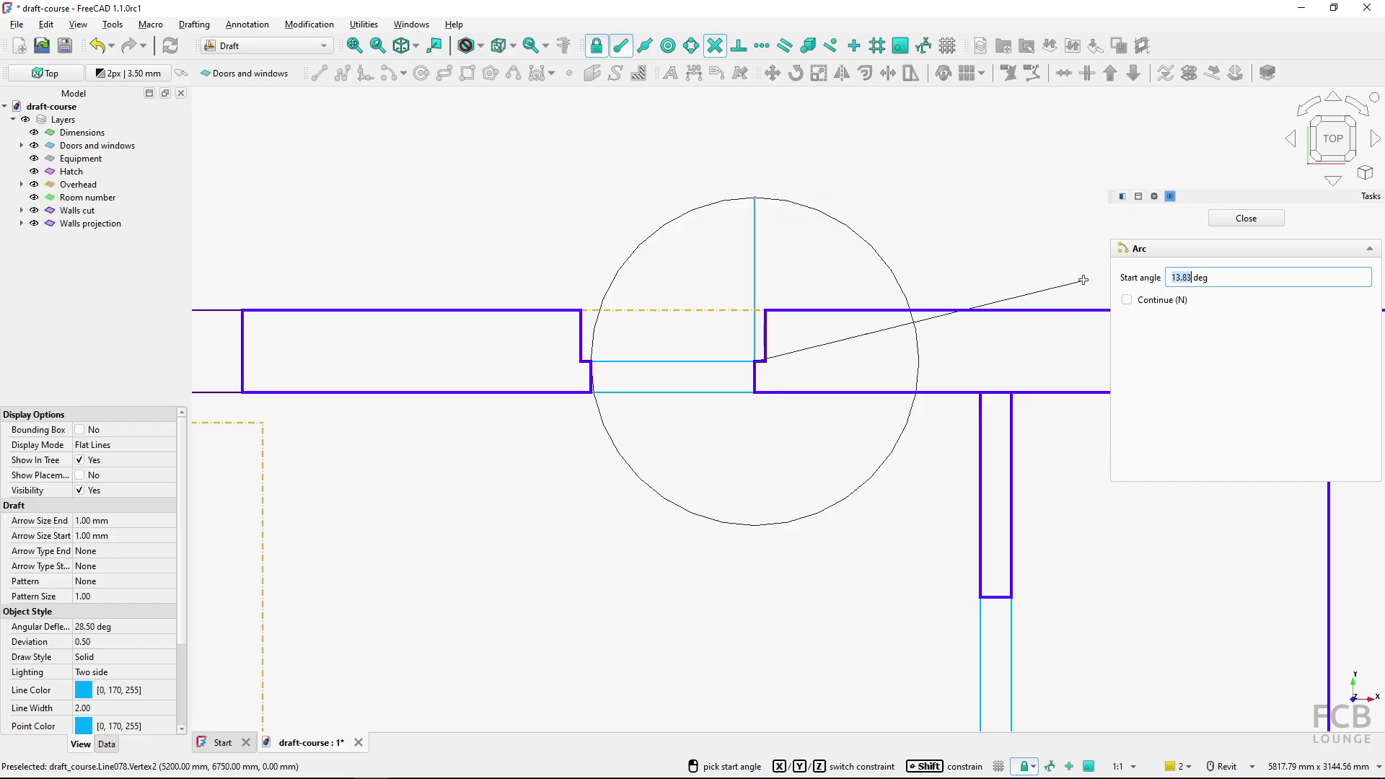
pyautogui.click(756, 199)
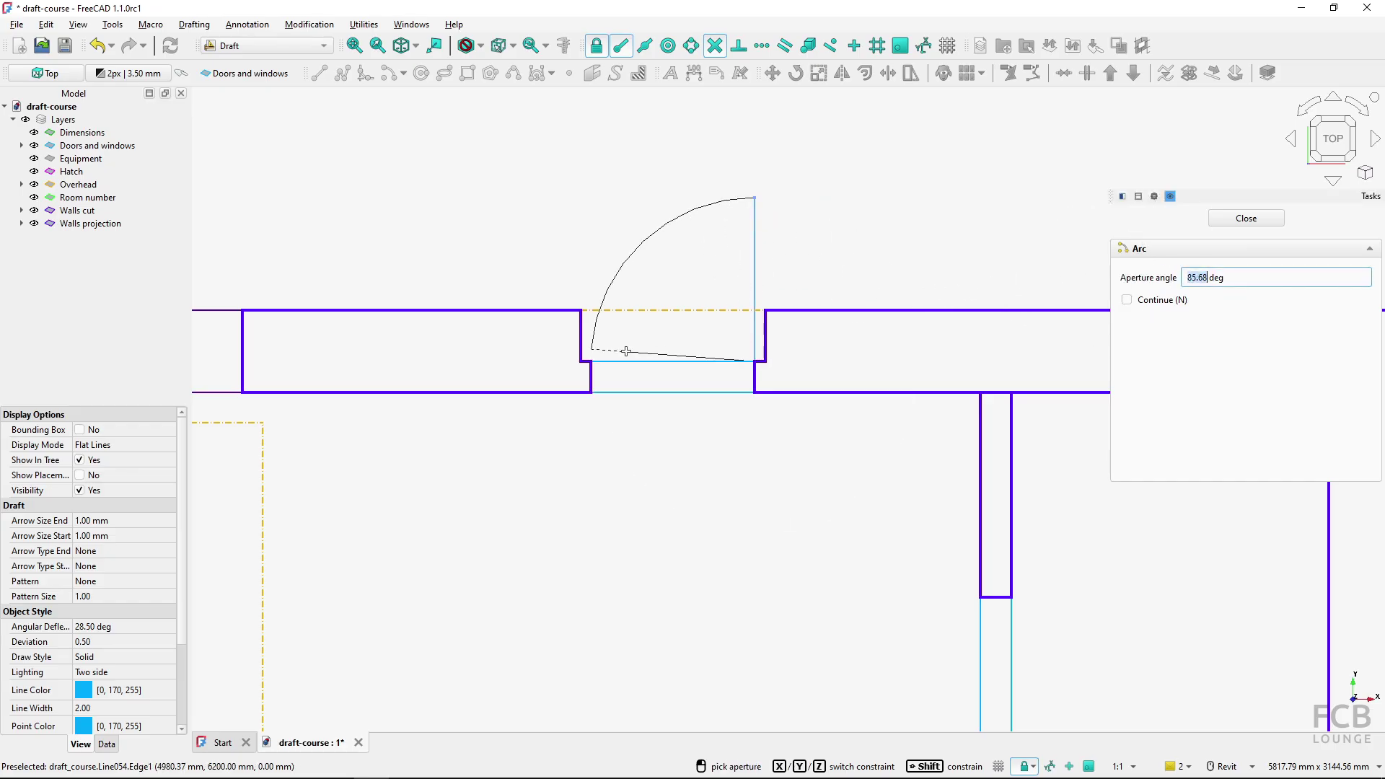
pyautogui.click(590, 361)
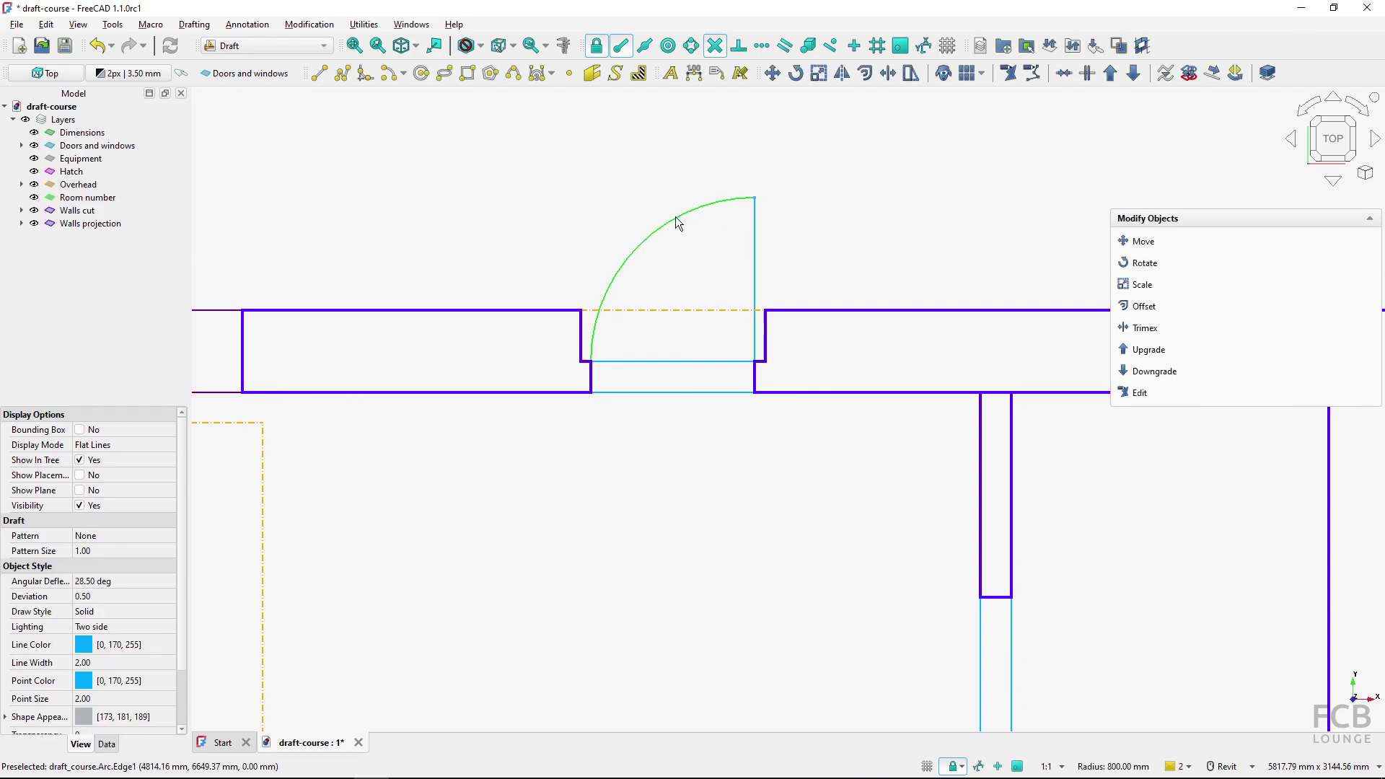
# Draw the storage door leaf as an 800 mm horizontal line rightward from the upper jamb corner of the partition opening.
pyautogui.moveTo(721, 504); pyautogui.dragTo(488, 315, button='middle')
pyautogui.moveTo(664, 440); pyautogui.dragTo(560, 390, button='middle')
pyautogui.moveTo(655, 383); pyautogui.dragTo(530, 383, button='middle')
pyautogui.click(556, 390)
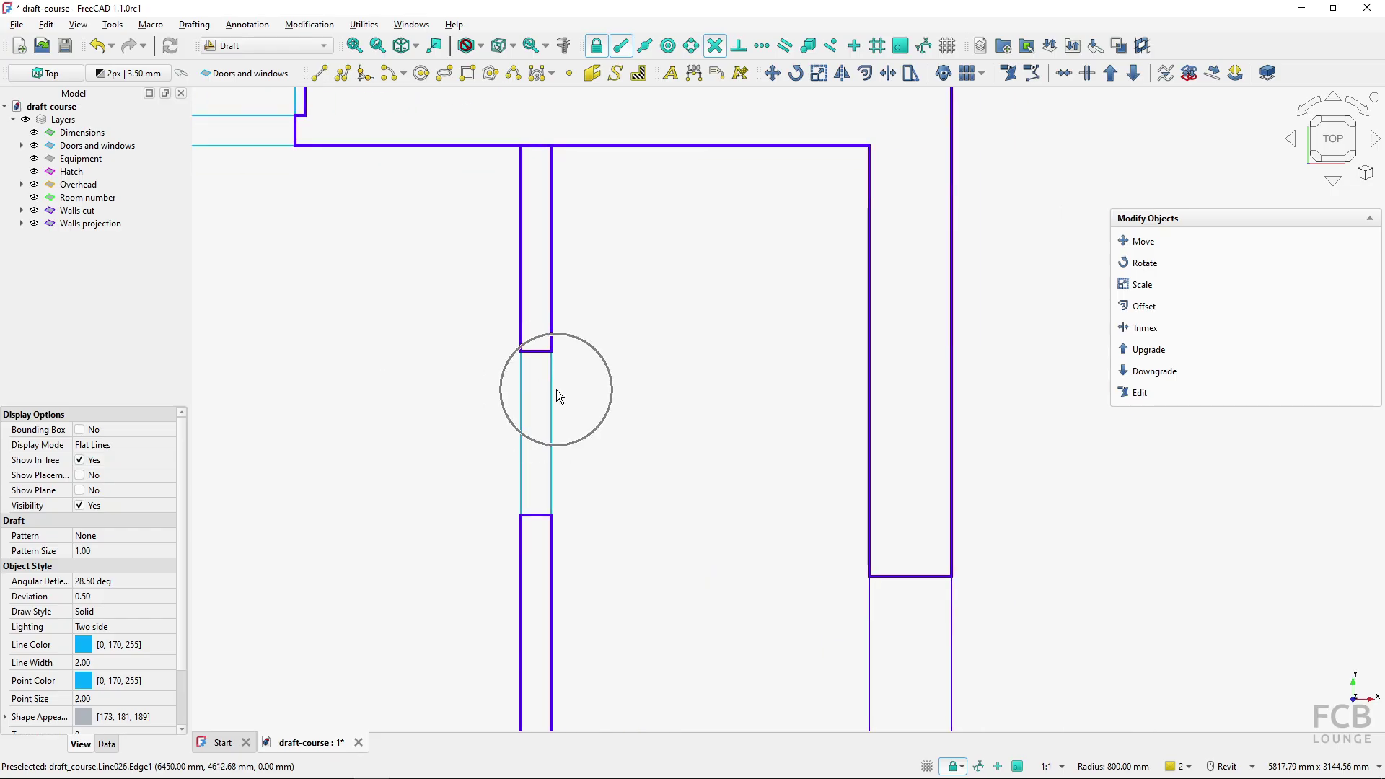
pyautogui.click(322, 83)
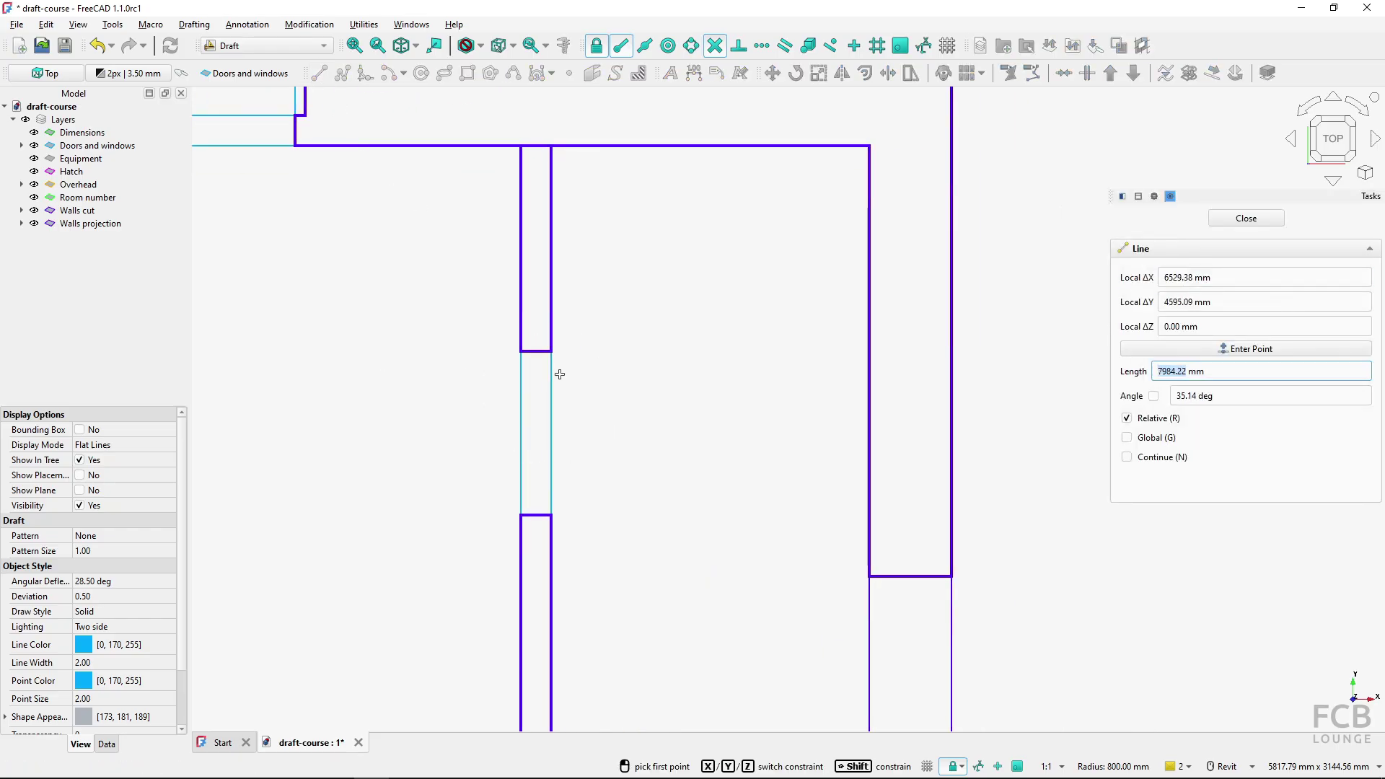
pyautogui.click(558, 352)
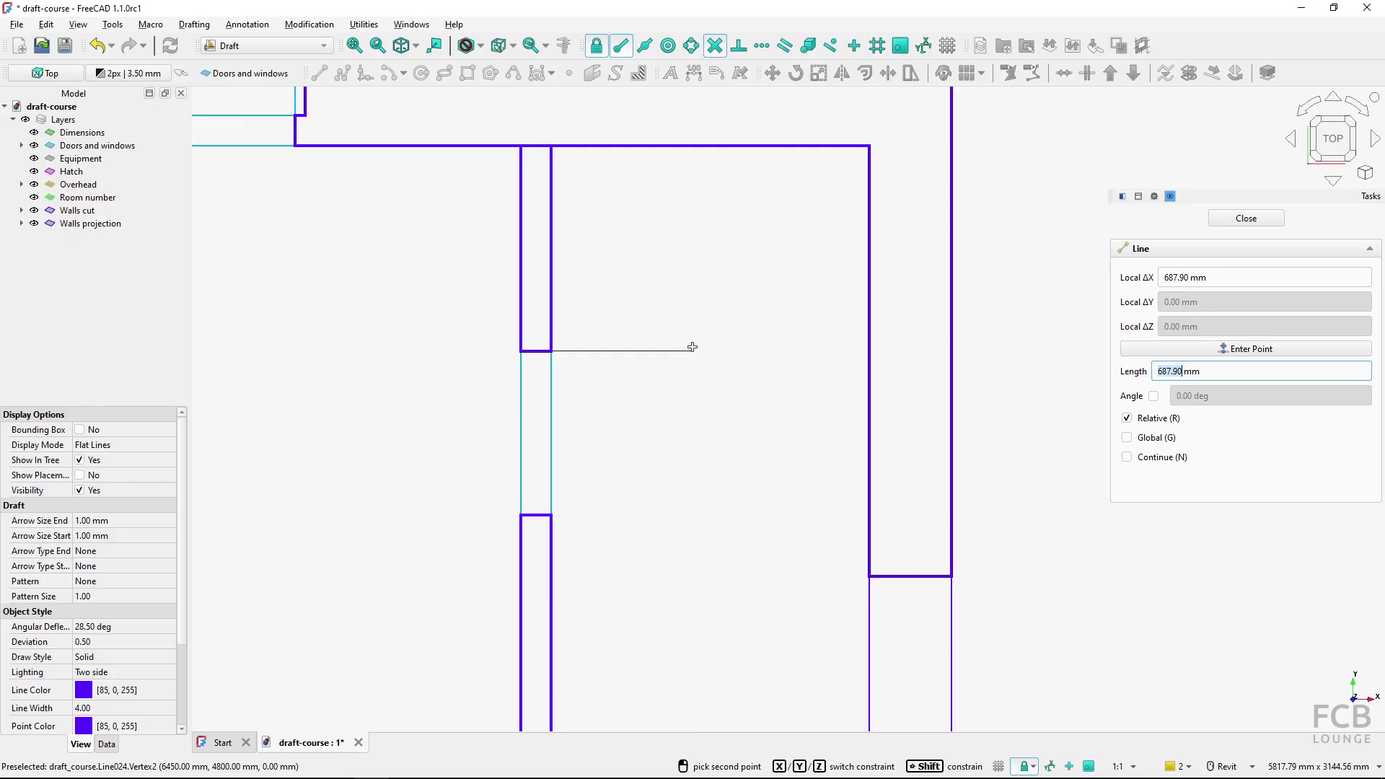
pyautogui.write('800')
pyautogui.press('Return')
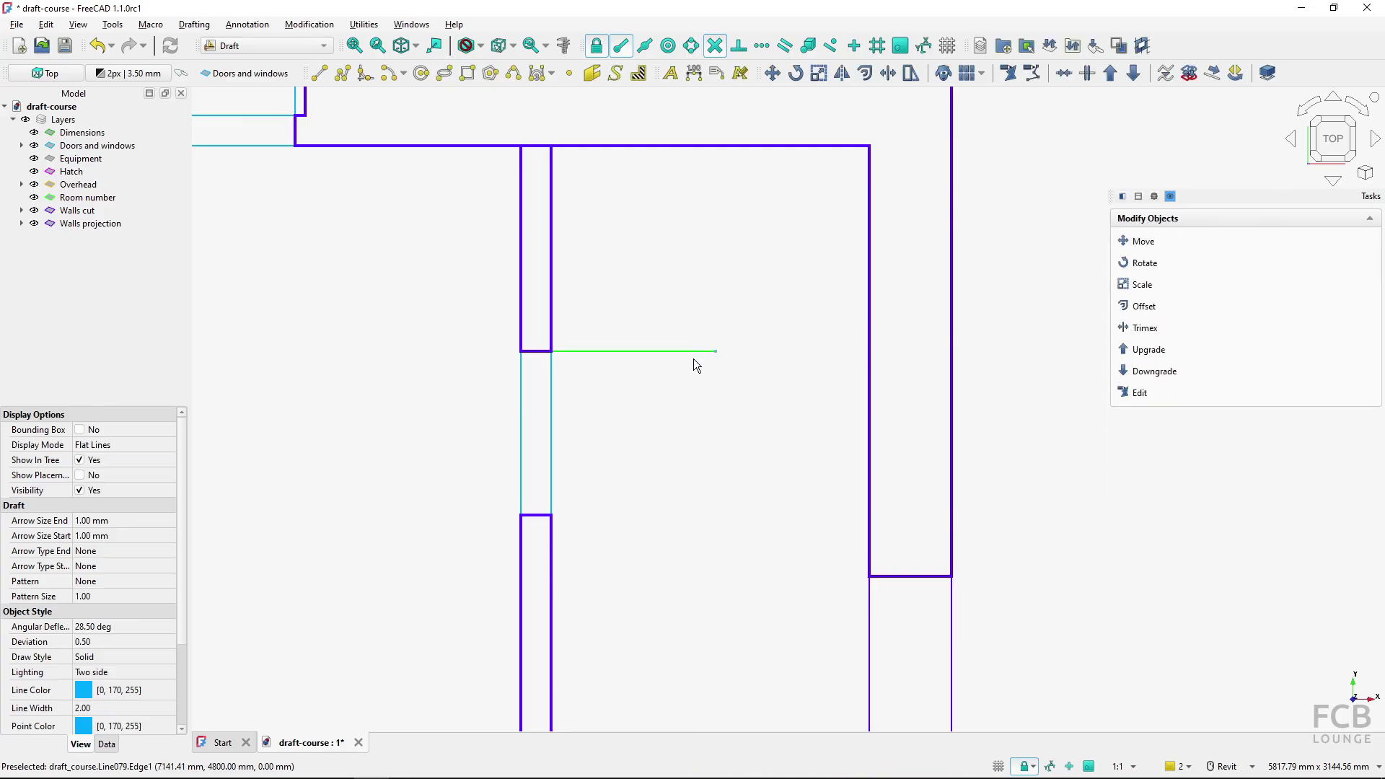
# Draw the storage door's swing arc, centred on the hinge corner, from the leaf's free end to the opening's lower jamb corner.
pyautogui.click(388, 73)
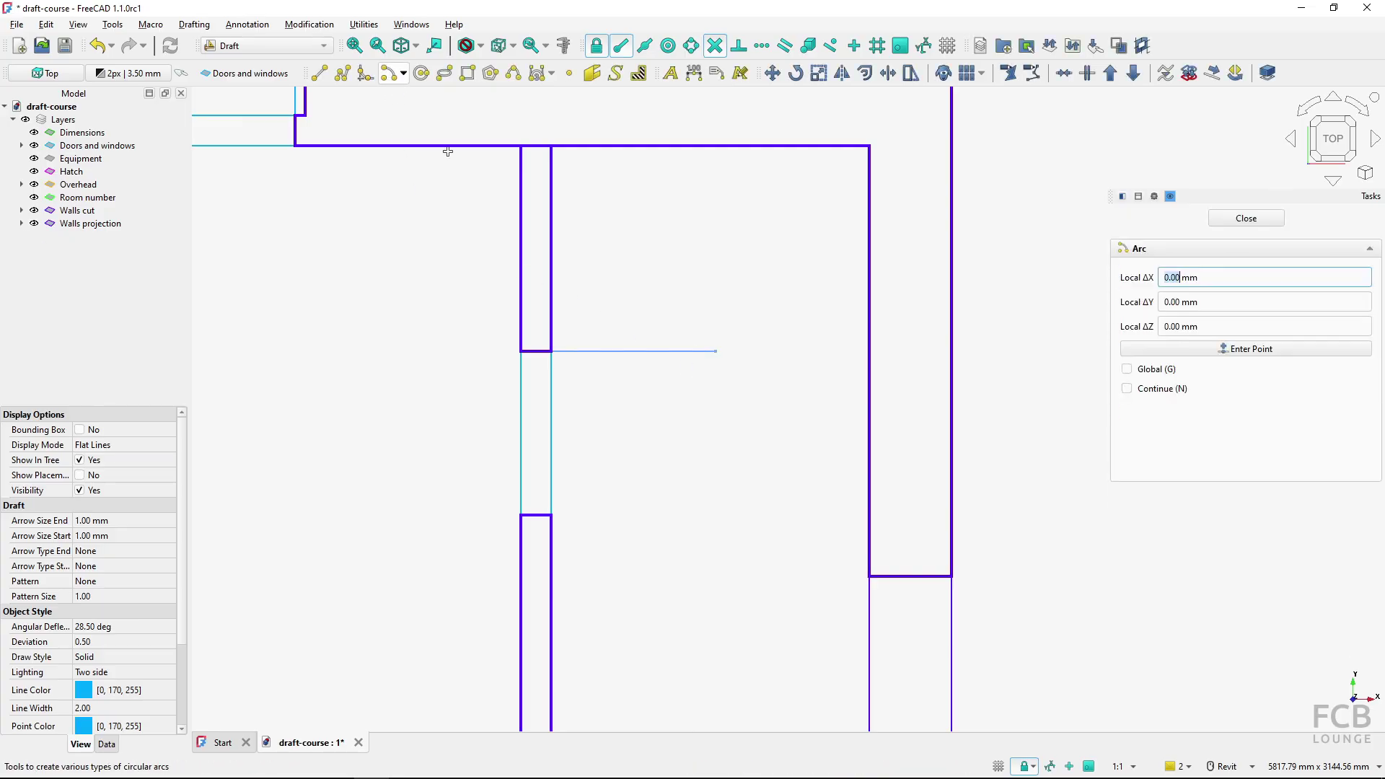
pyautogui.click(560, 366)
pyautogui.click(710, 350)
pyautogui.click(715, 352)
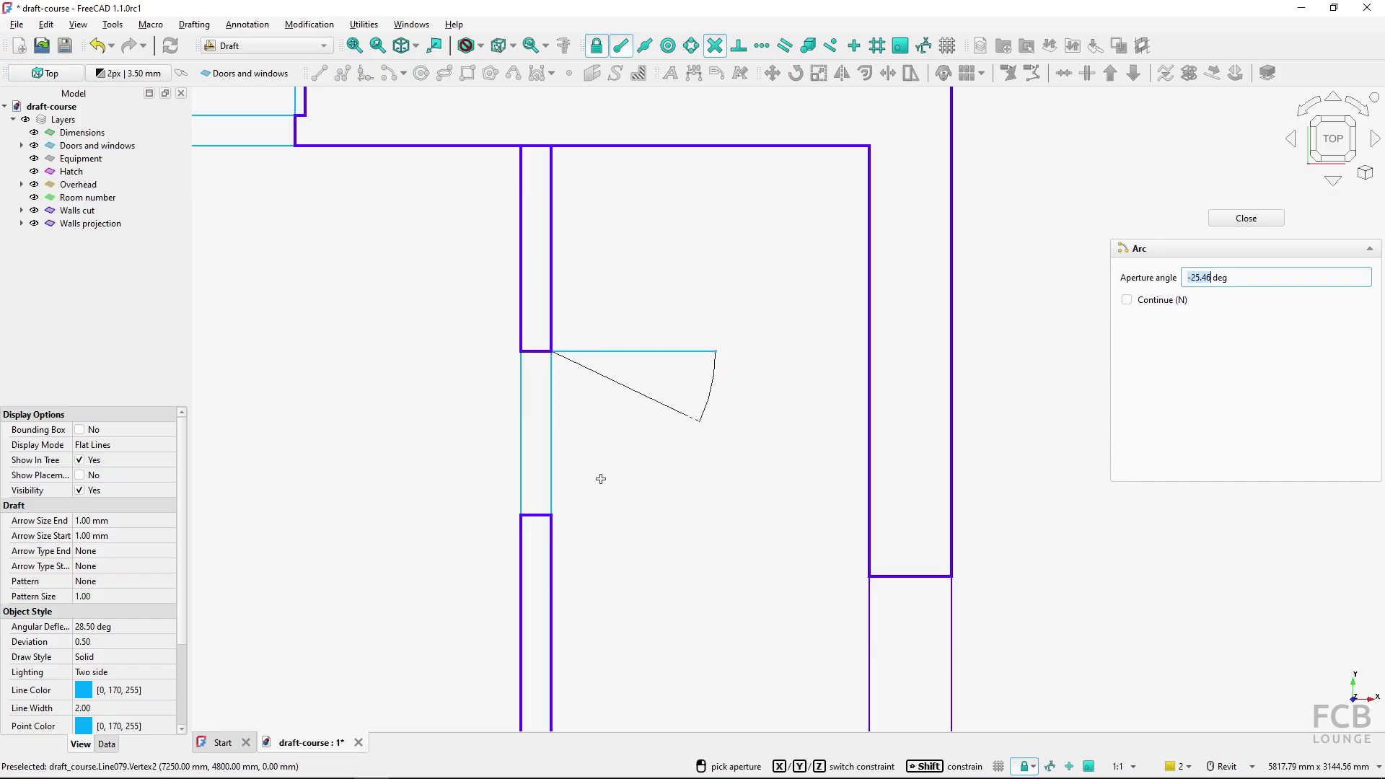
pyautogui.click(560, 516)
# After checking the floor plan PDF, draw the WC door leaf as a 700 mm vertical line upward from the opening's upper-left corner.
pyautogui.moveTo(614, 528); pyautogui.dragTo(600, 461, button='middle')
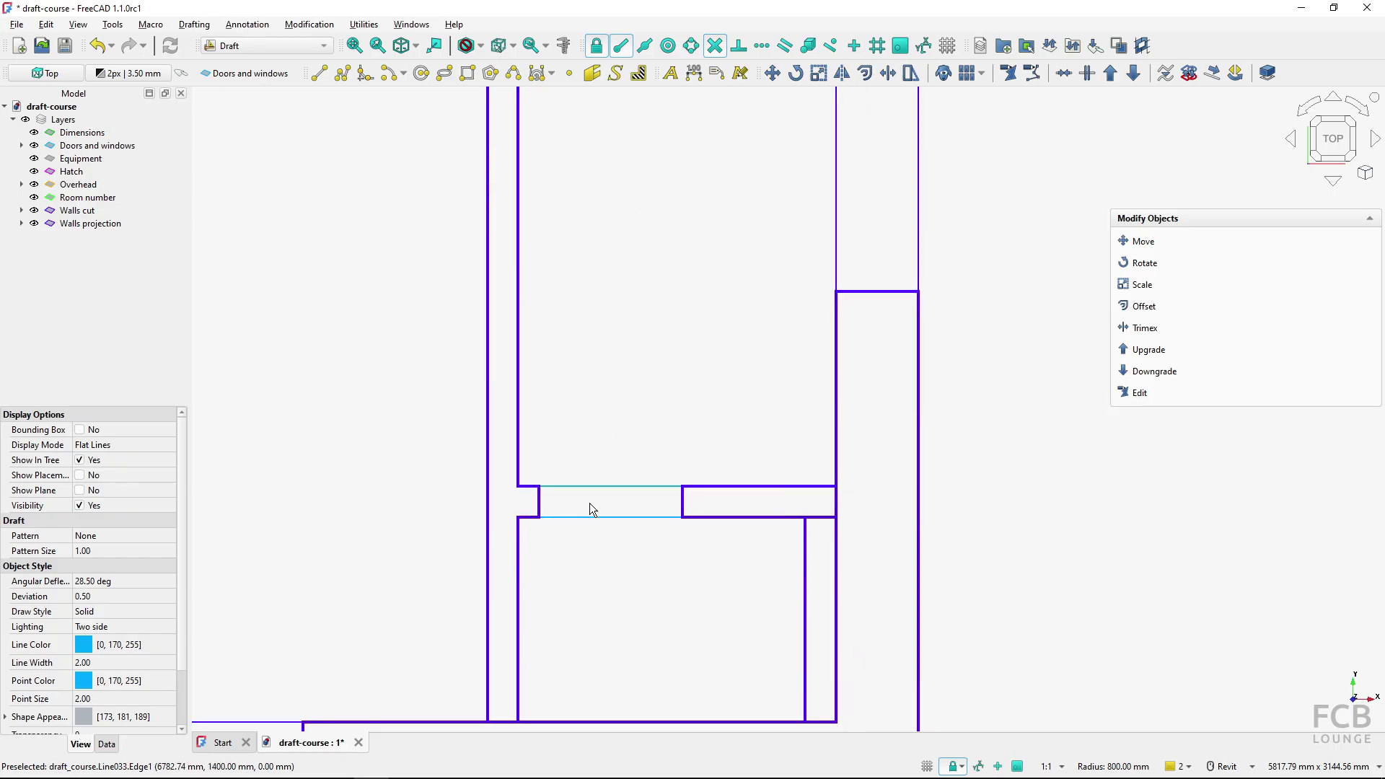
pyautogui.hotkey('alt', 'Tab')
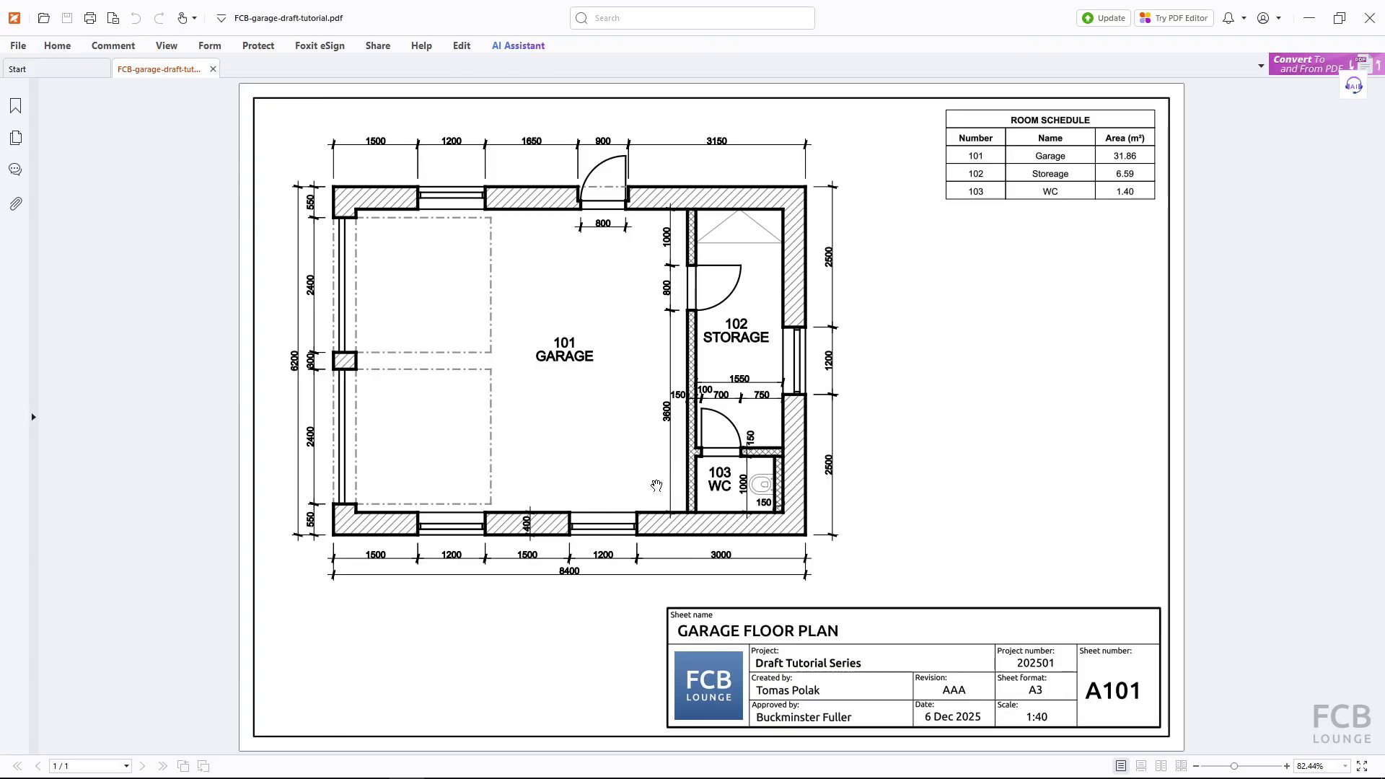
pyautogui.hotkey('alt', 'Tab')
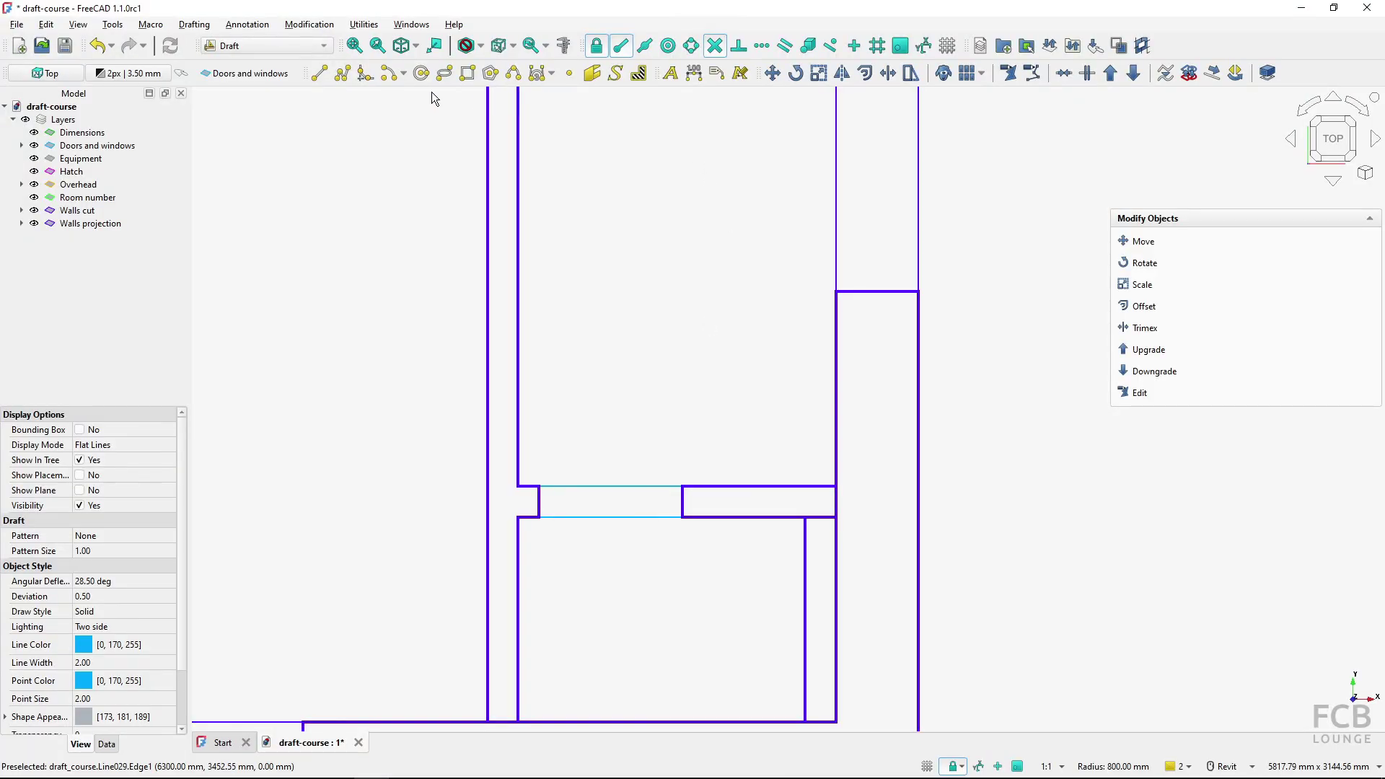
pyautogui.click(319, 73)
pyautogui.click(537, 489)
pyautogui.write('700')
pyautogui.press('Return')
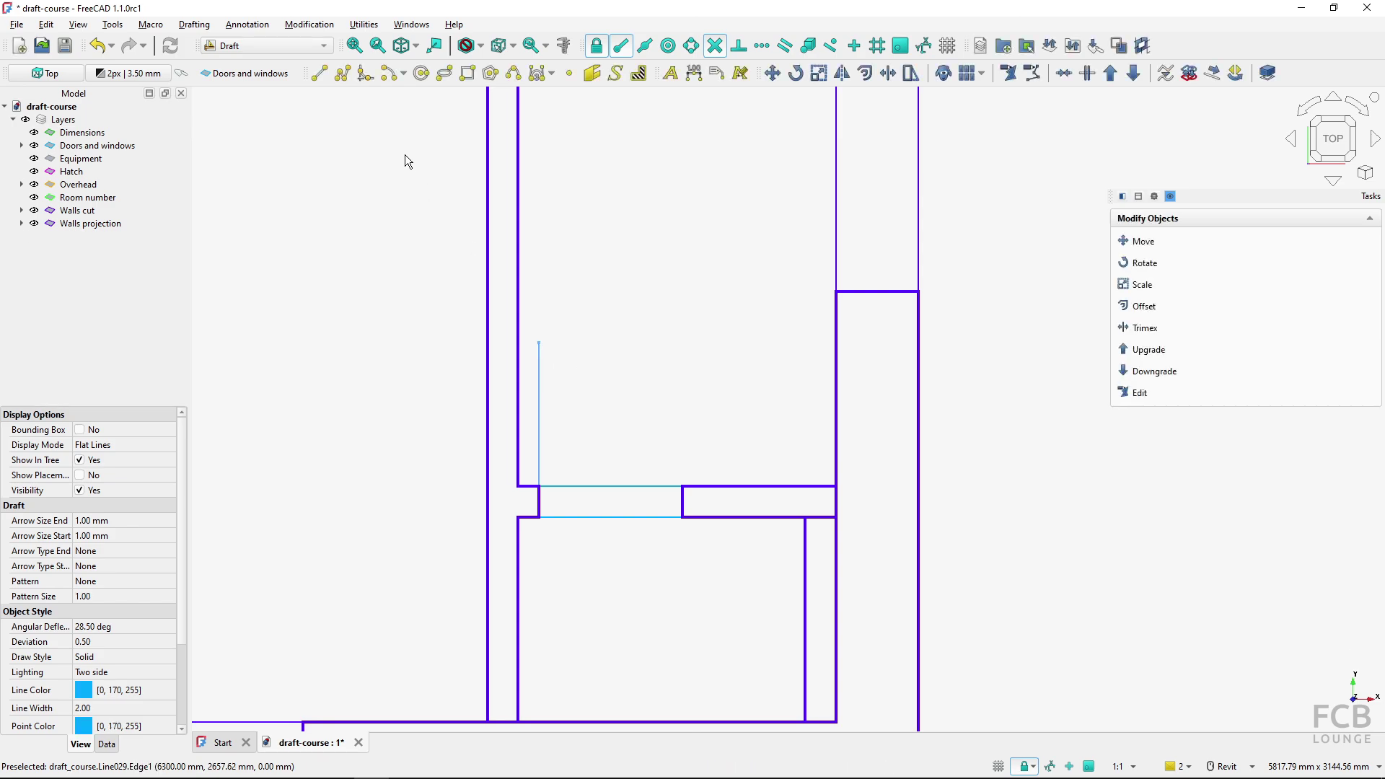
# Draw the WC door's swing arc, centred on the hinge corner, from the opening's upper-right corner to the leaf's upper end.
pyautogui.click(390, 73)
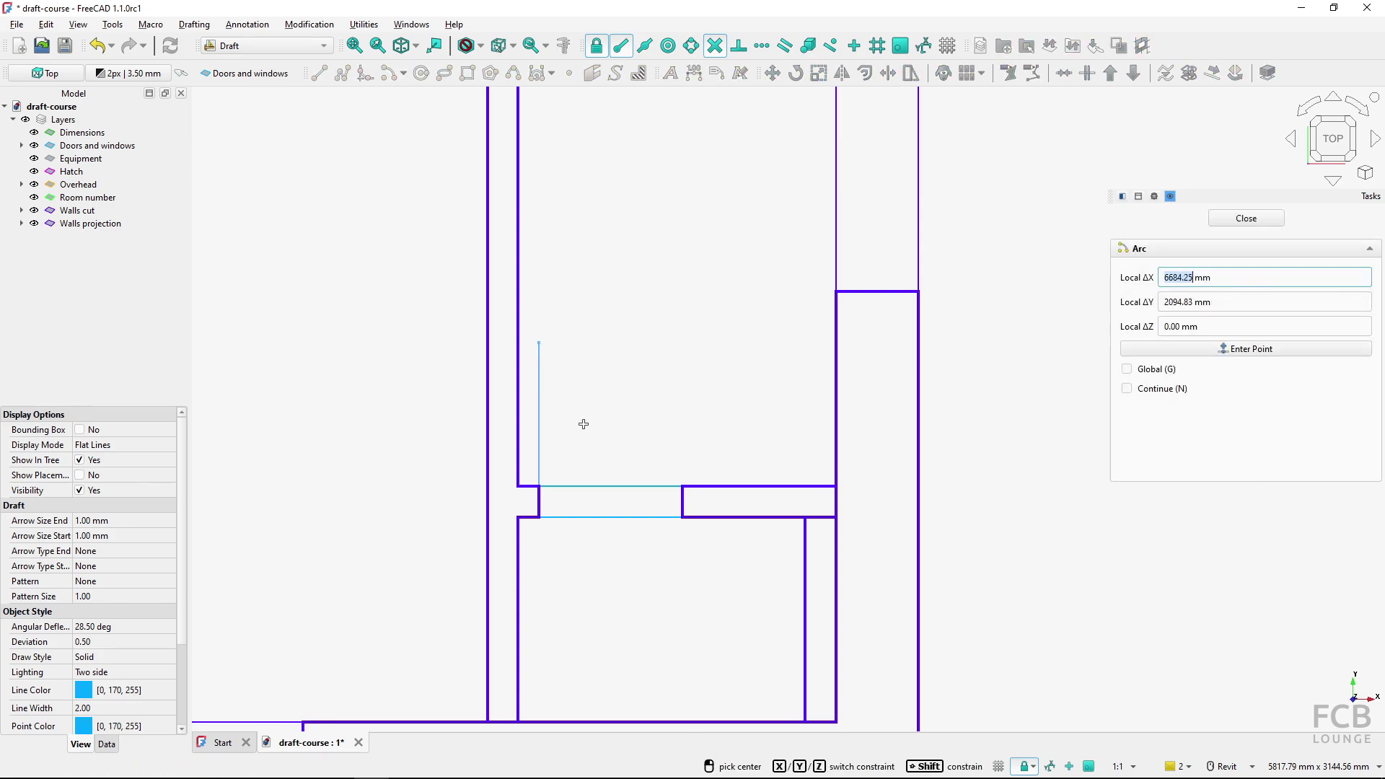
pyautogui.click(539, 488)
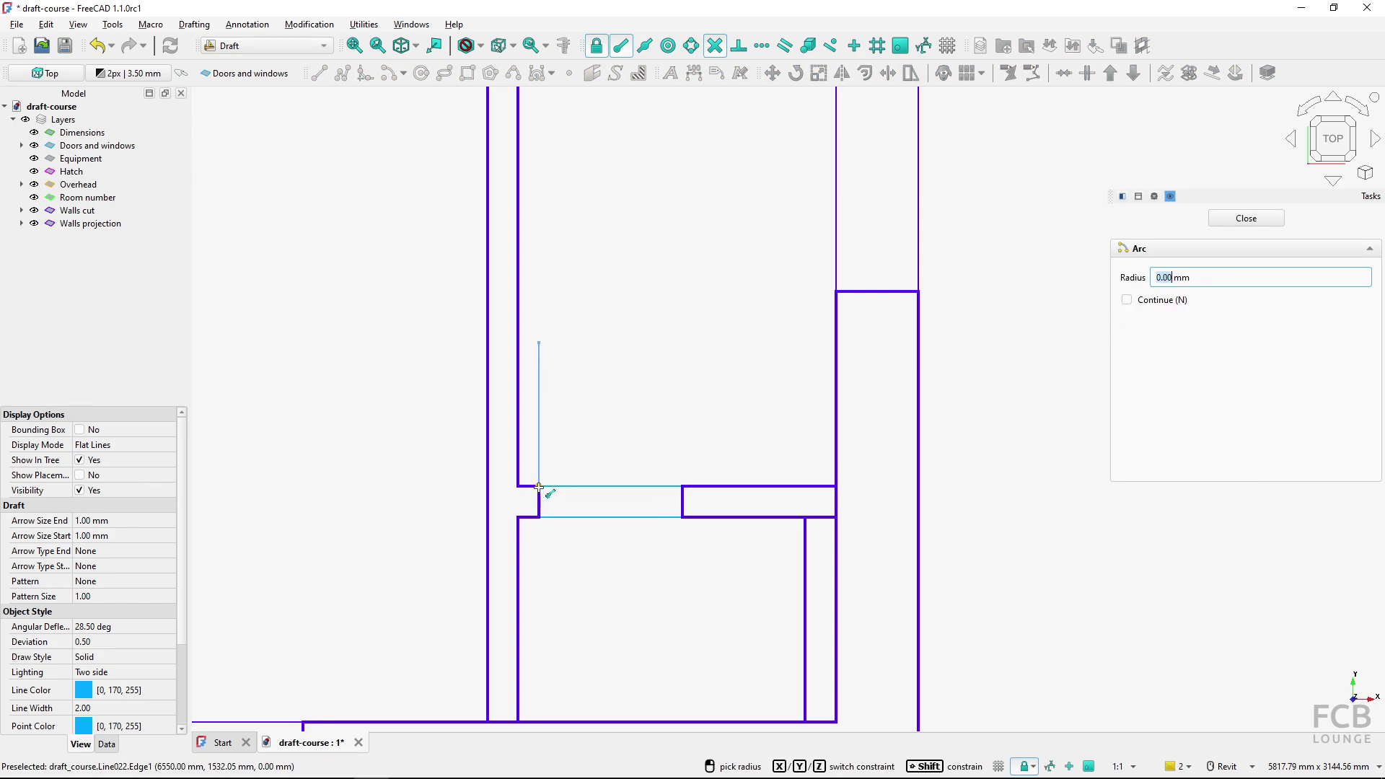
pyautogui.click(683, 485)
pyautogui.click(684, 487)
pyautogui.click(544, 351)
pyautogui.scroll(-5, 578, 436)
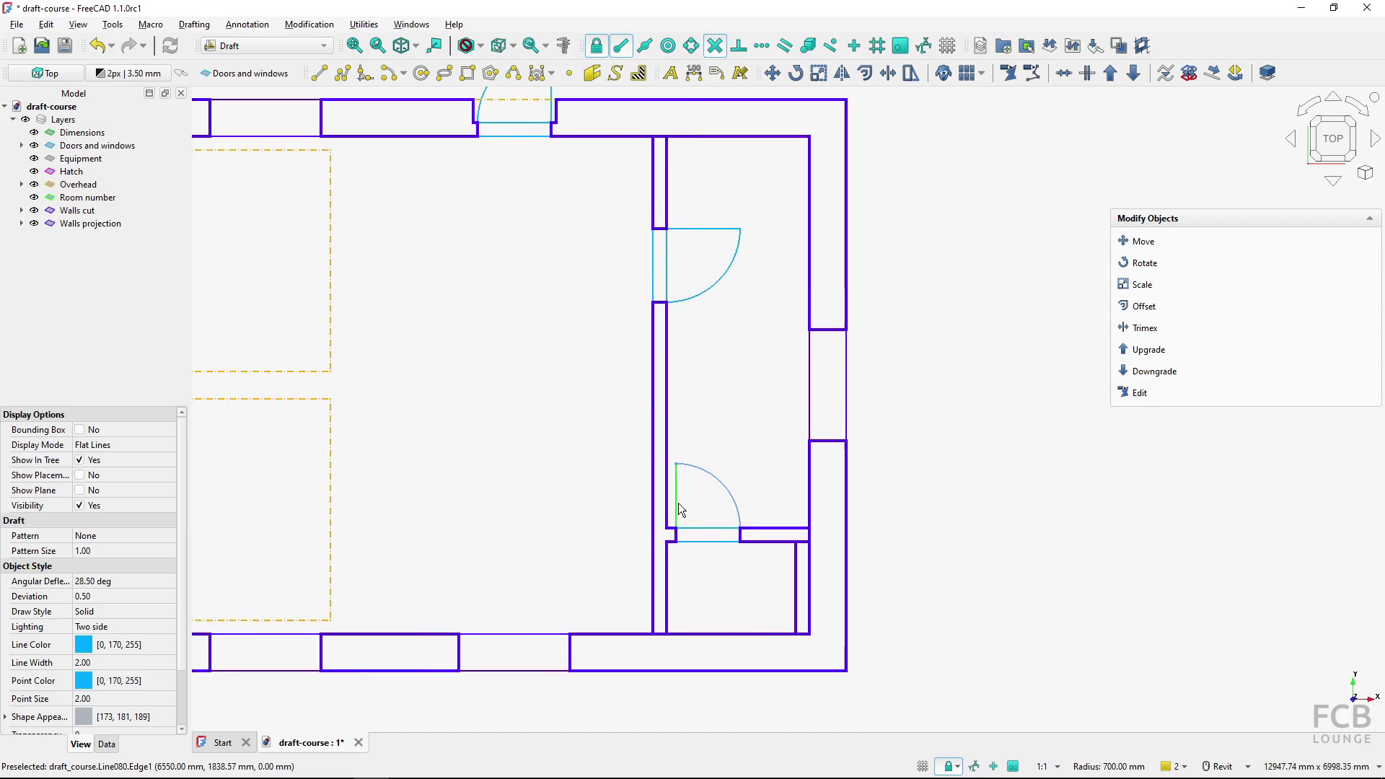
# After checking the floor plan PDF, offset a copy of the outer edge line of the lower wall's left window 100 mm inward.
pyautogui.moveTo(629, 478); pyautogui.dragTo(695, 454, button='middle')
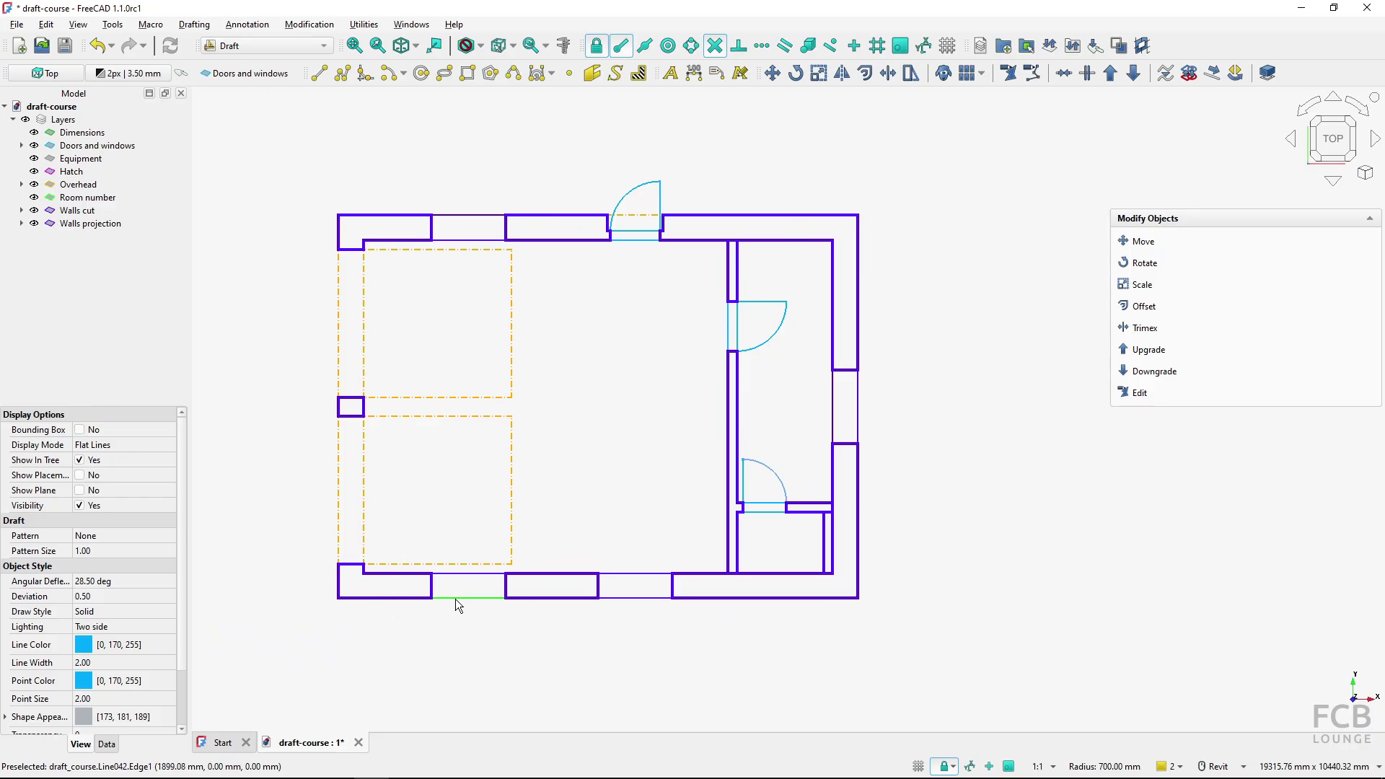
pyautogui.scroll(6, 448, 604)
pyautogui.click(590, 595)
pyautogui.hotkey('alt', 'Tab')
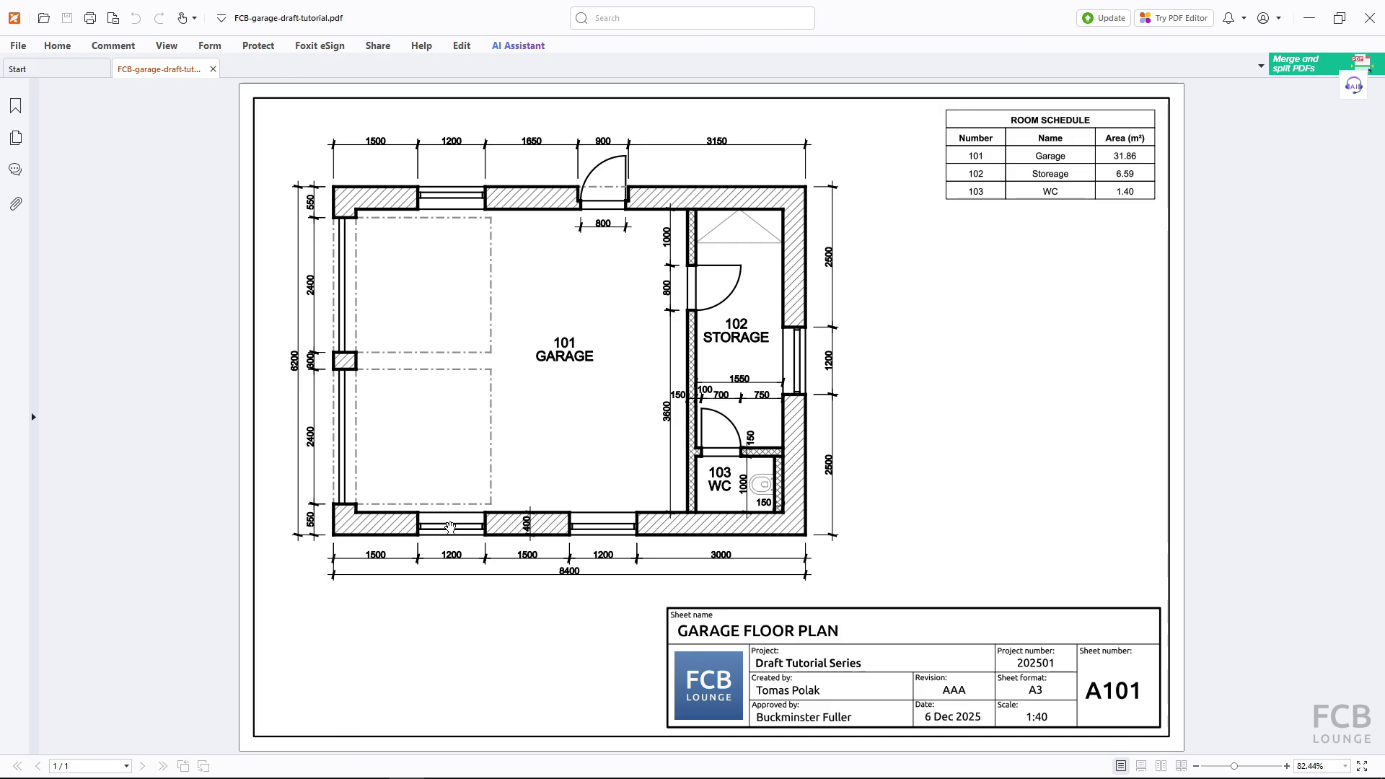
pyautogui.hotkey('alt', 'Tab')
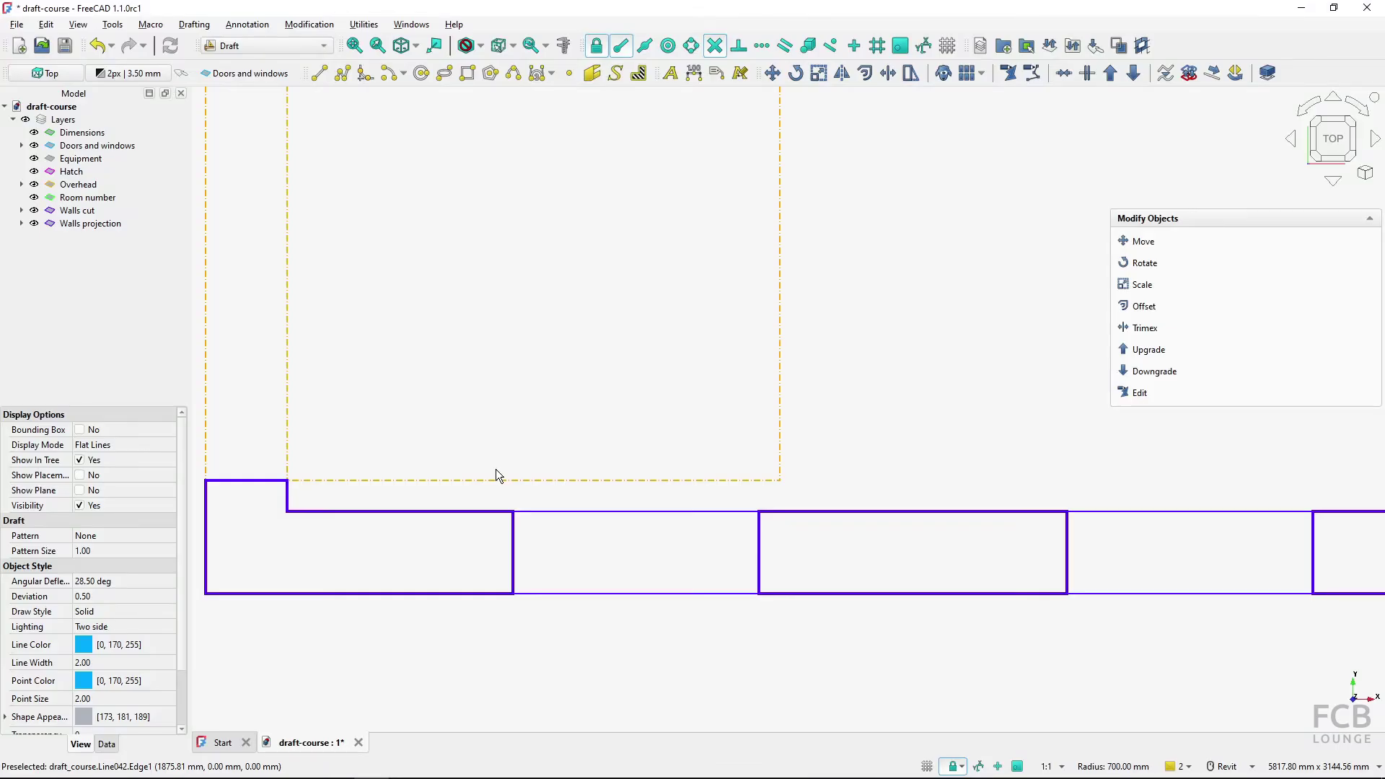
pyautogui.click(611, 595)
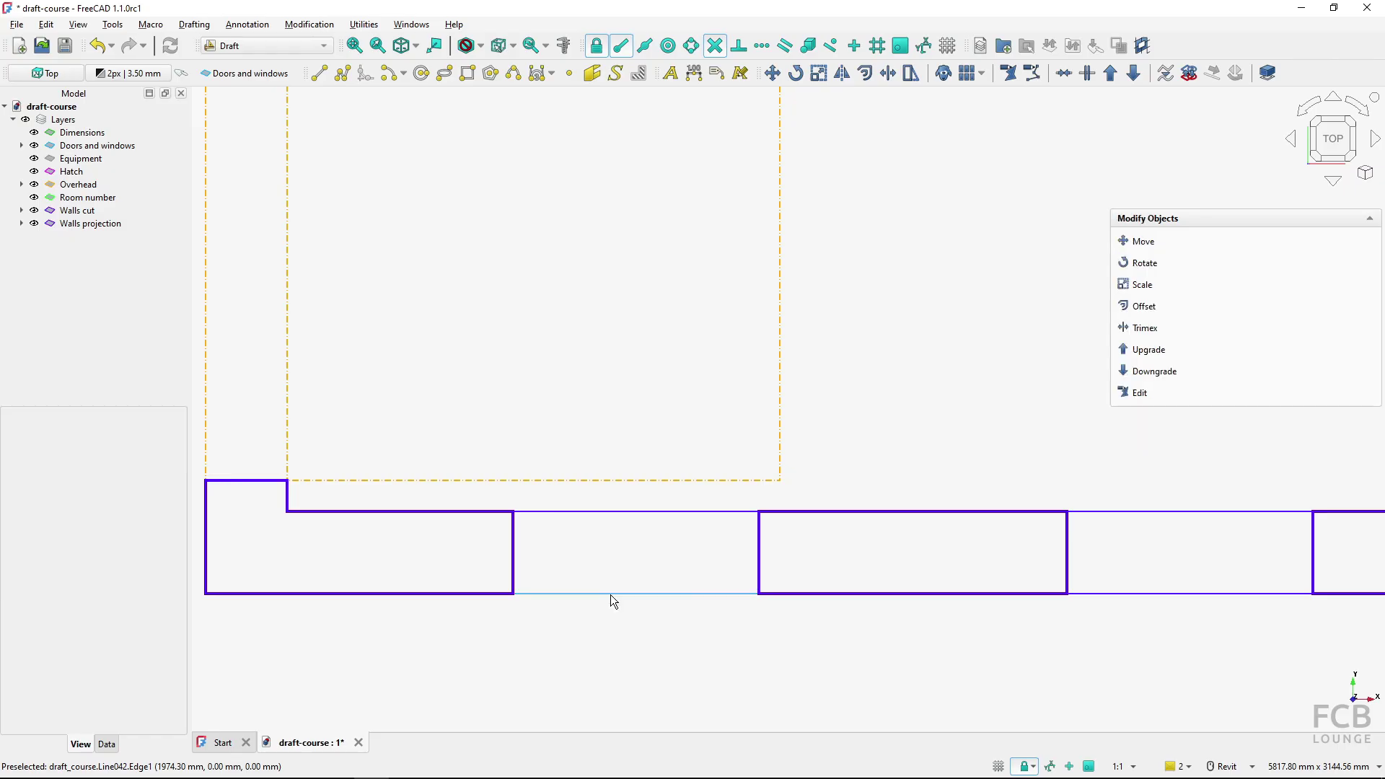
pyautogui.click(862, 73)
pyautogui.write('off')
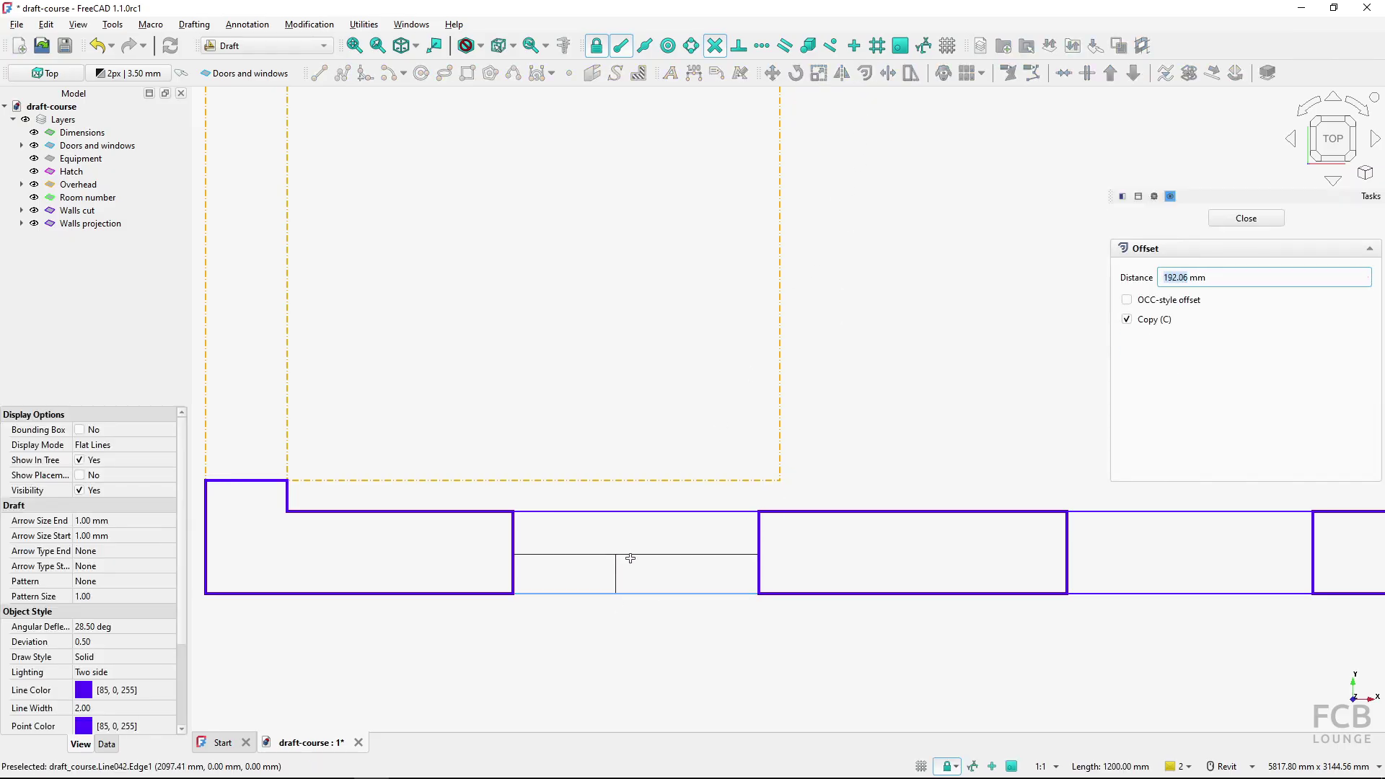
pyautogui.write('10')
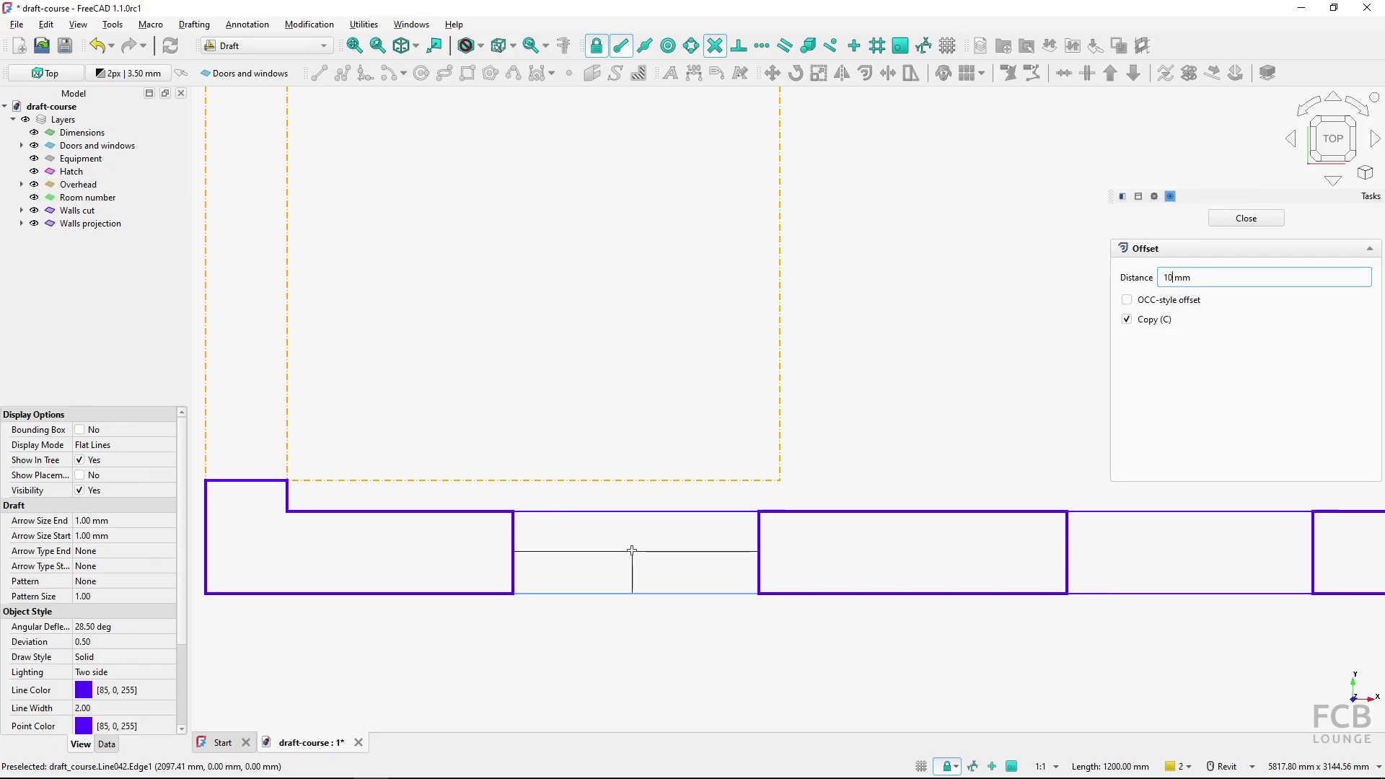
pyautogui.write('0')
pyautogui.press('Return')
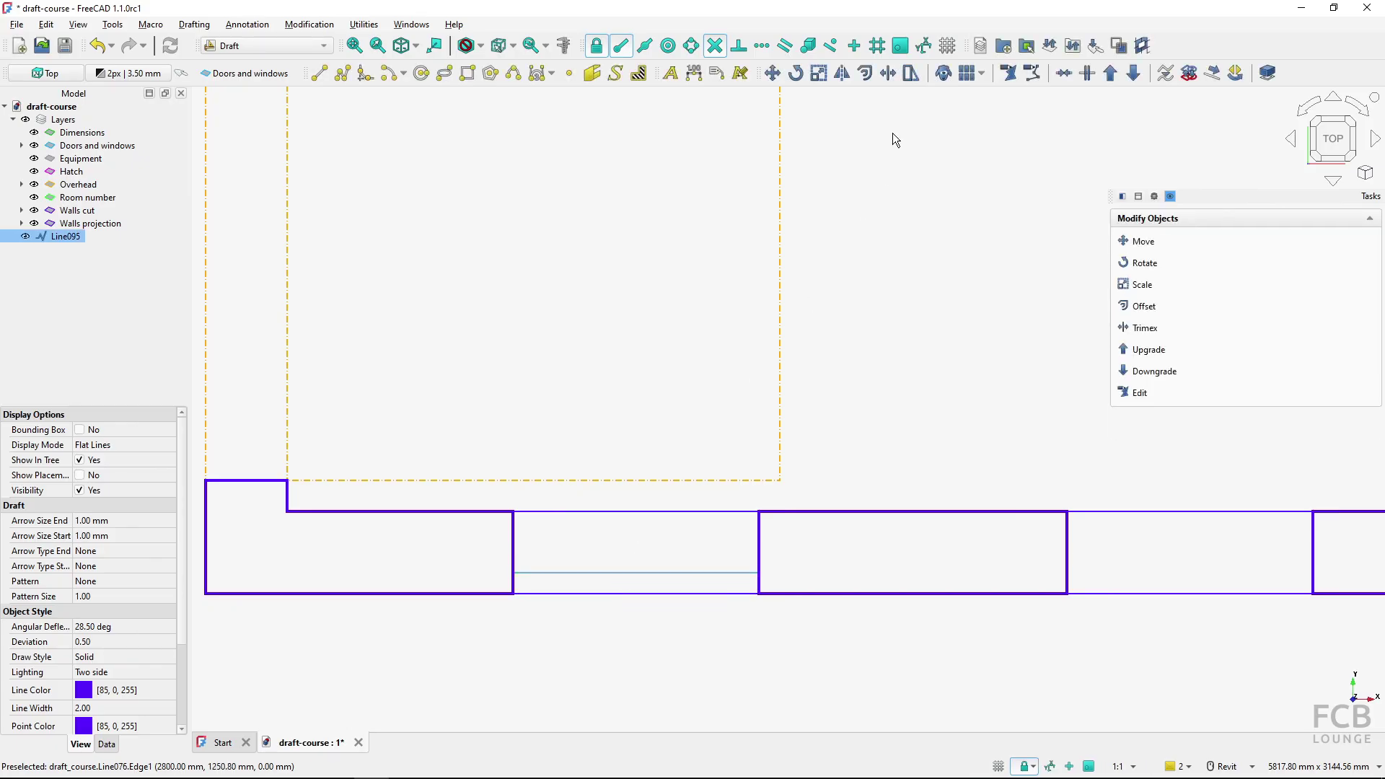
# Offset a copy of the new window line another 100 mm inward.
pyautogui.click(866, 72)
pyautogui.write('100')
pyautogui.press('Return')
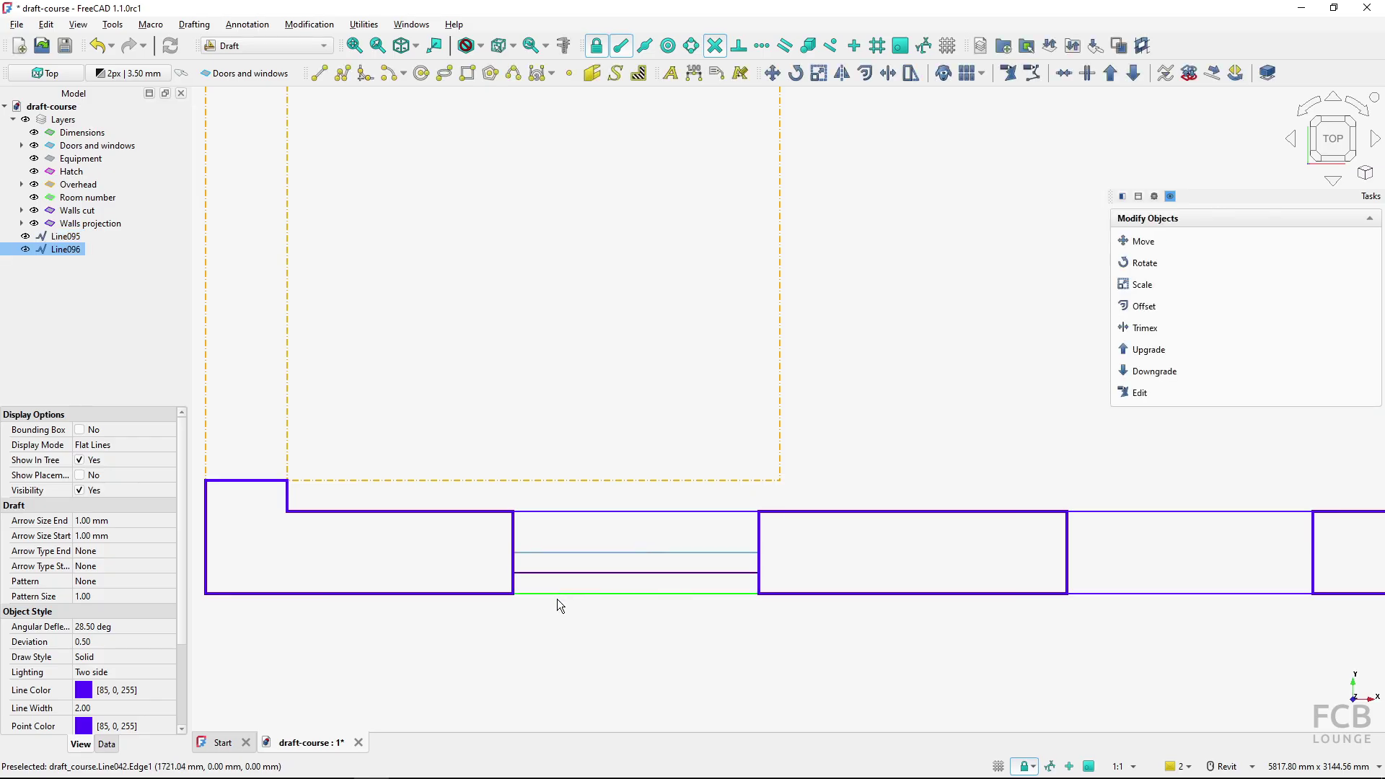
# After checking the PDF, draw a 100 mm vertical line joining the two offset window lines, 50 mm right of the left jamb.
pyautogui.hotkey('alt', 'Tab')
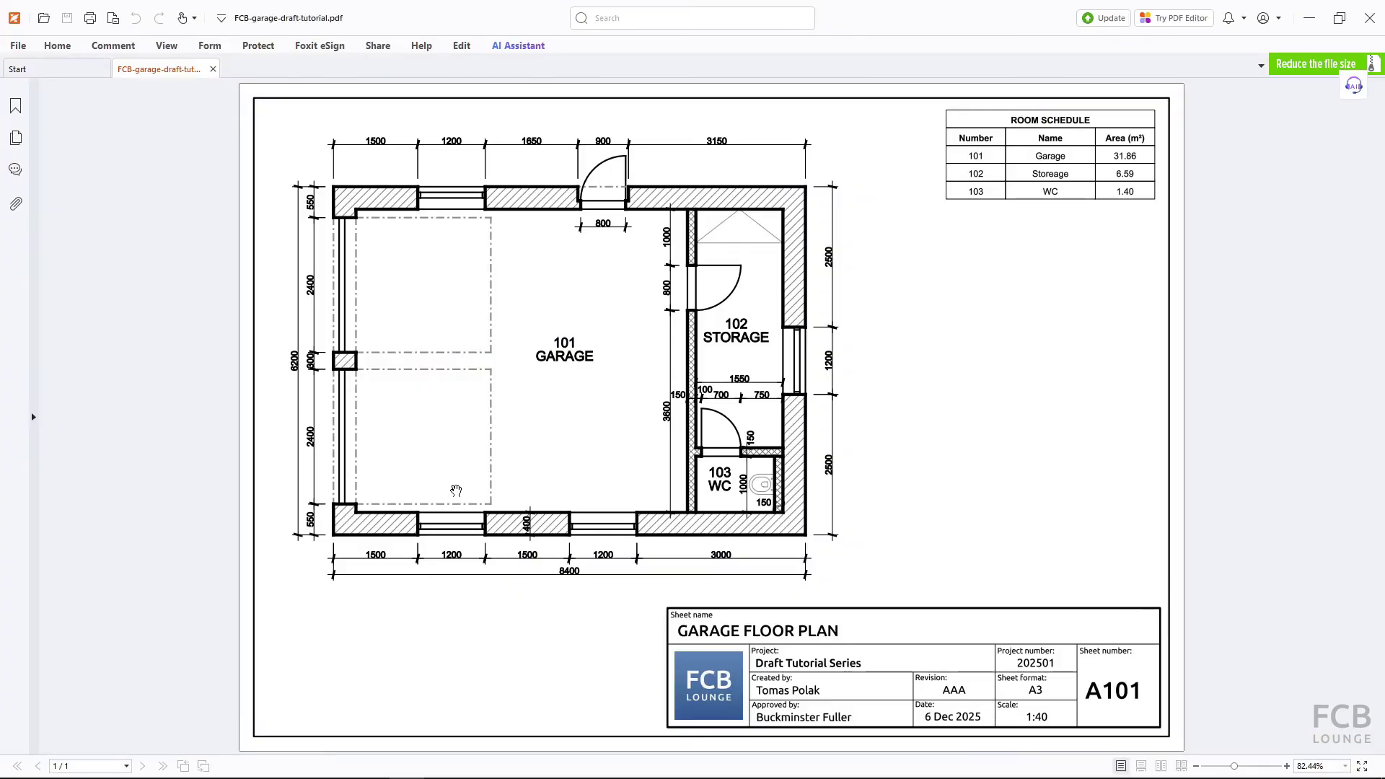
pyautogui.hotkey('alt', 'Tab')
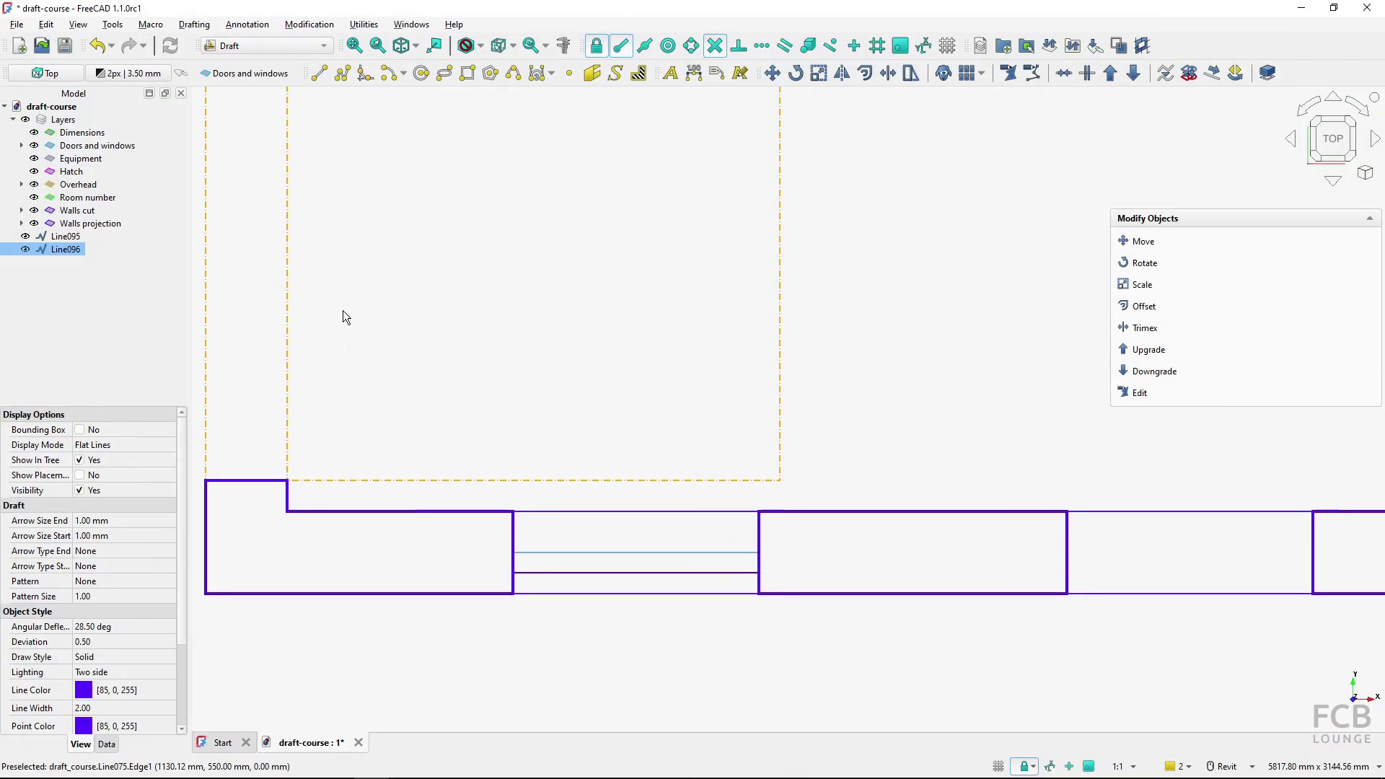
pyautogui.click(319, 73)
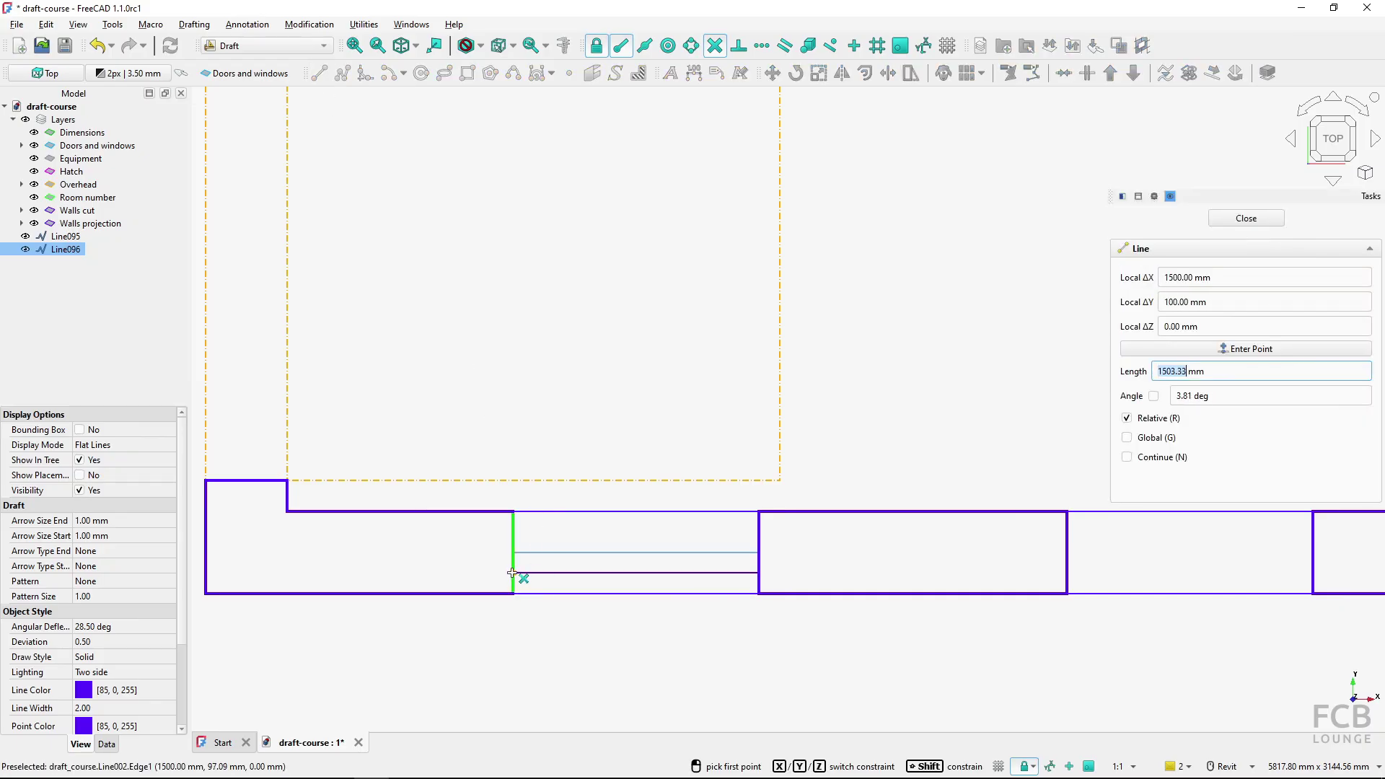
pyautogui.hotkey('ctrl', 'a')
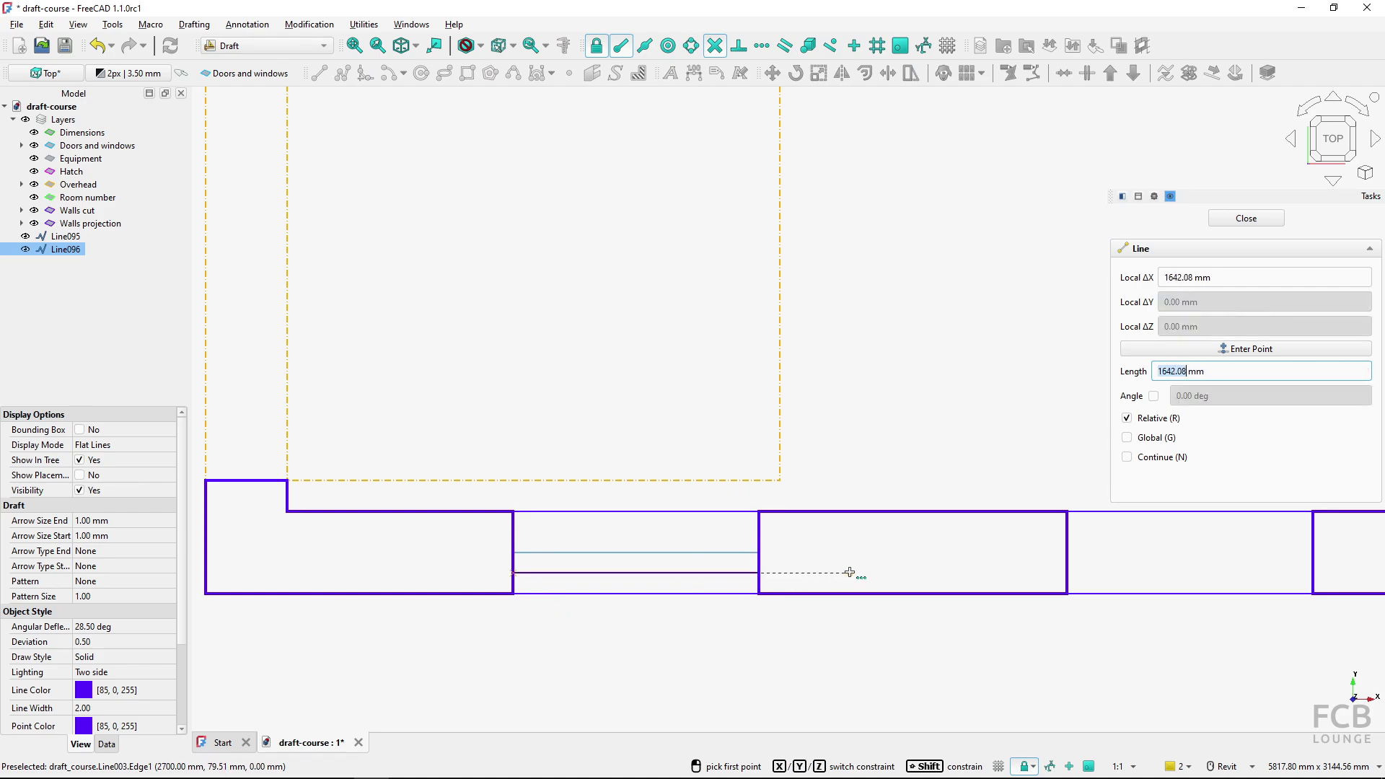
pyautogui.click(524, 572)
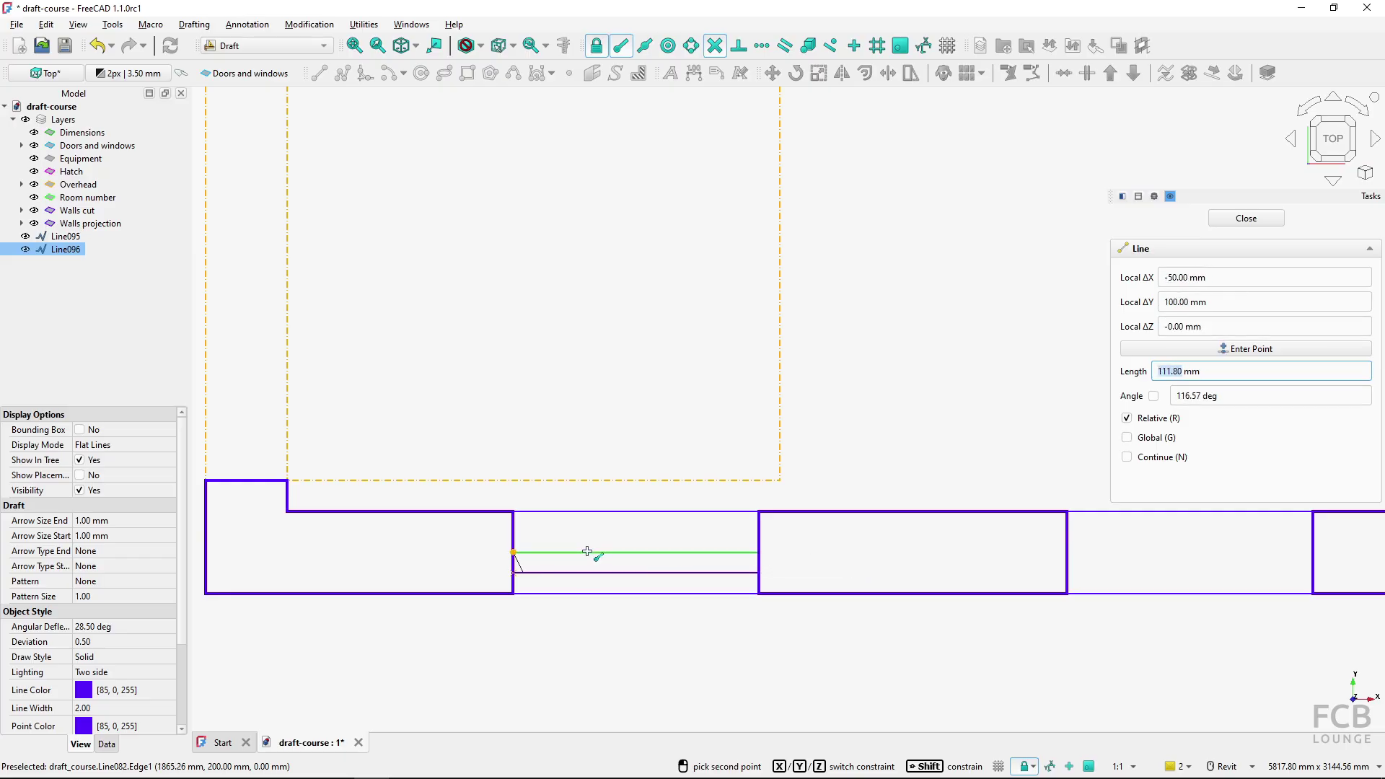
pyautogui.press('shift')
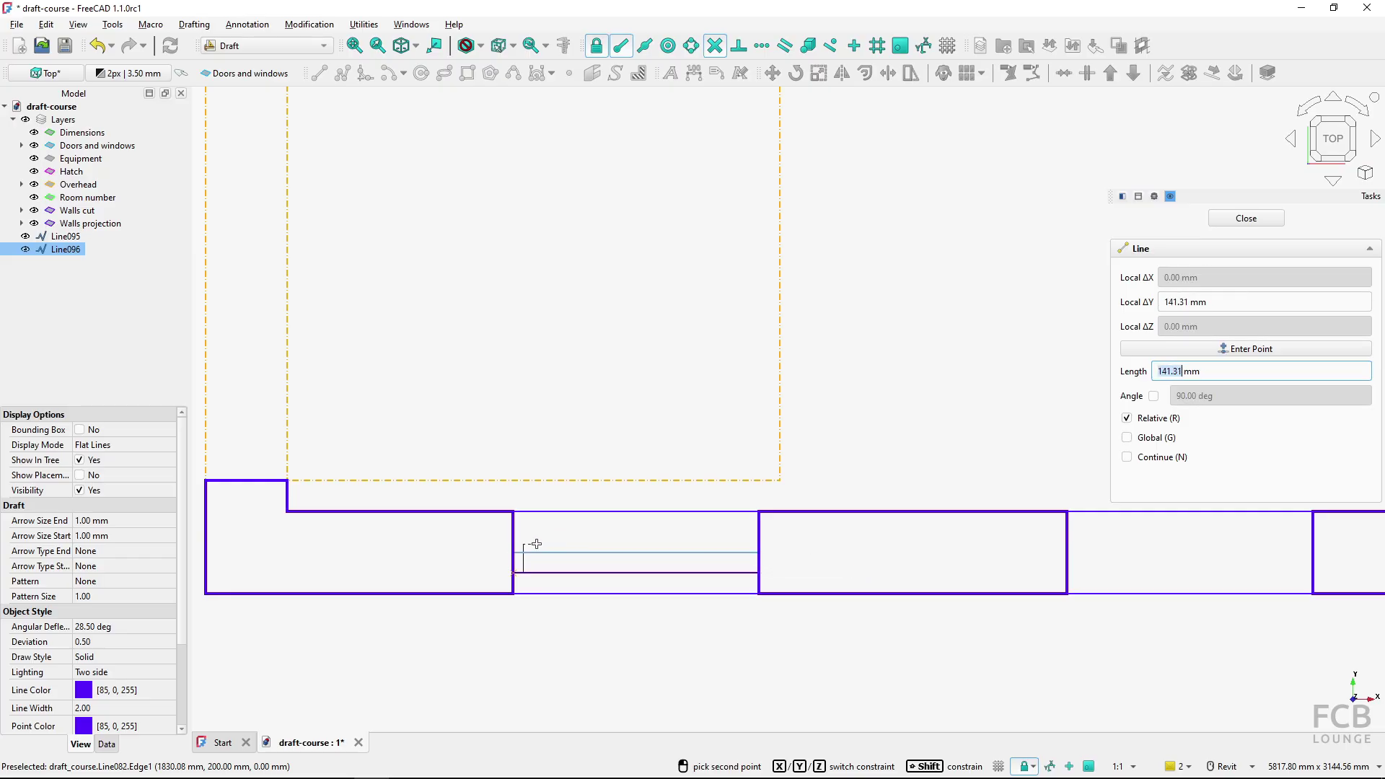
pyautogui.click(528, 552)
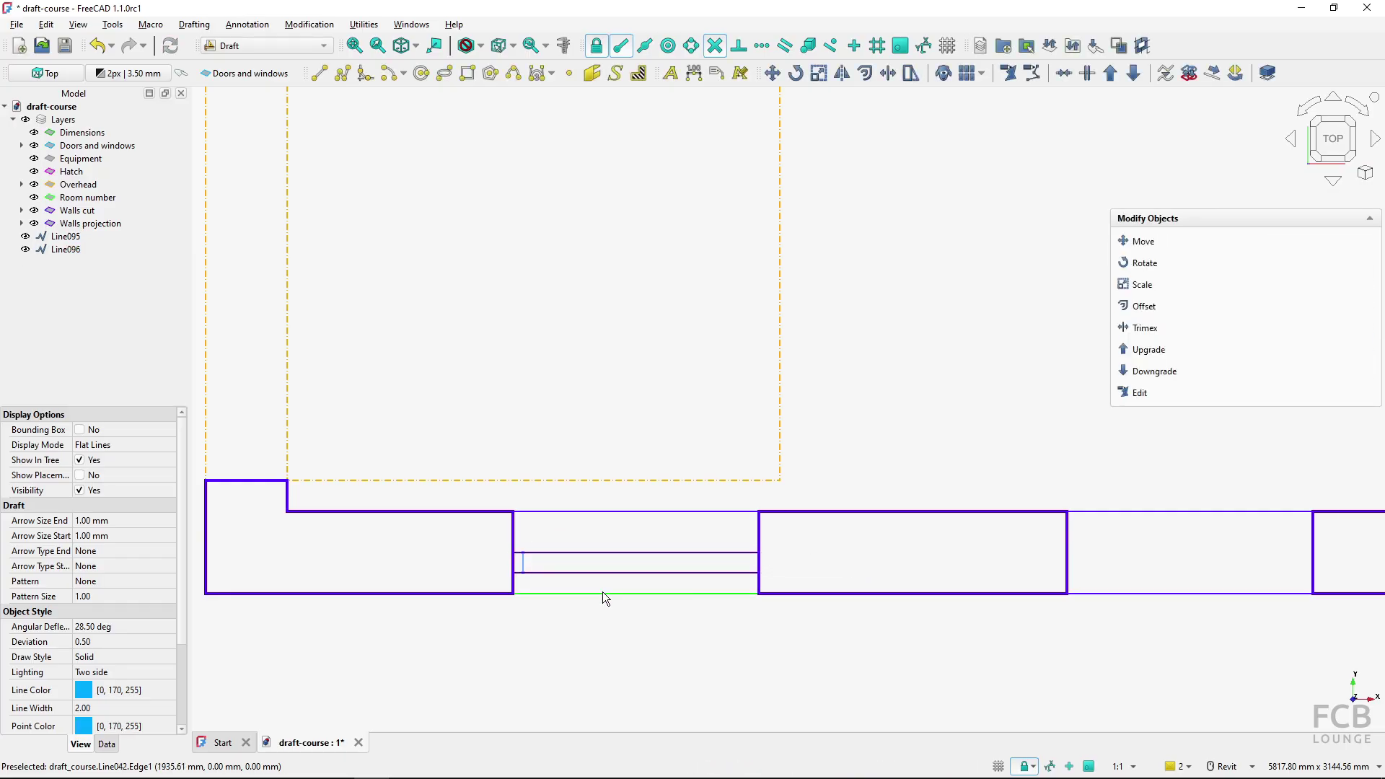
# Mirror the short vertical frame line across the window's centre using midpoint snapping, and downgrade the mirrored copy to a plain wire.
pyautogui.click(522, 564)
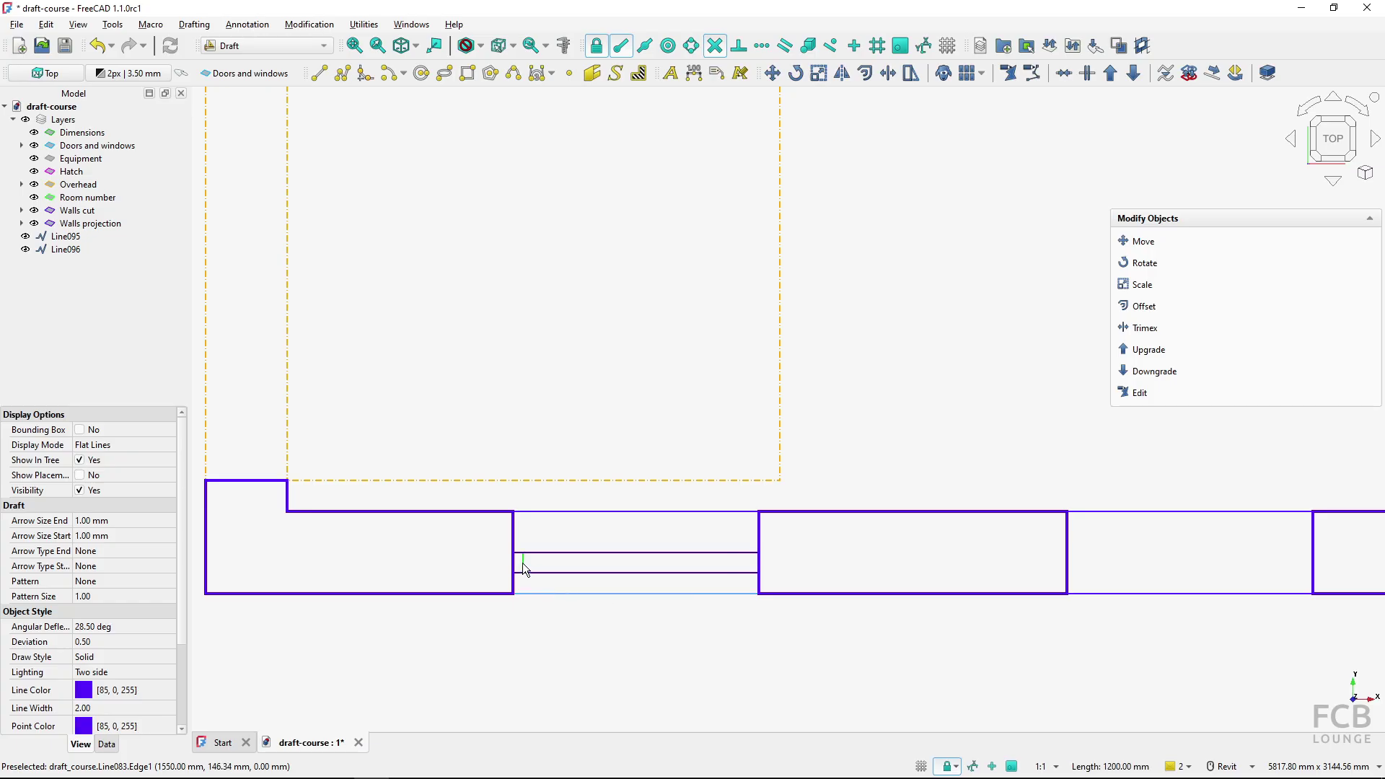
pyautogui.click(841, 74)
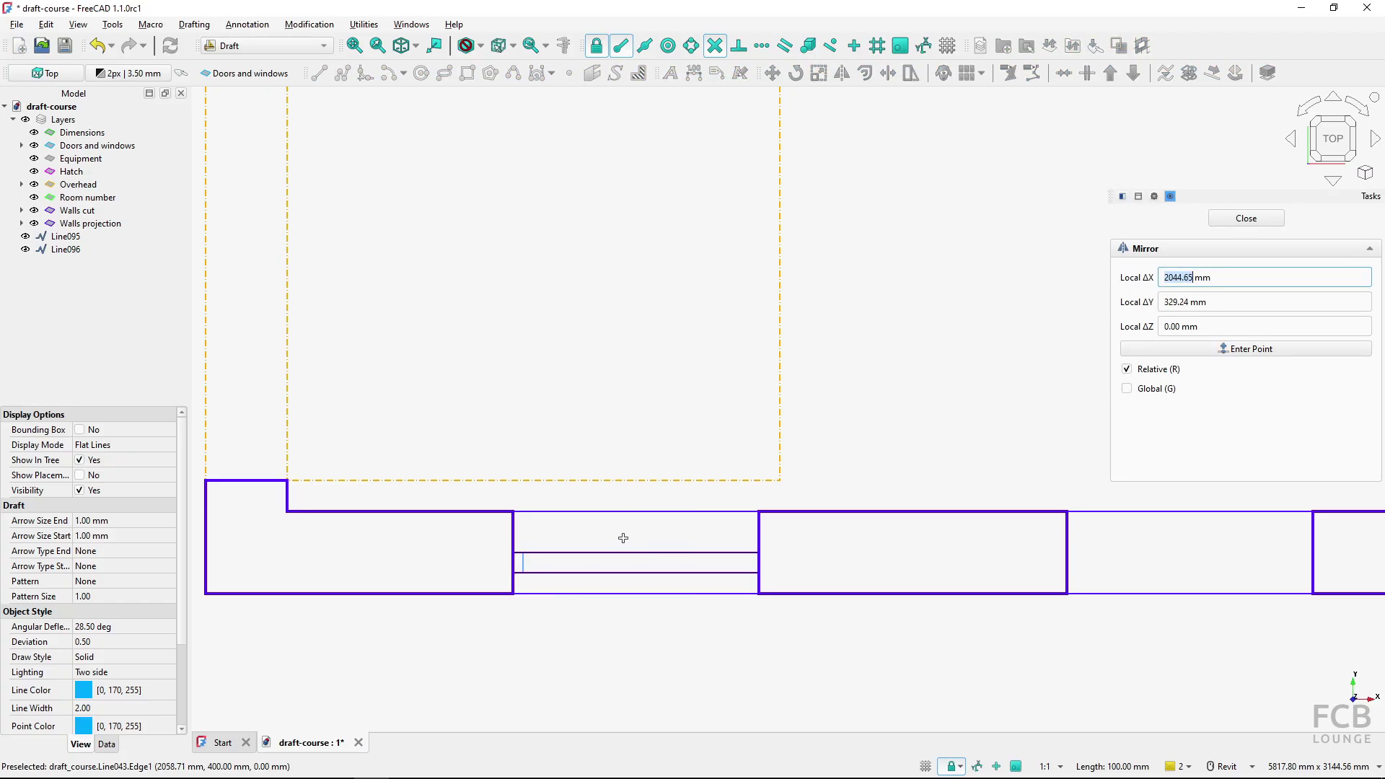
pyautogui.press(']')
pyautogui.click(645, 50)
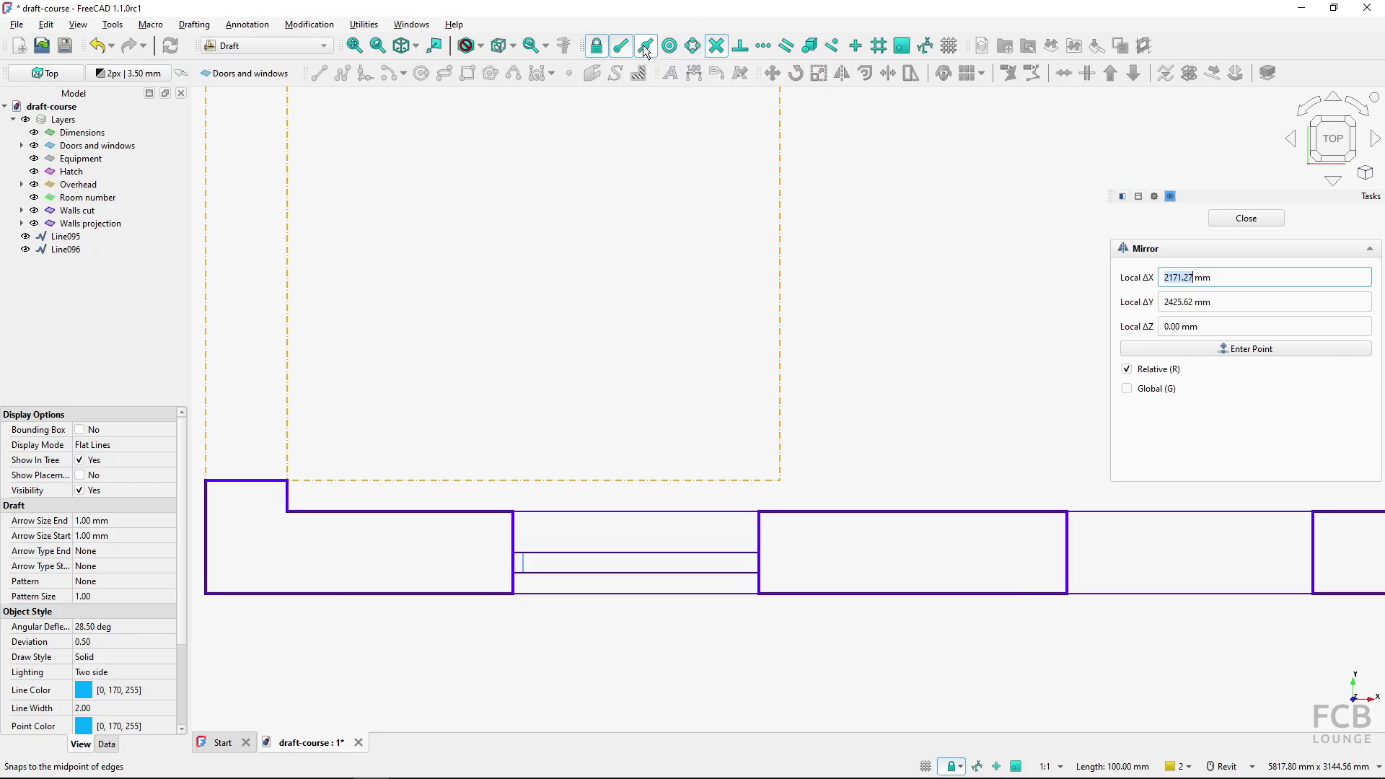
pyautogui.click(636, 552)
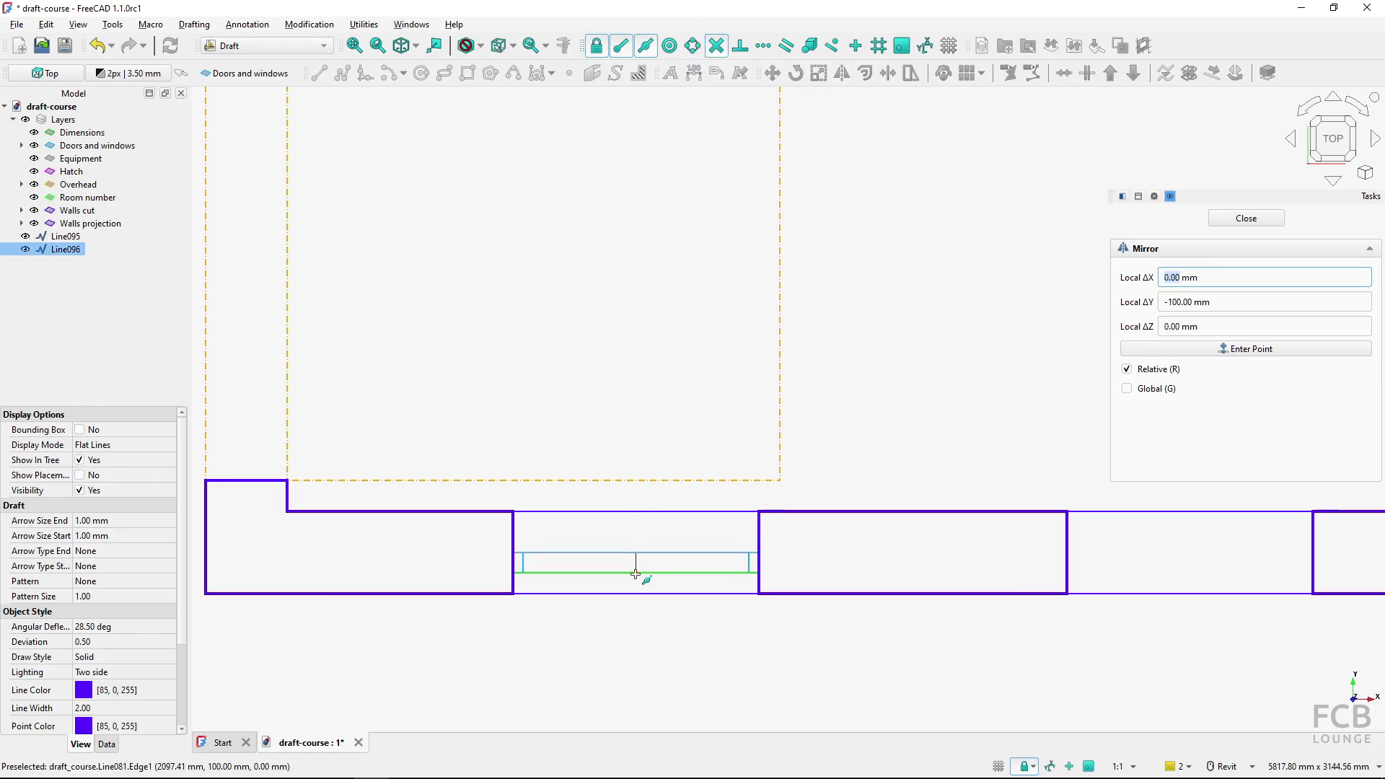
pyautogui.click(635, 573)
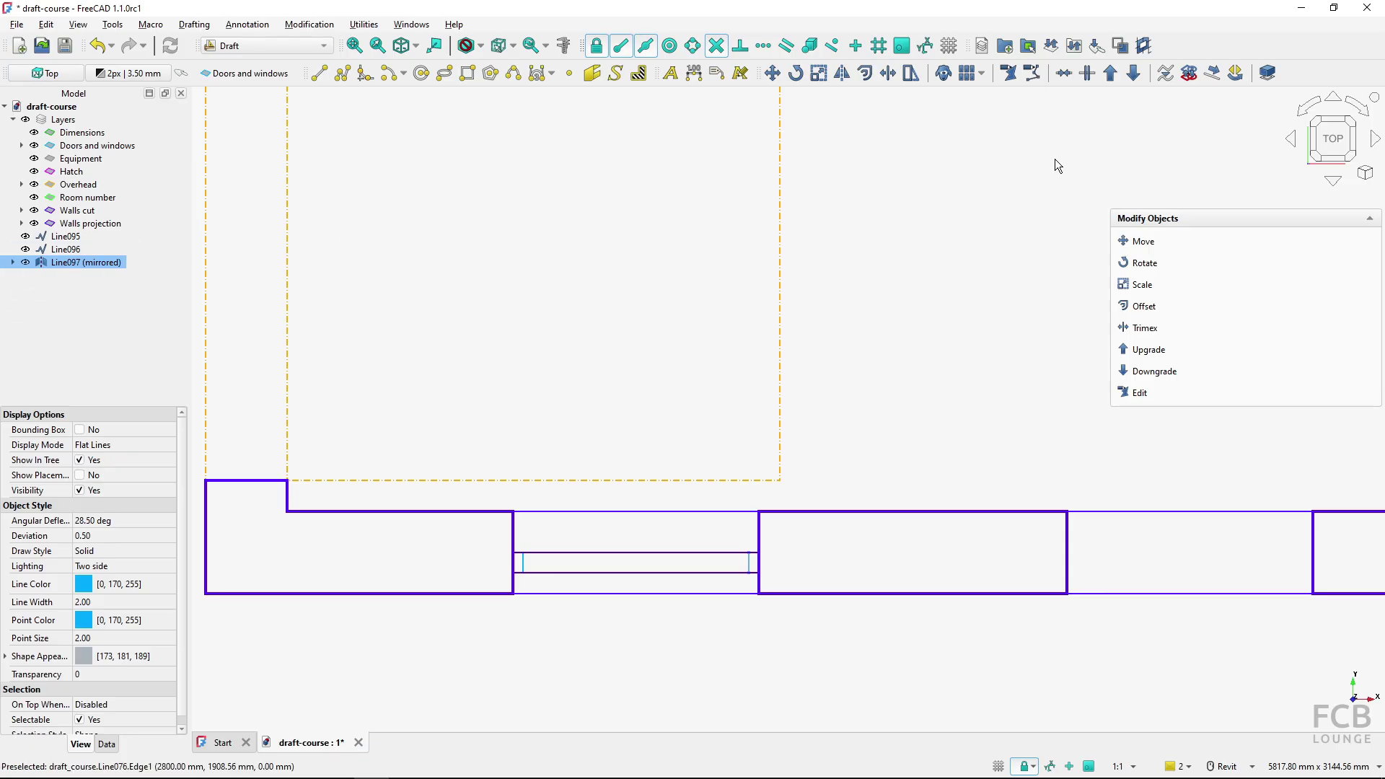
pyautogui.click(1129, 75)
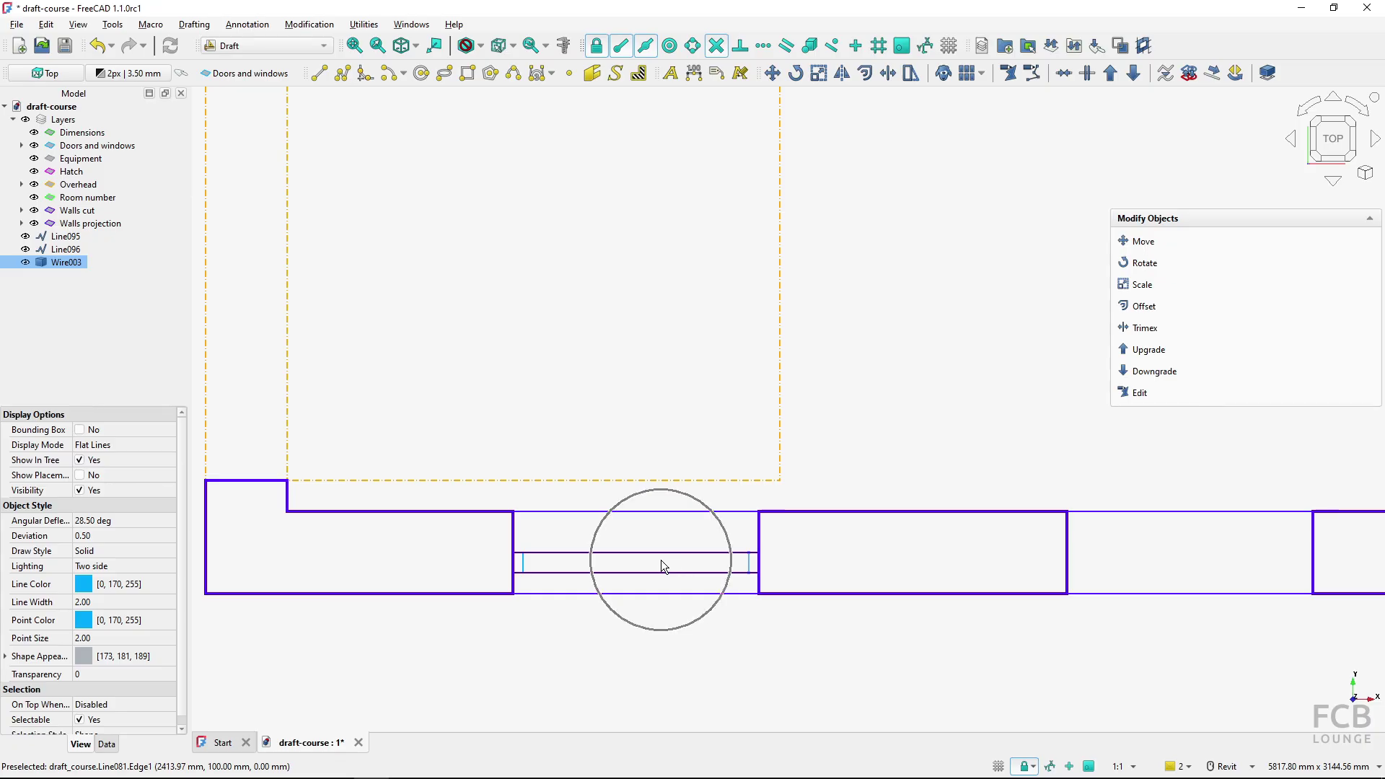
# After checking the PDF, assign the two offset window lines and the mirrored frame wire to the Doors and windows layer.
pyautogui.hotkey('alt', 'Tab')
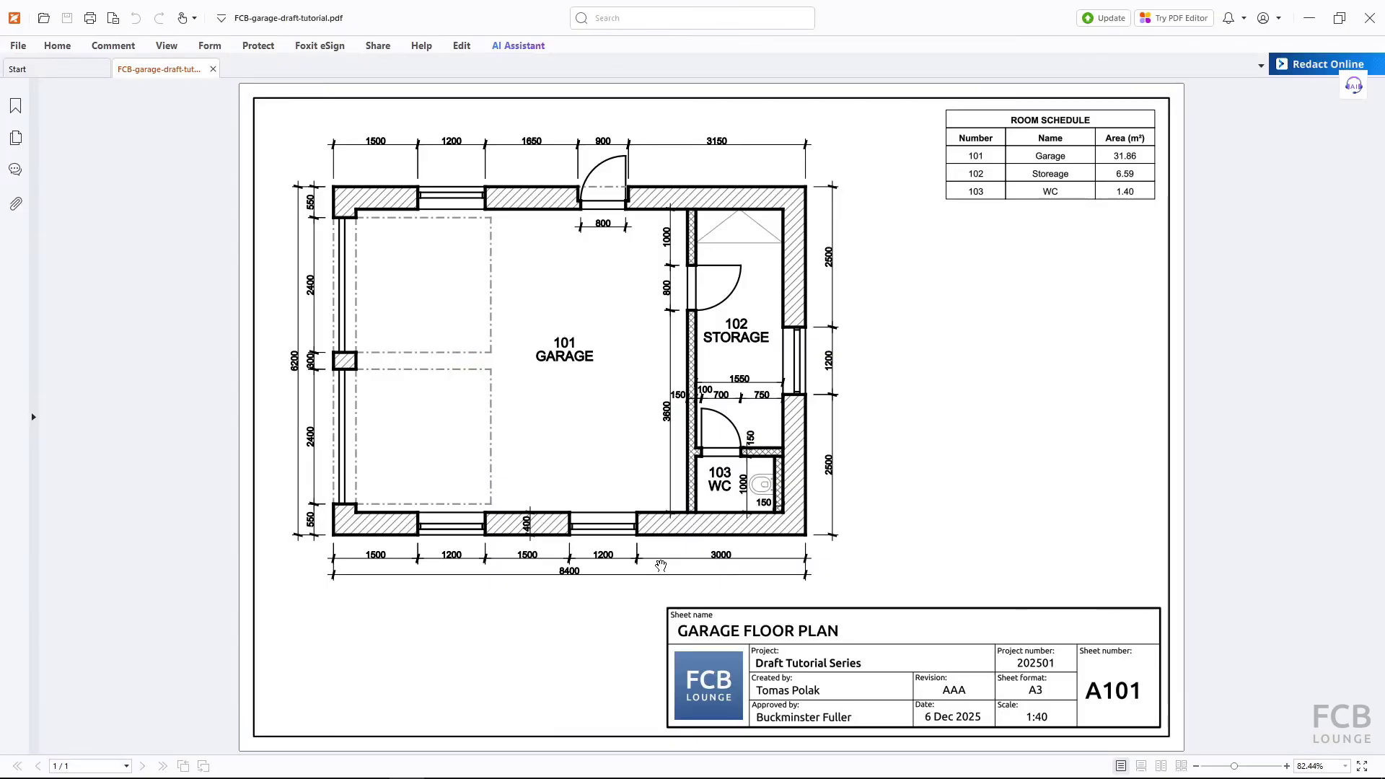
pyautogui.click(586, 528)
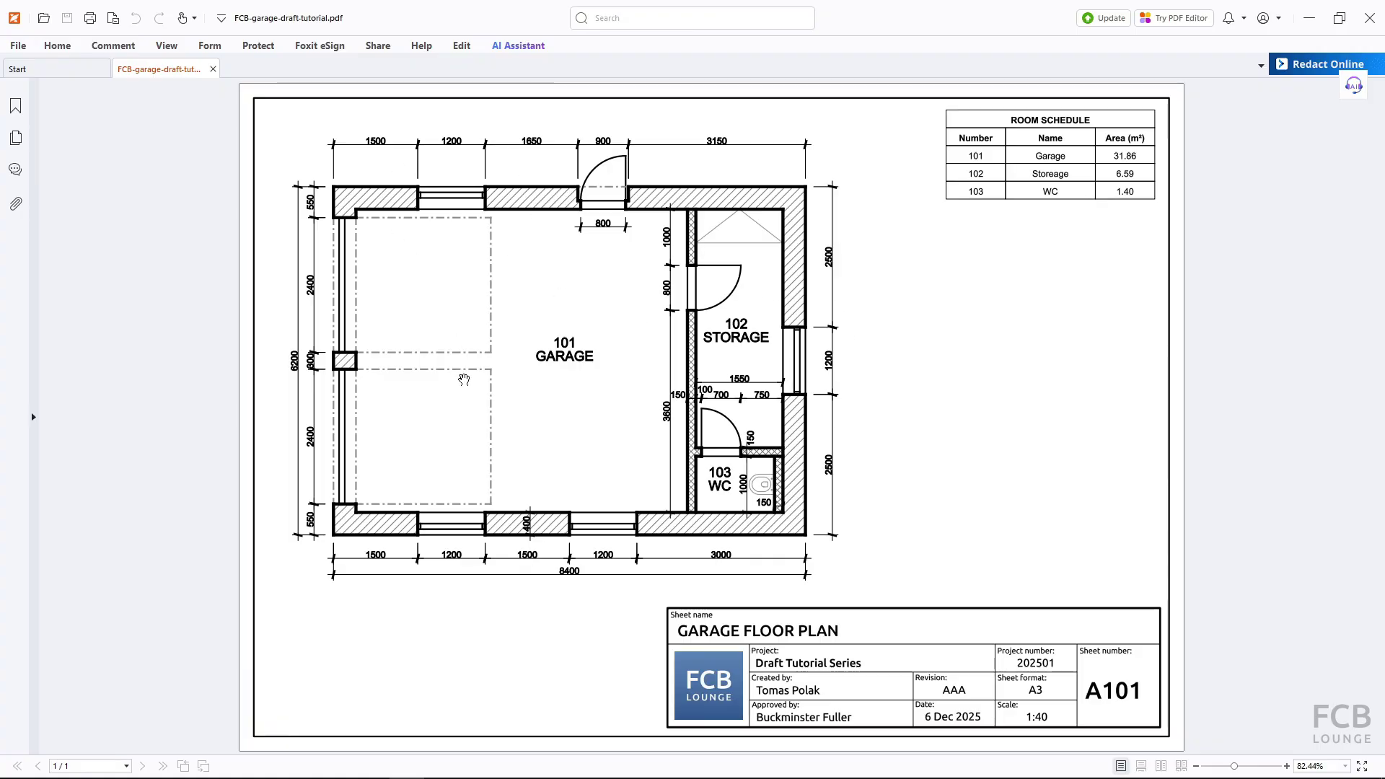
pyautogui.hotkey('alt', 'Tab')
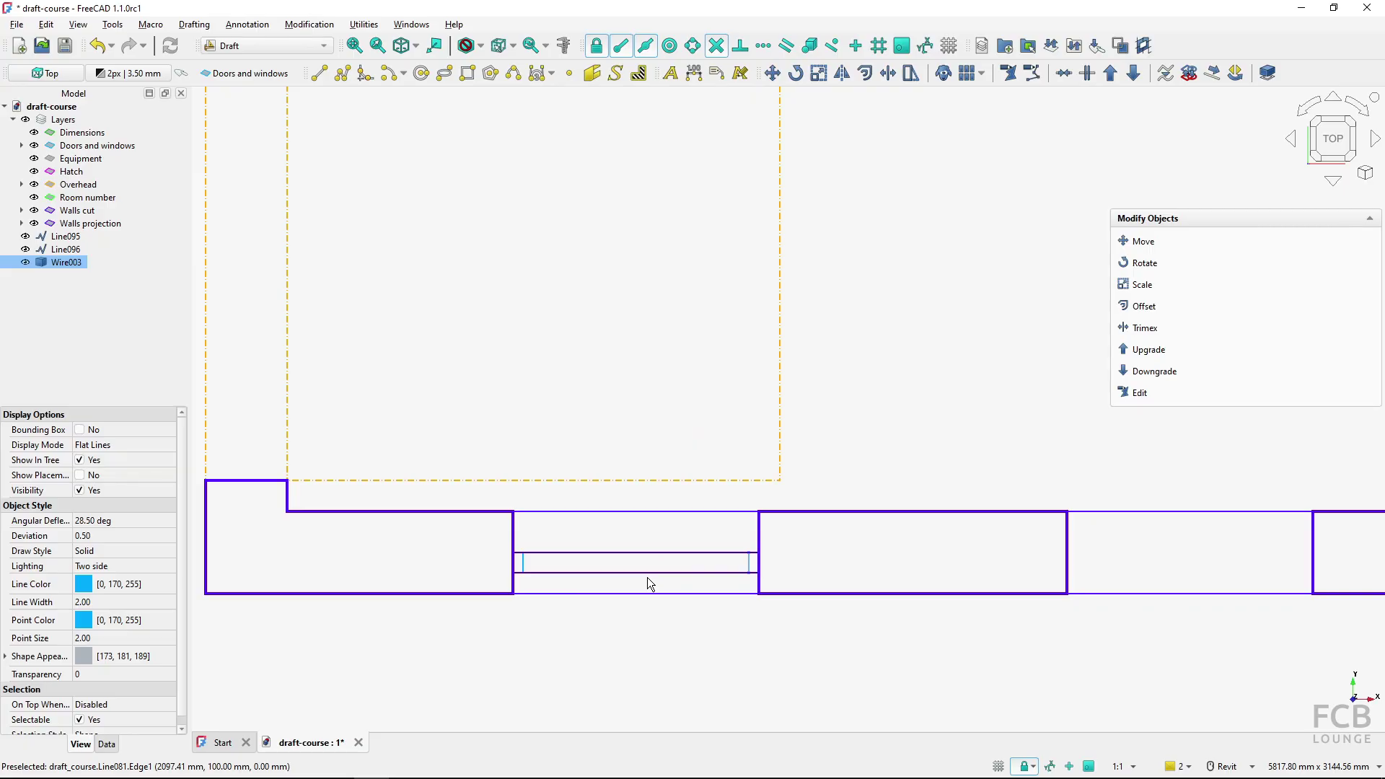
pyautogui.click(65, 236)
pyautogui.keyDown('shift'); pyautogui.click(67, 263); pyautogui.keyUp('shift')
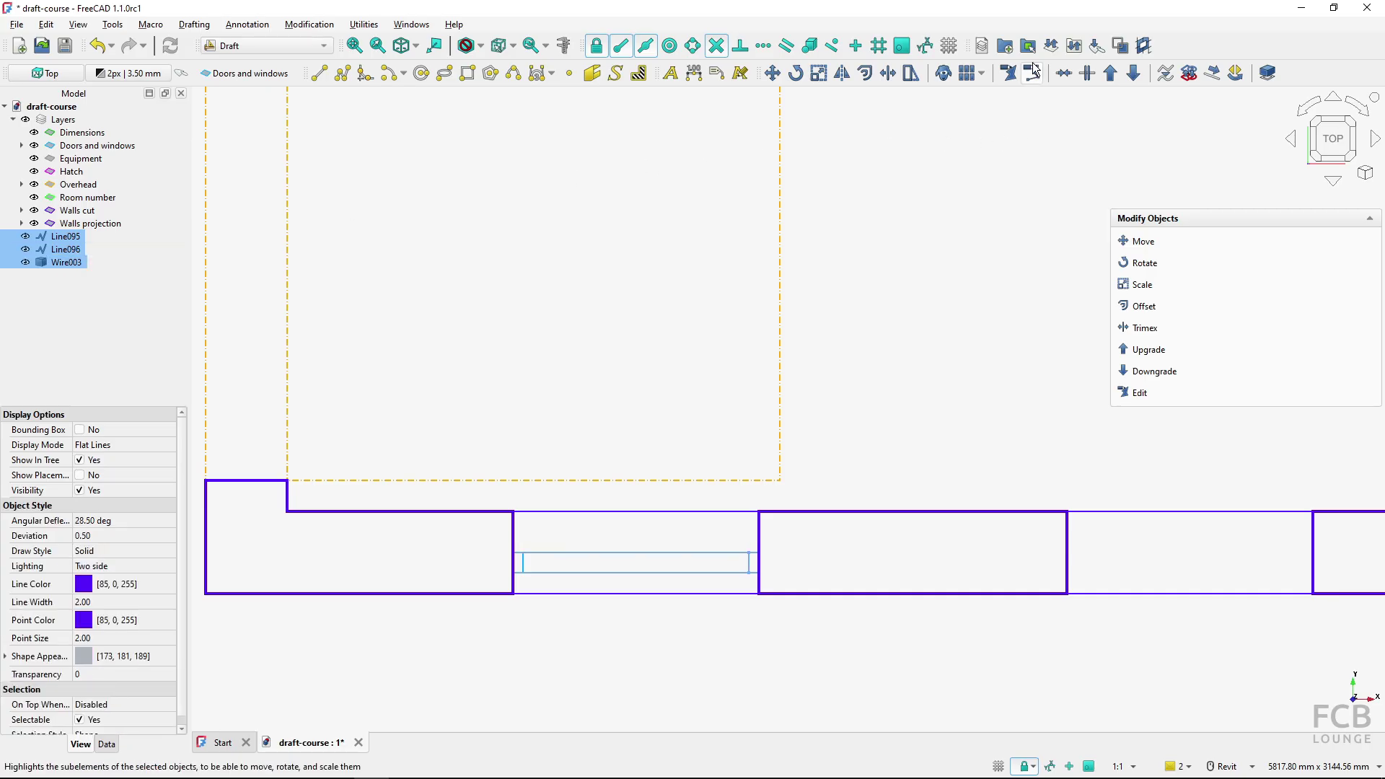
pyautogui.click(1051, 46)
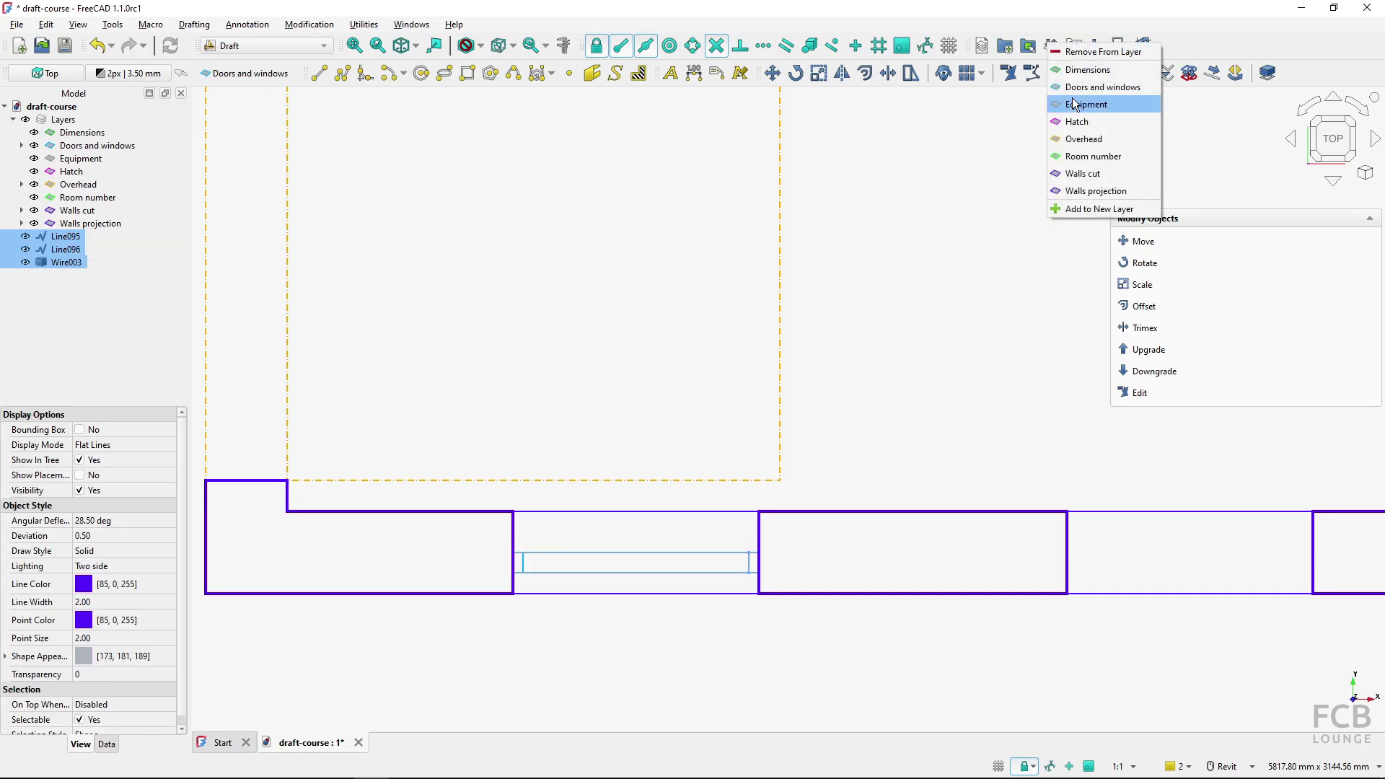
pyautogui.click(1079, 87)
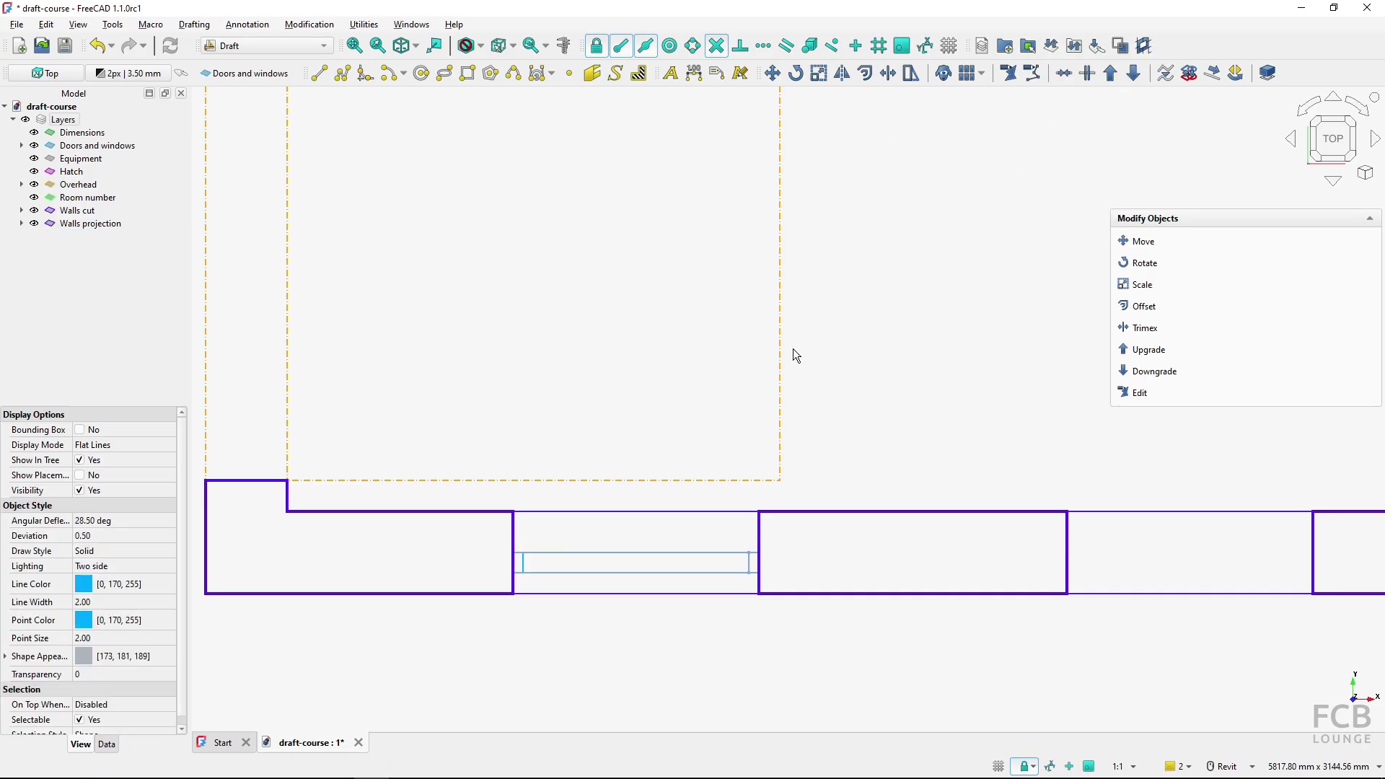
# Combine the window's two long lines and two short frame lines into a compound in the Part workbench.
pyautogui.click(540, 551)
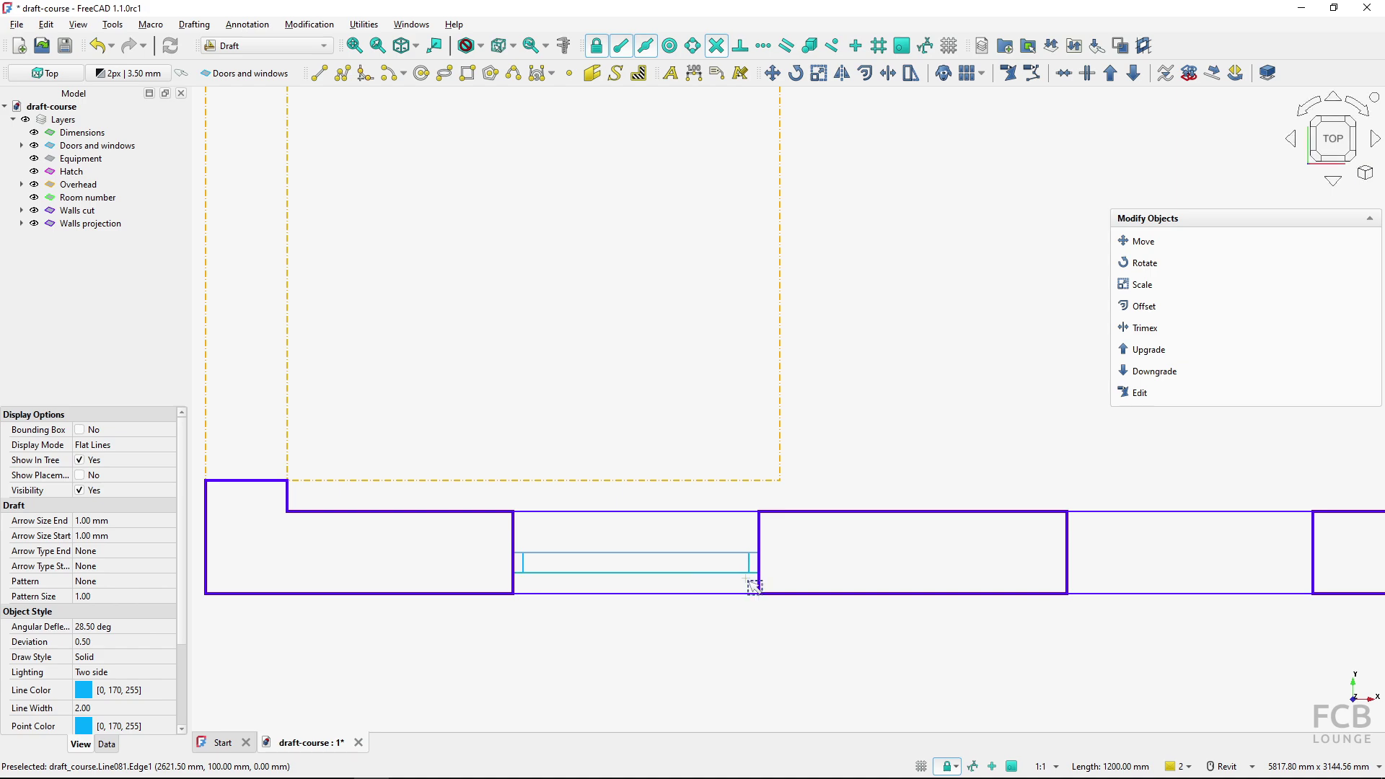
pyautogui.moveTo(751, 581); pyautogui.dragTo(520, 538)
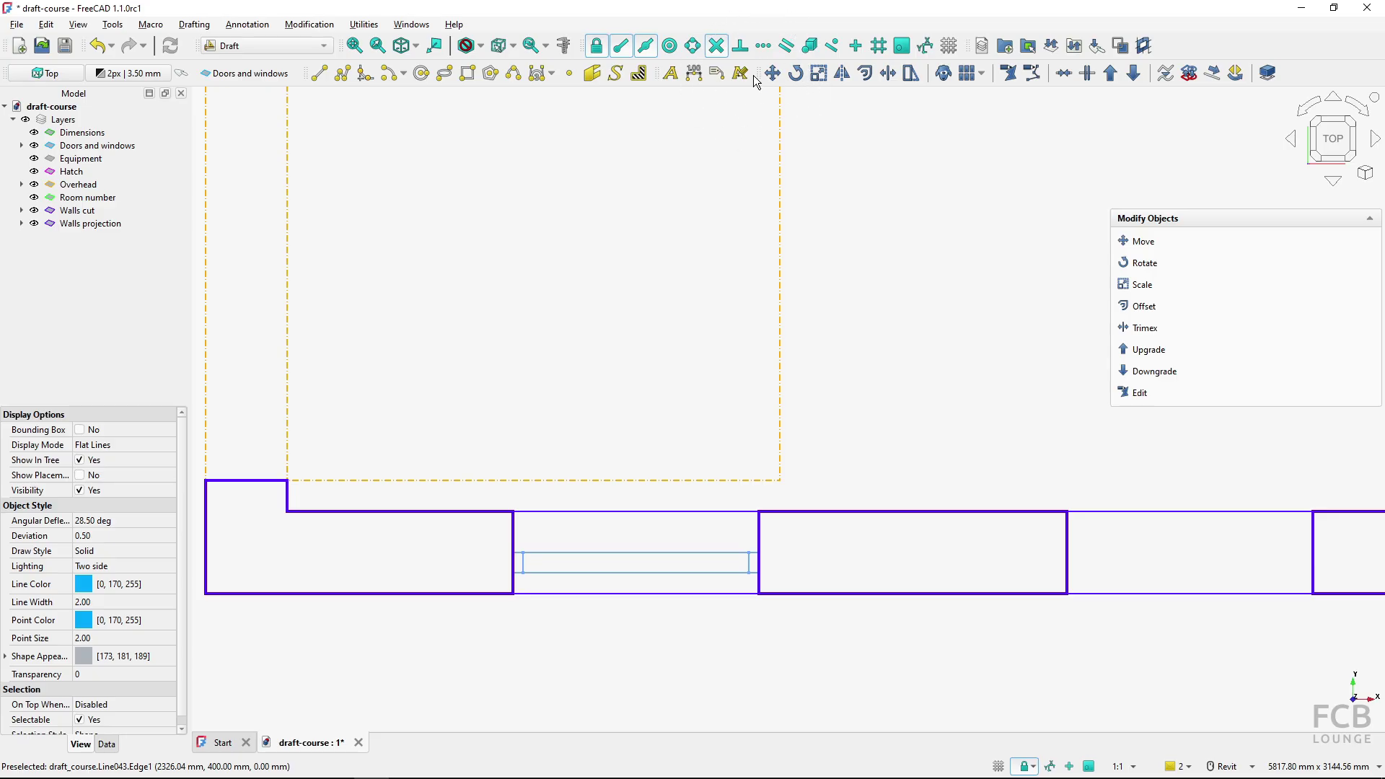
pyautogui.click(302, 47)
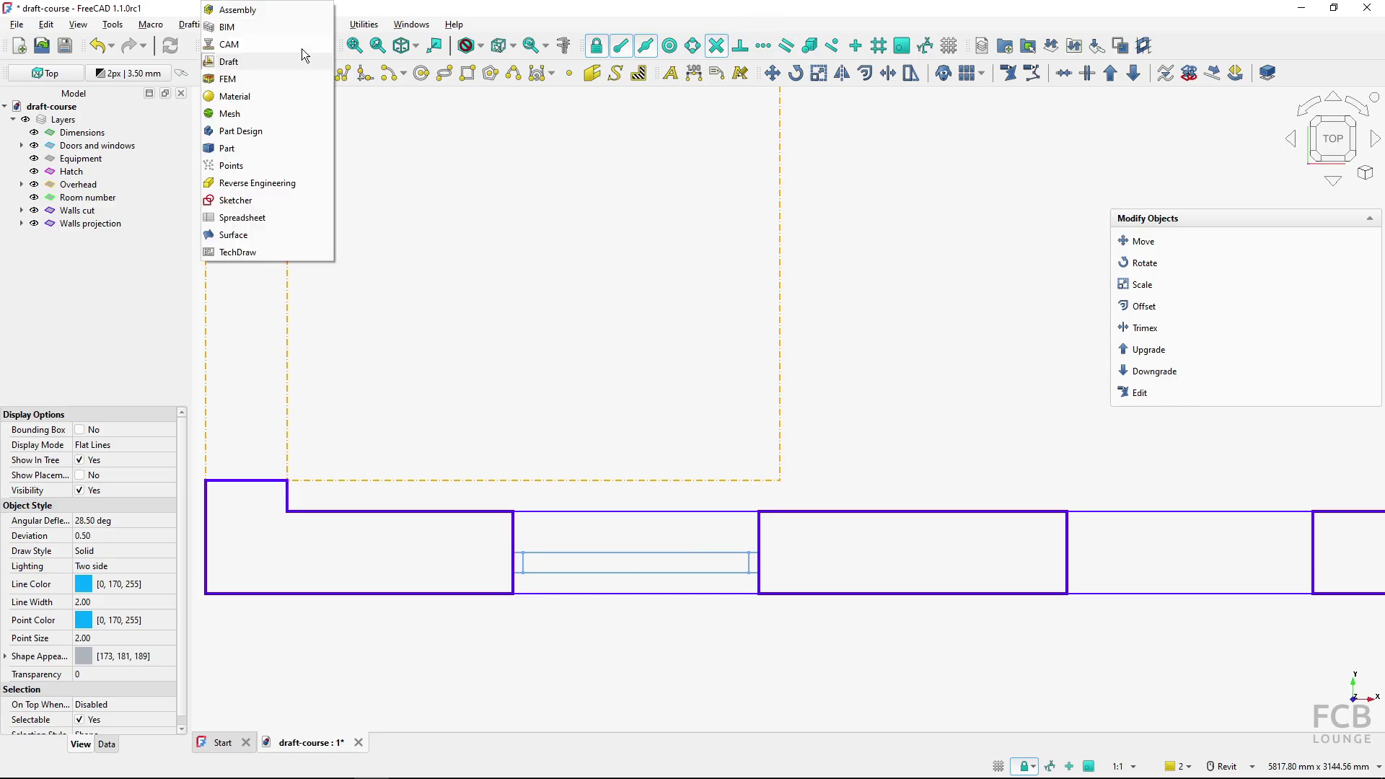
pyautogui.click(228, 150)
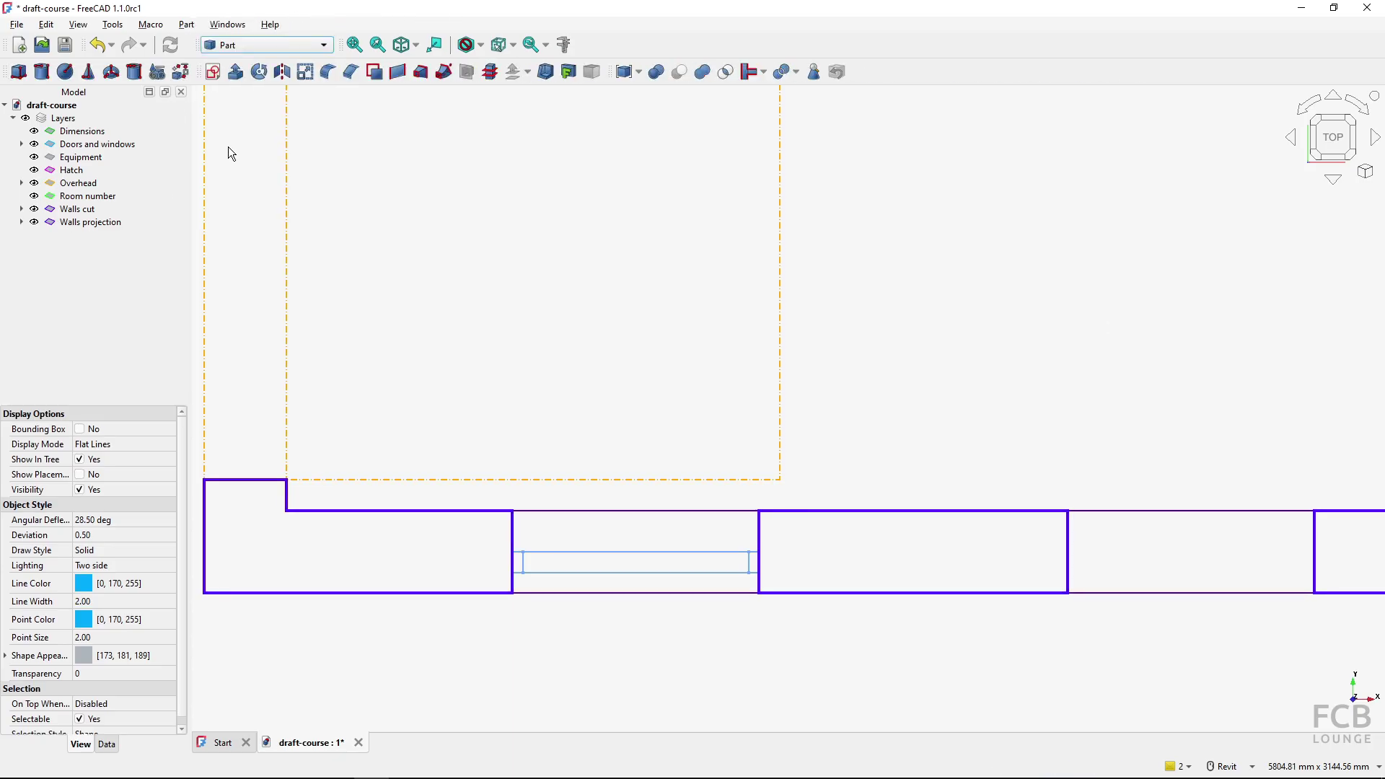
pyautogui.click(625, 75)
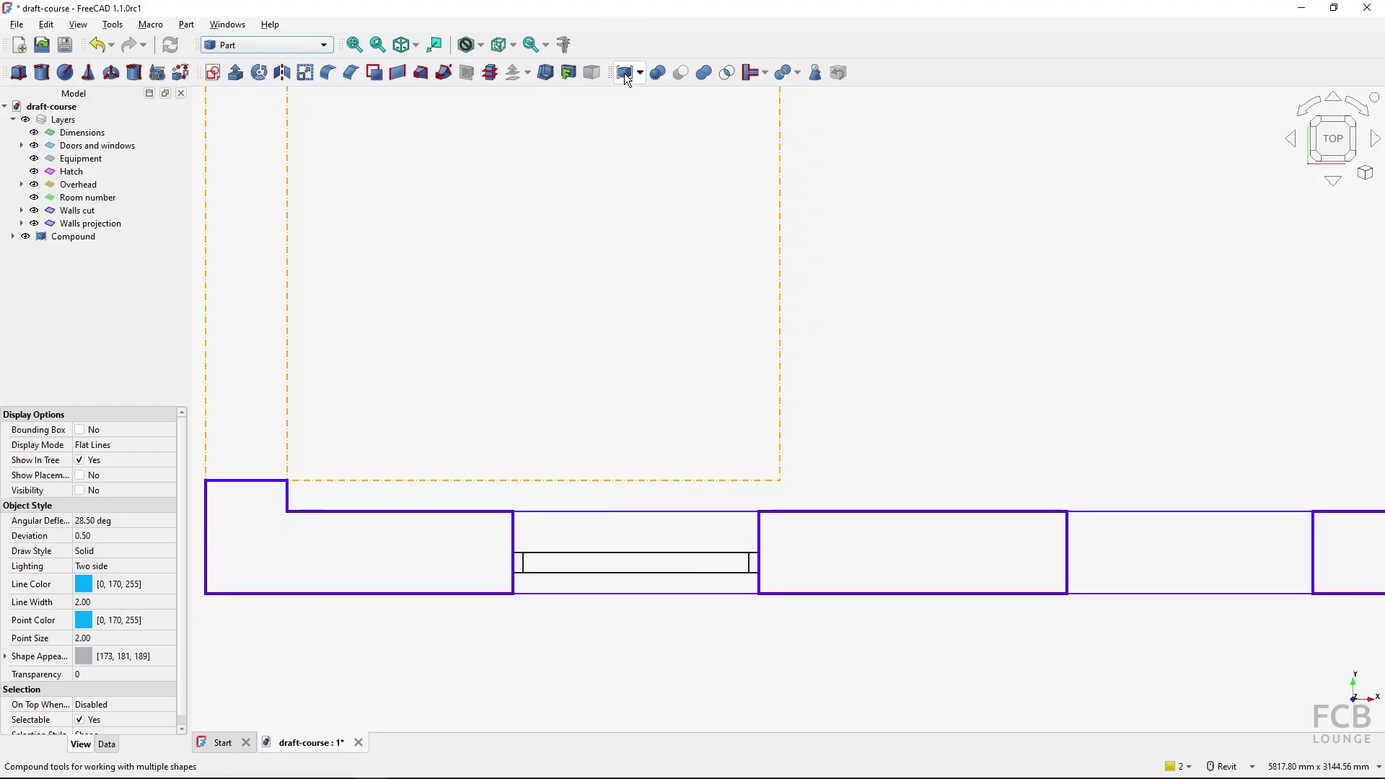
# Check which window lines the new compound contains in the model tree.
pyautogui.click(56, 240)
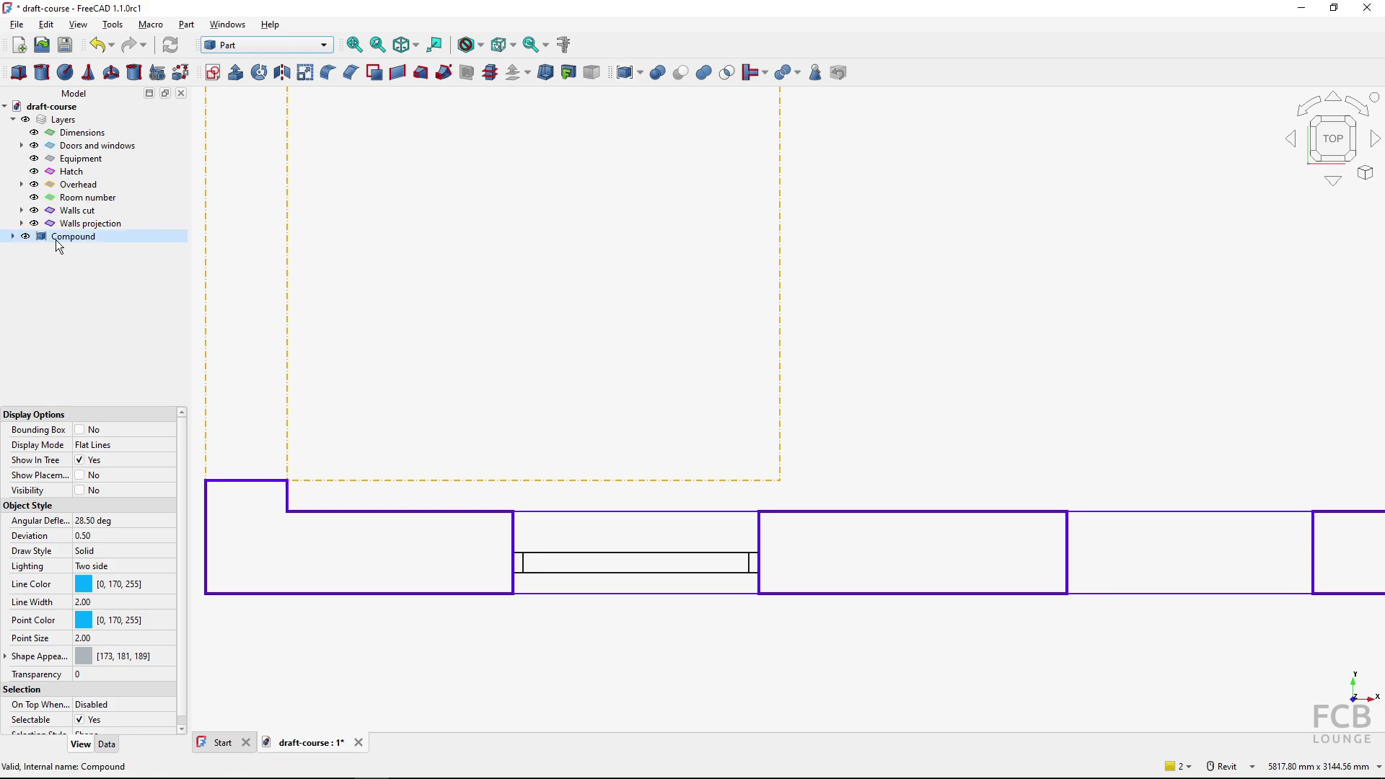
pyautogui.click(12, 238)
pyautogui.click(74, 250)
pyautogui.click(88, 279)
pyautogui.click(12, 237)
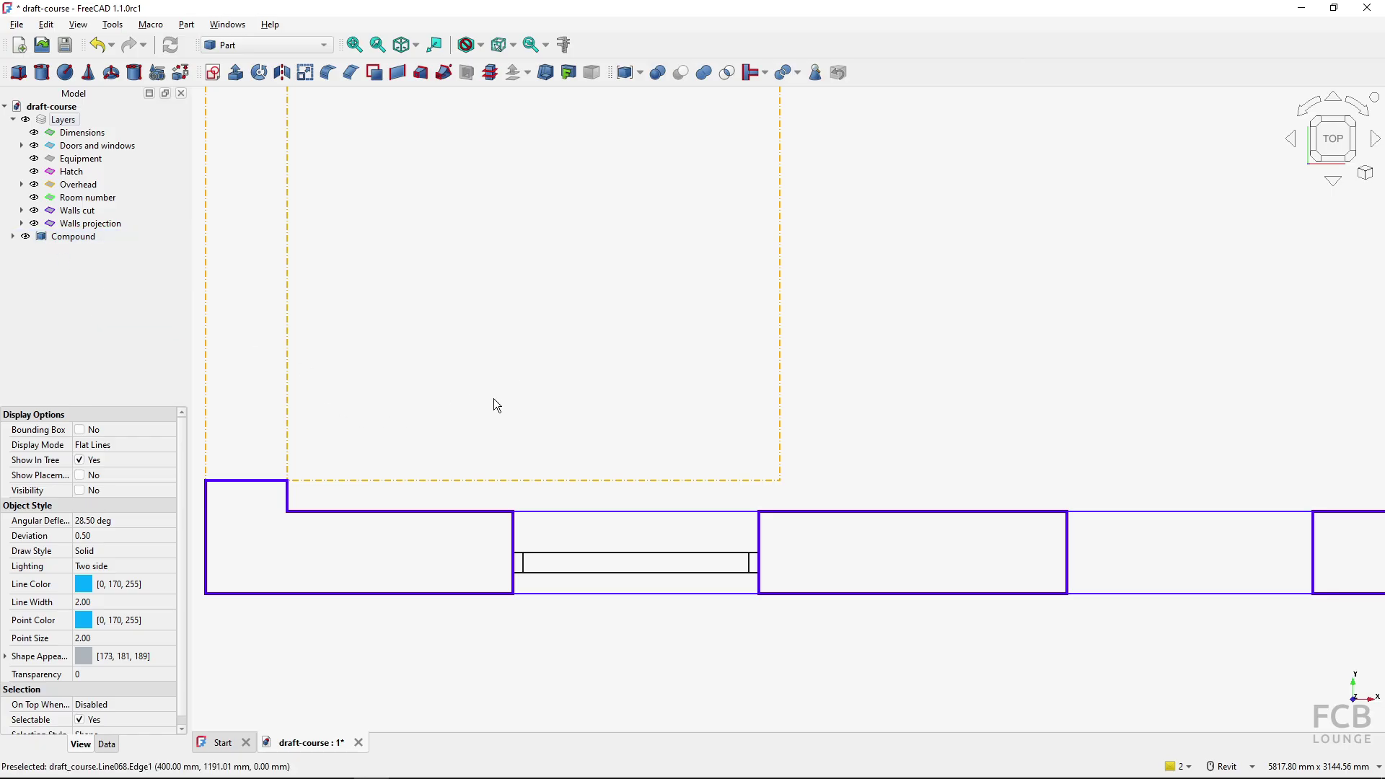
# Switch to the Draft workbench and assign the window compound to the Doors and windows layer.
pyautogui.click(282, 52)
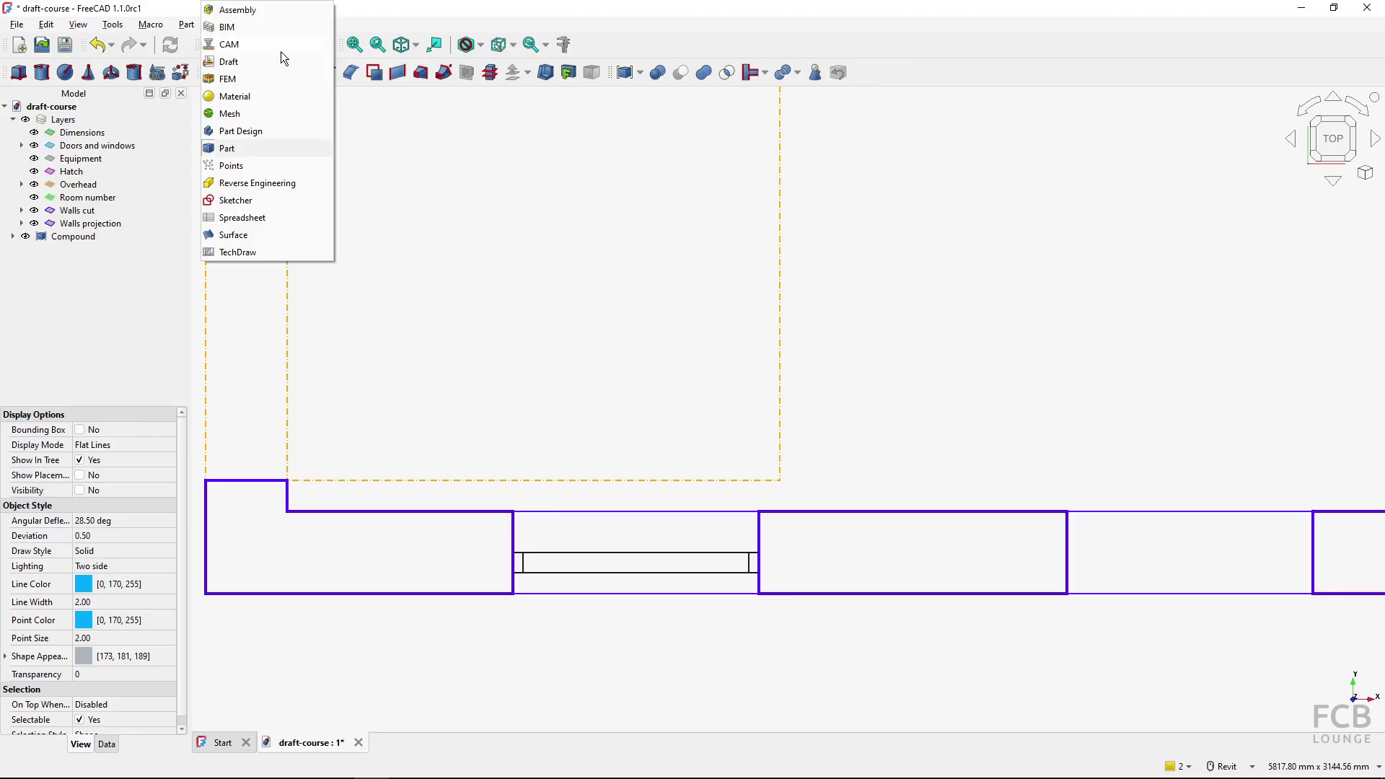
pyautogui.click(246, 63)
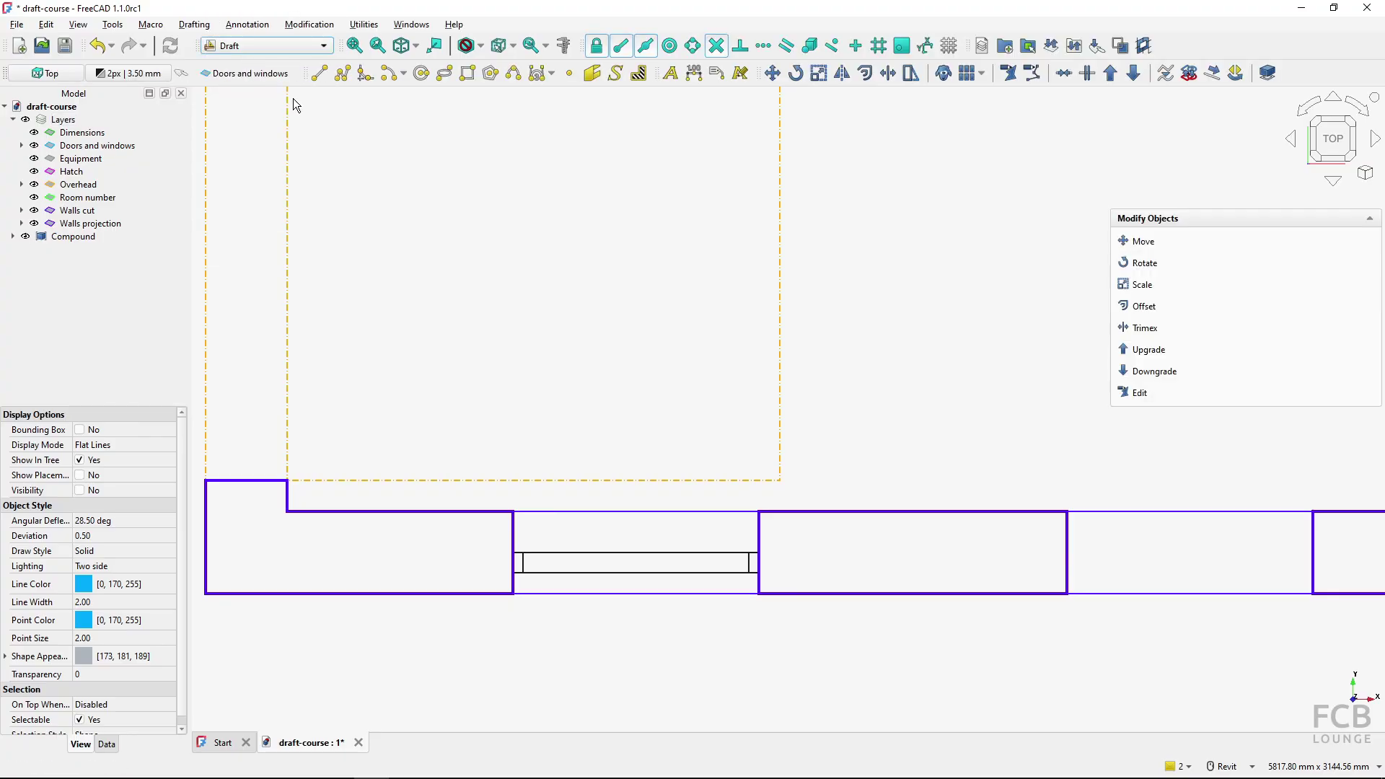
pyautogui.click(75, 240)
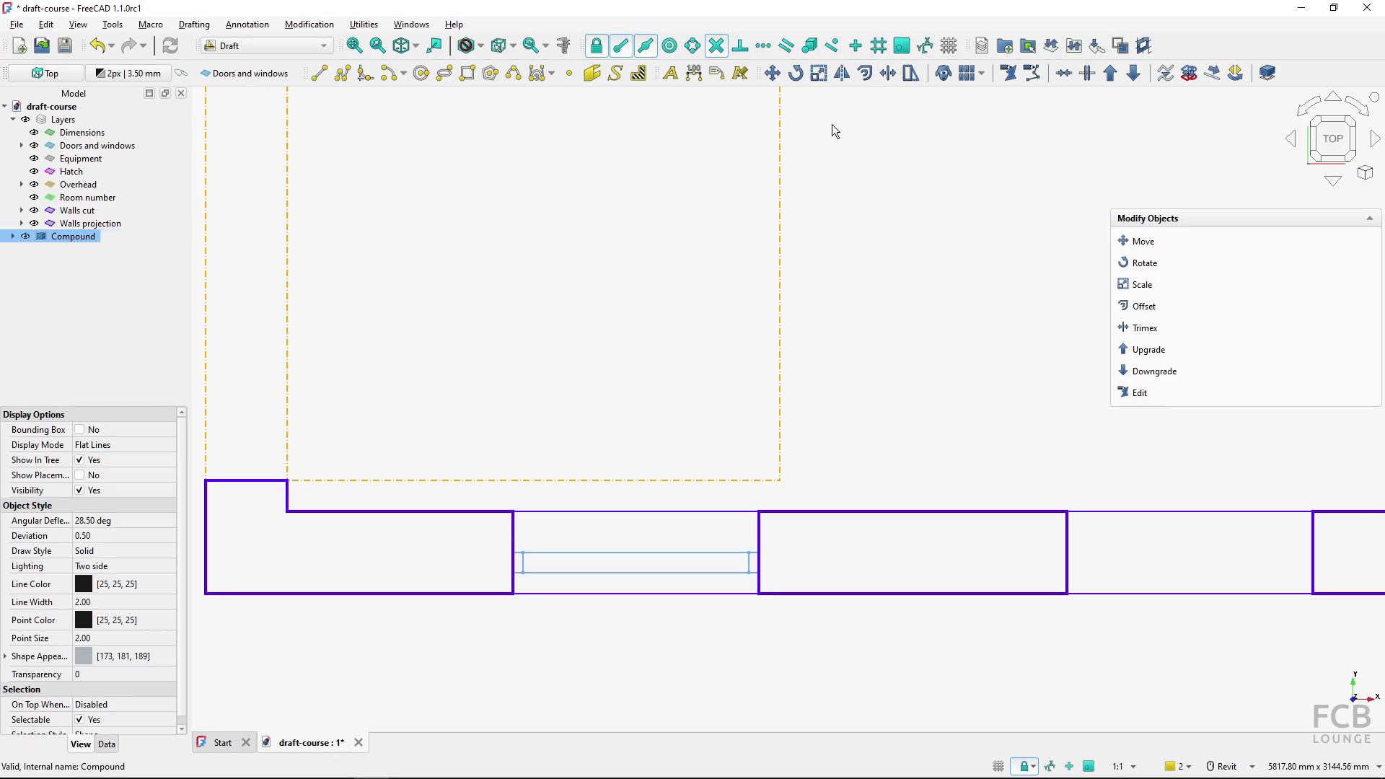
pyautogui.click(632, 439)
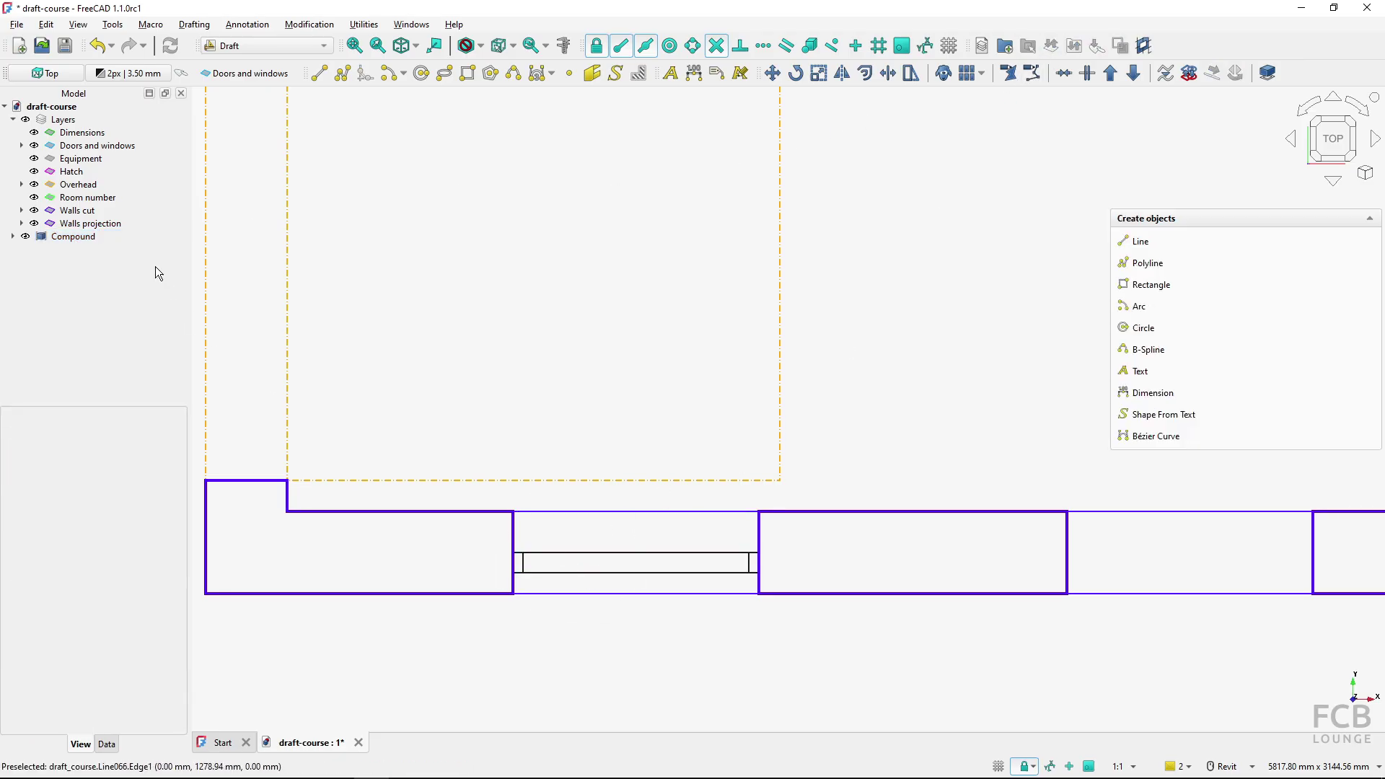
pyautogui.click(69, 240)
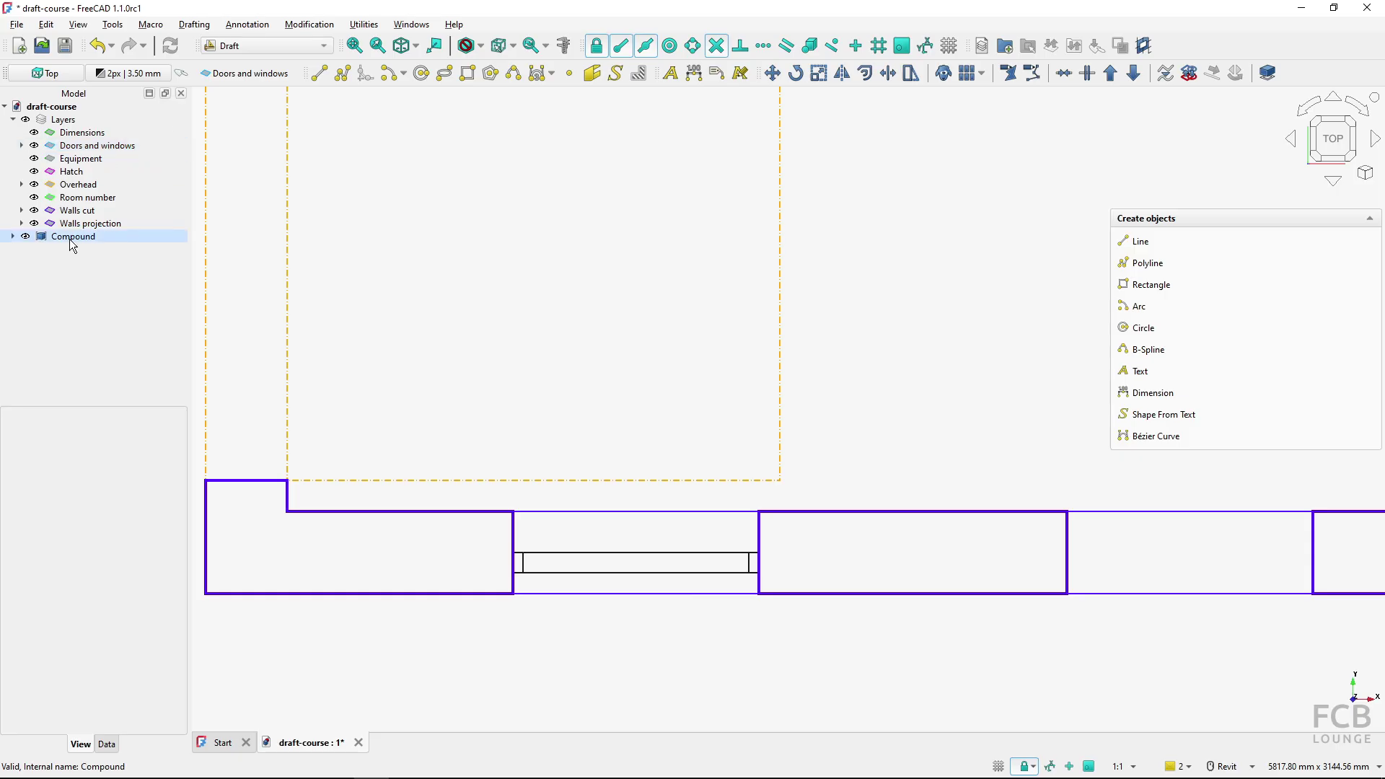
pyautogui.click(1049, 46)
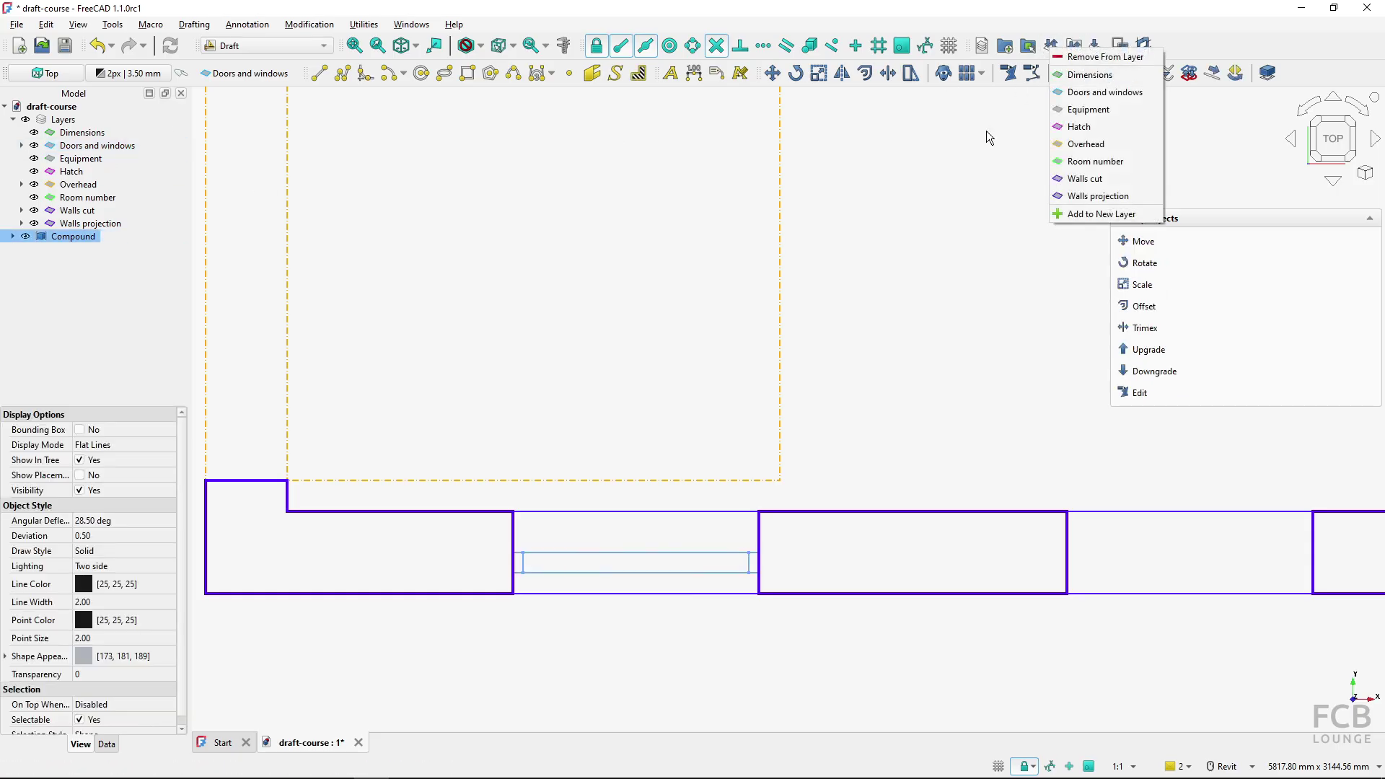
pyautogui.click(1100, 93)
pyautogui.click(942, 245)
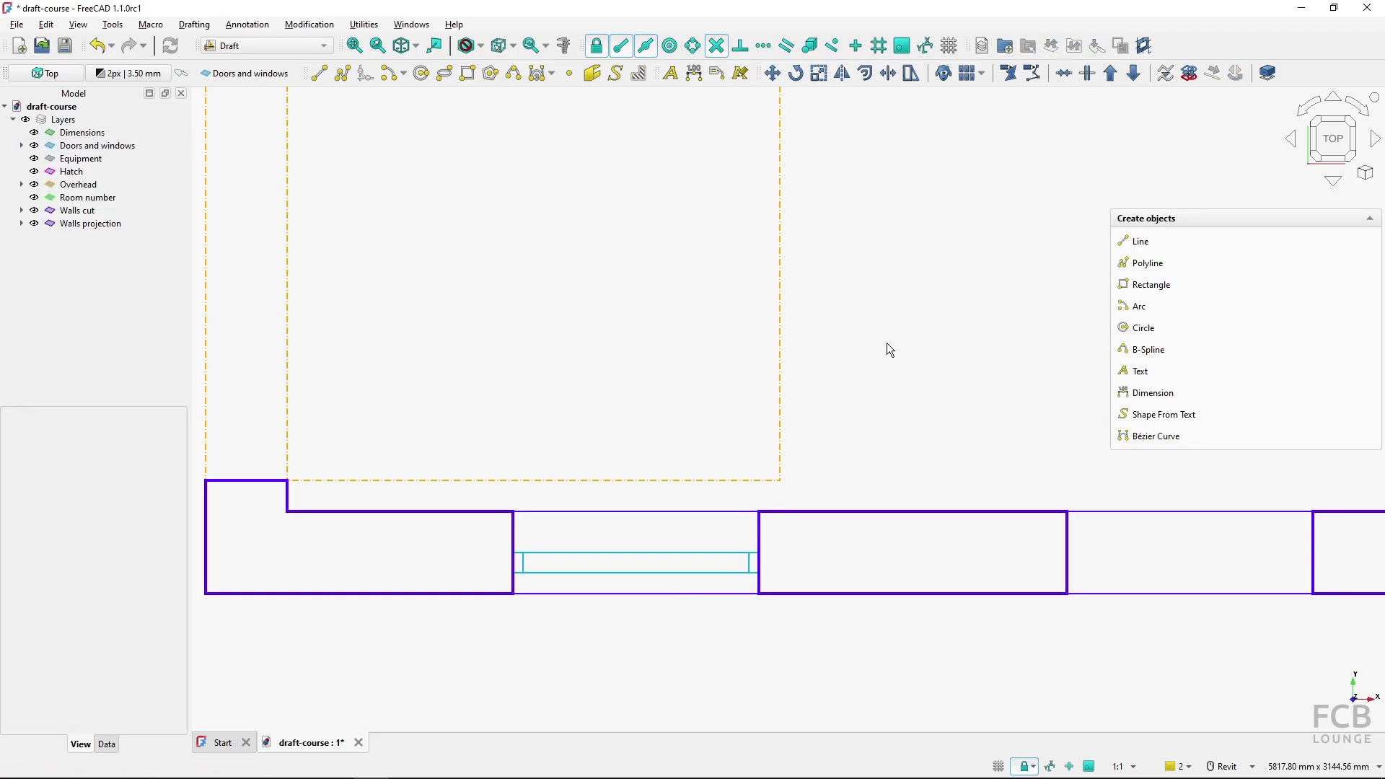
# Copy the window compound into the bottom wall's second opening, using the lower-left corners of the two openings as reference points.
pyautogui.click(635, 554)
pyautogui.moveTo(682, 548); pyautogui.dragTo(439, 556, button='middle')
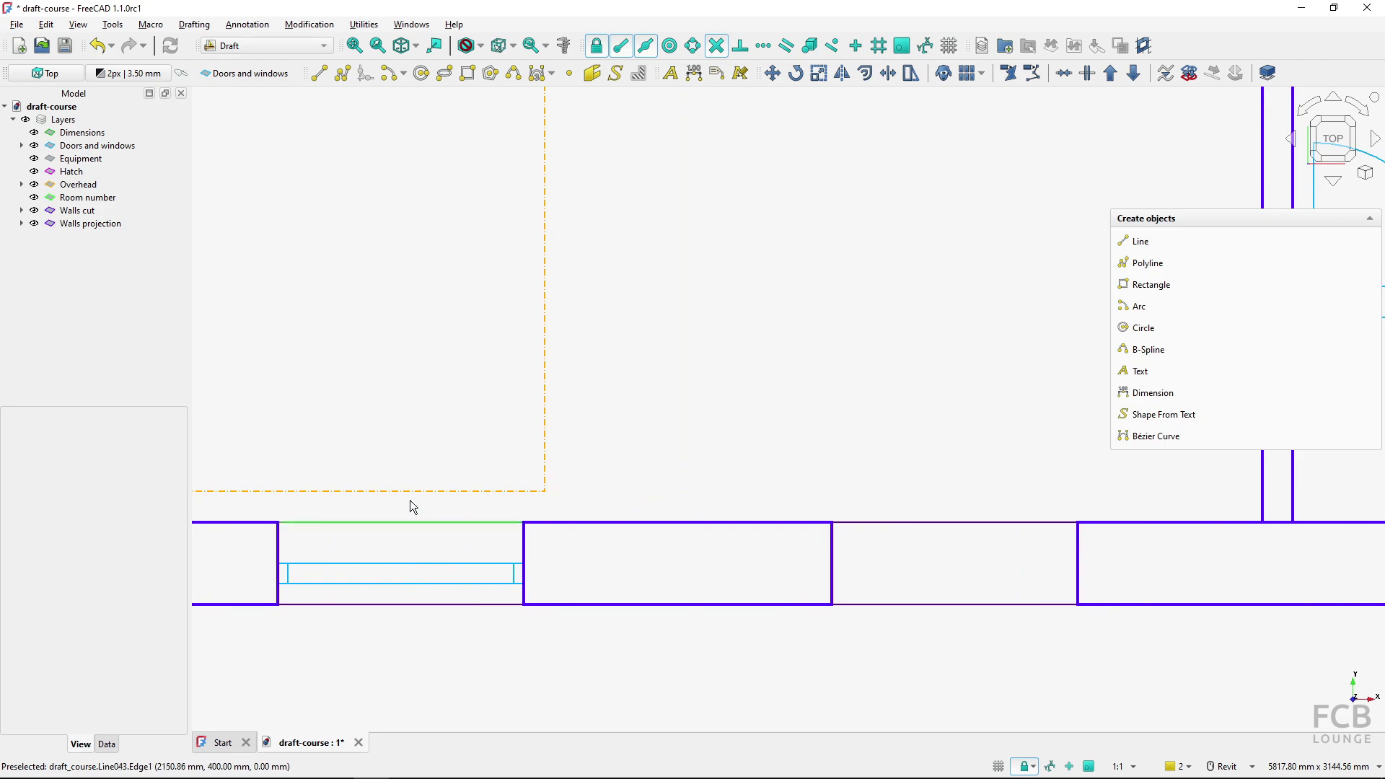
pyautogui.click(409, 564)
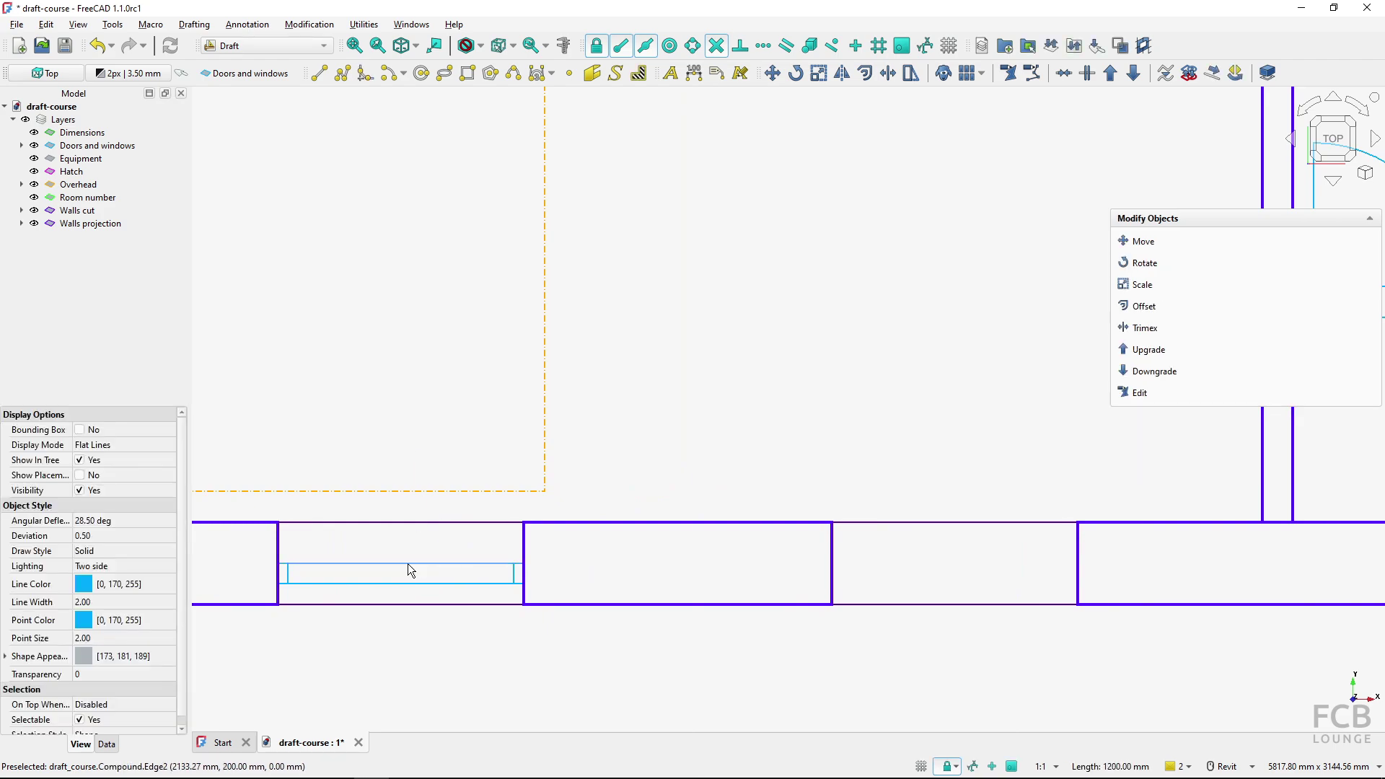
pyautogui.click(21, 145)
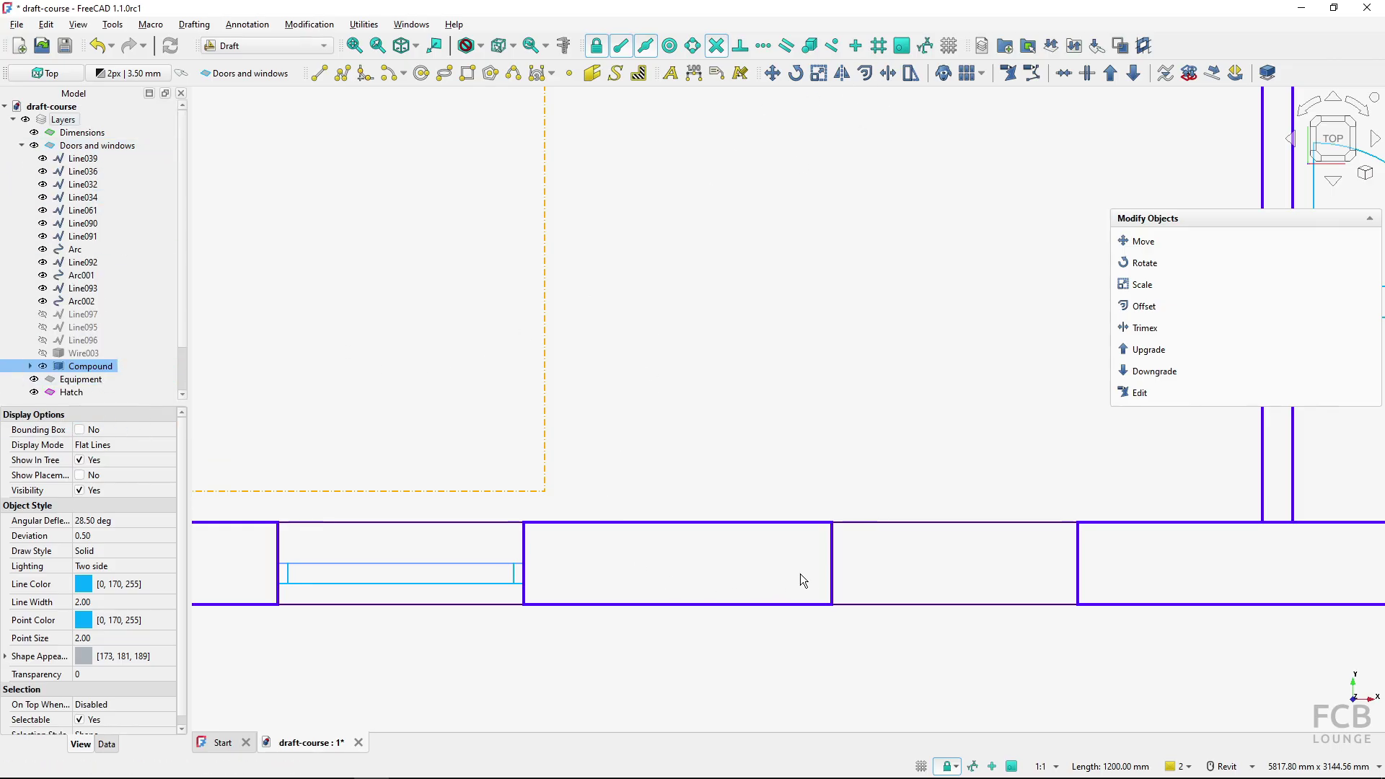
pyautogui.click(773, 73)
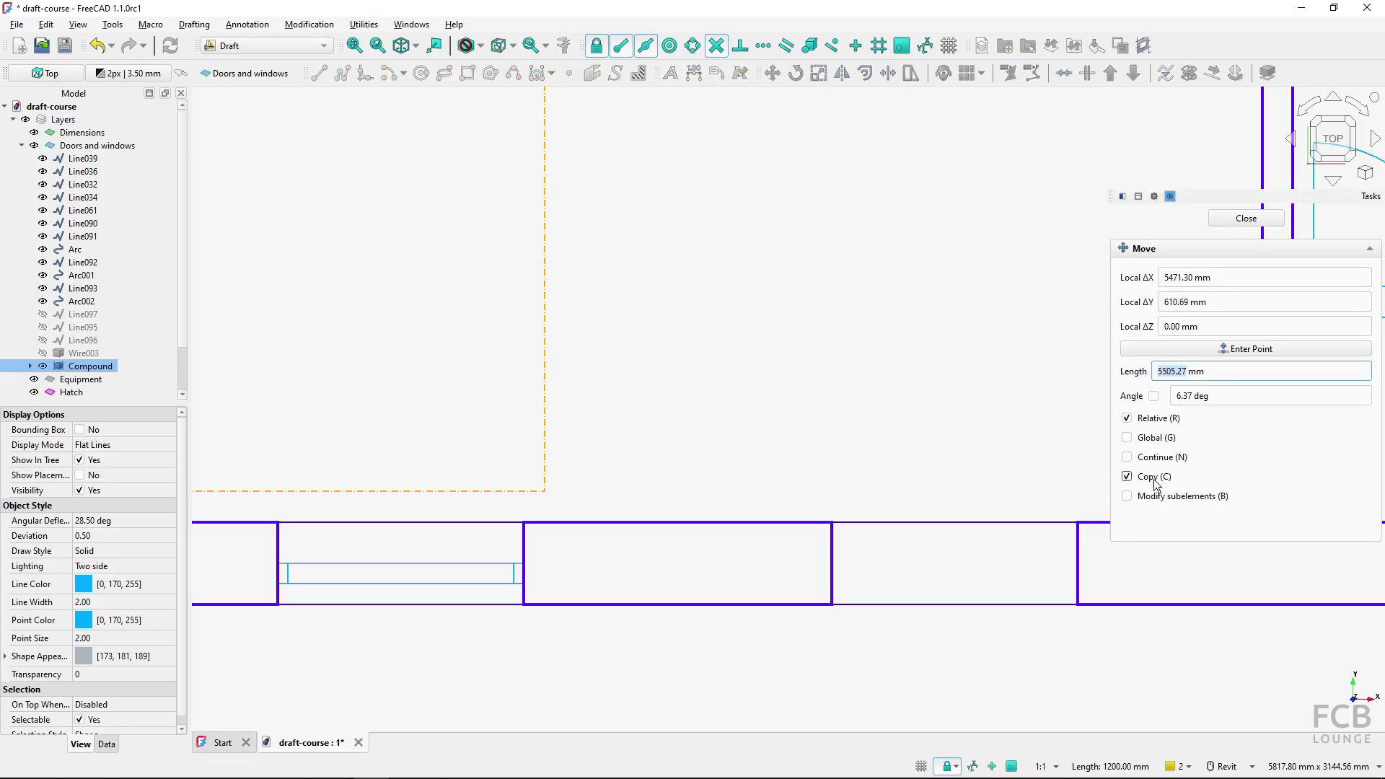
pyautogui.click(277, 604)
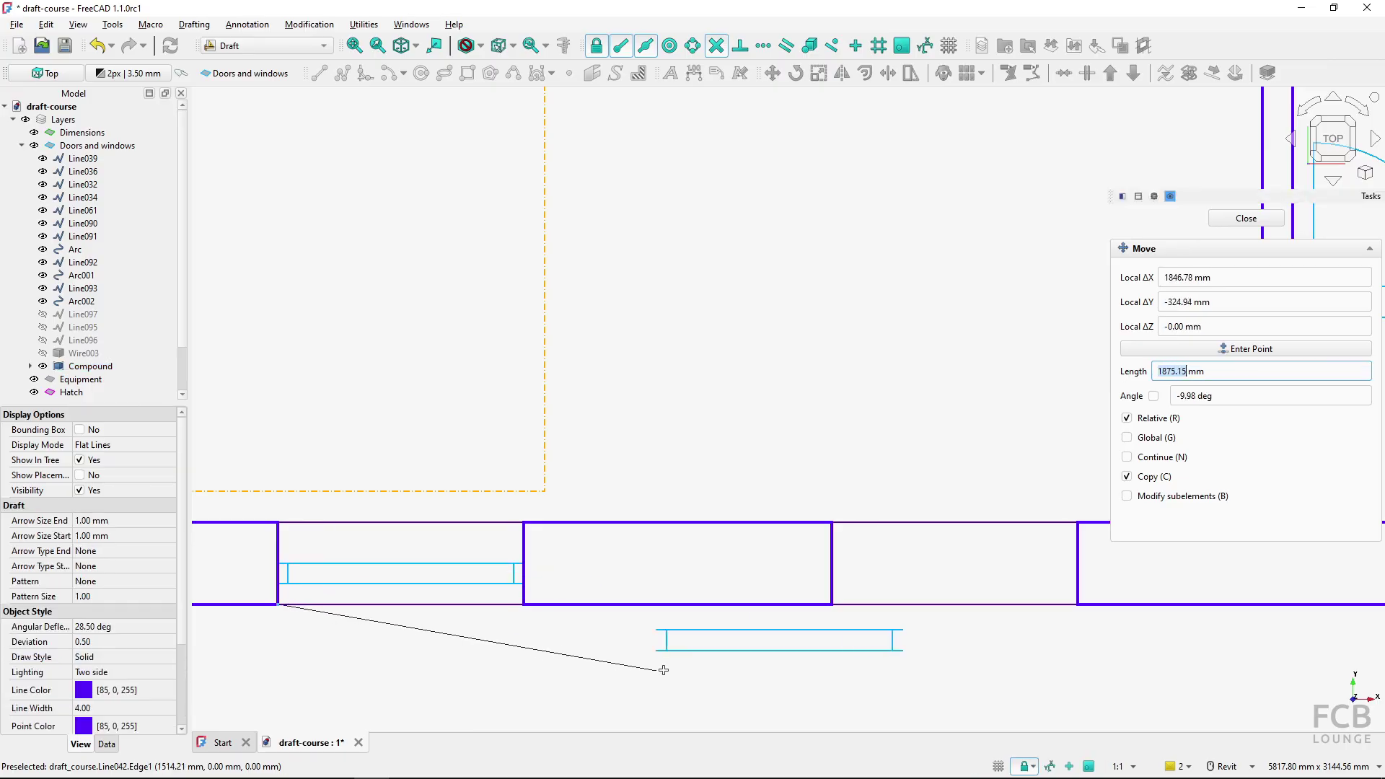
pyautogui.click(831, 605)
# Copy the bottom wall's second window to the empty area outside the garage's right wall.
pyautogui.scroll(-2, 854, 648)
pyautogui.scroll(-1, 756, 630)
pyautogui.moveTo(755, 629); pyautogui.dragTo(474, 652, button='middle')
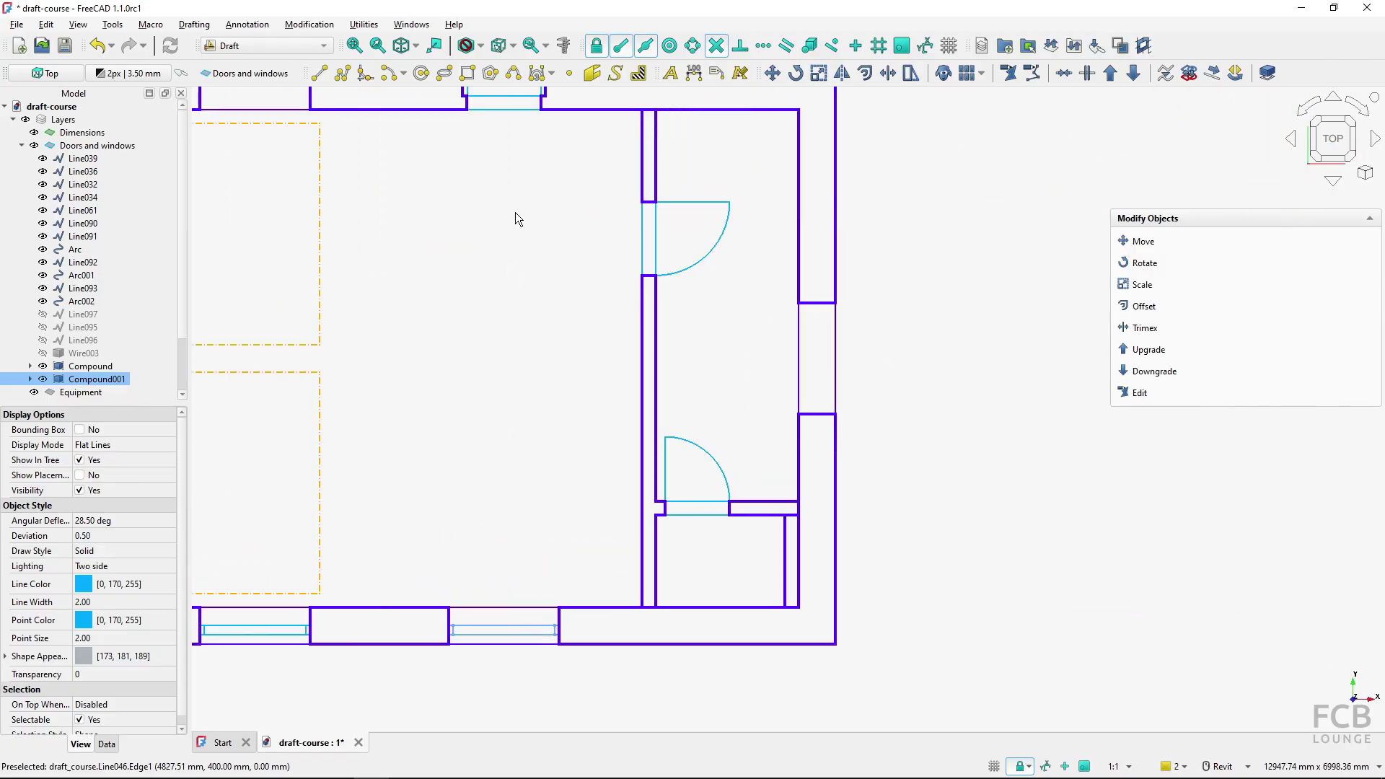
pyautogui.click(772, 72)
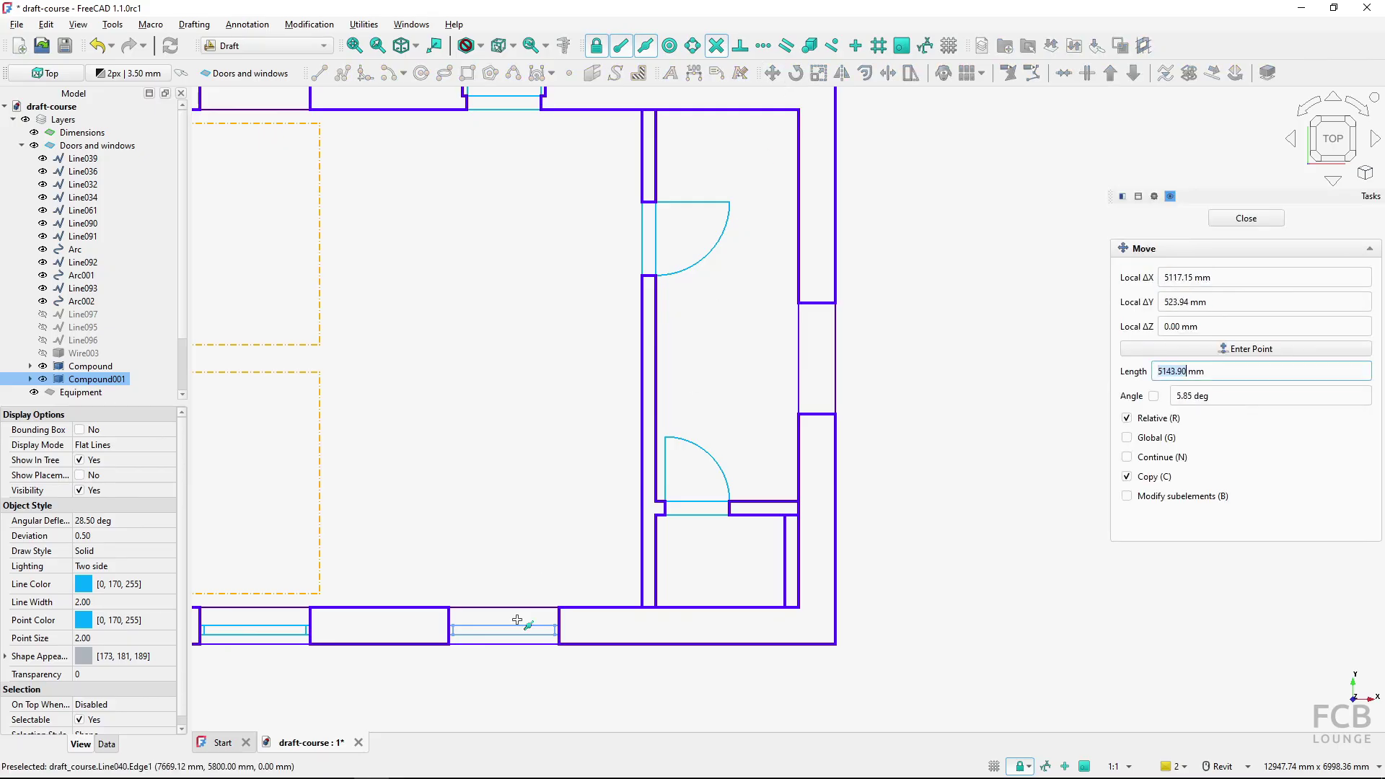
pyautogui.click(496, 633)
pyautogui.moveTo(799, 597); pyautogui.dragTo(584, 607, button='middle')
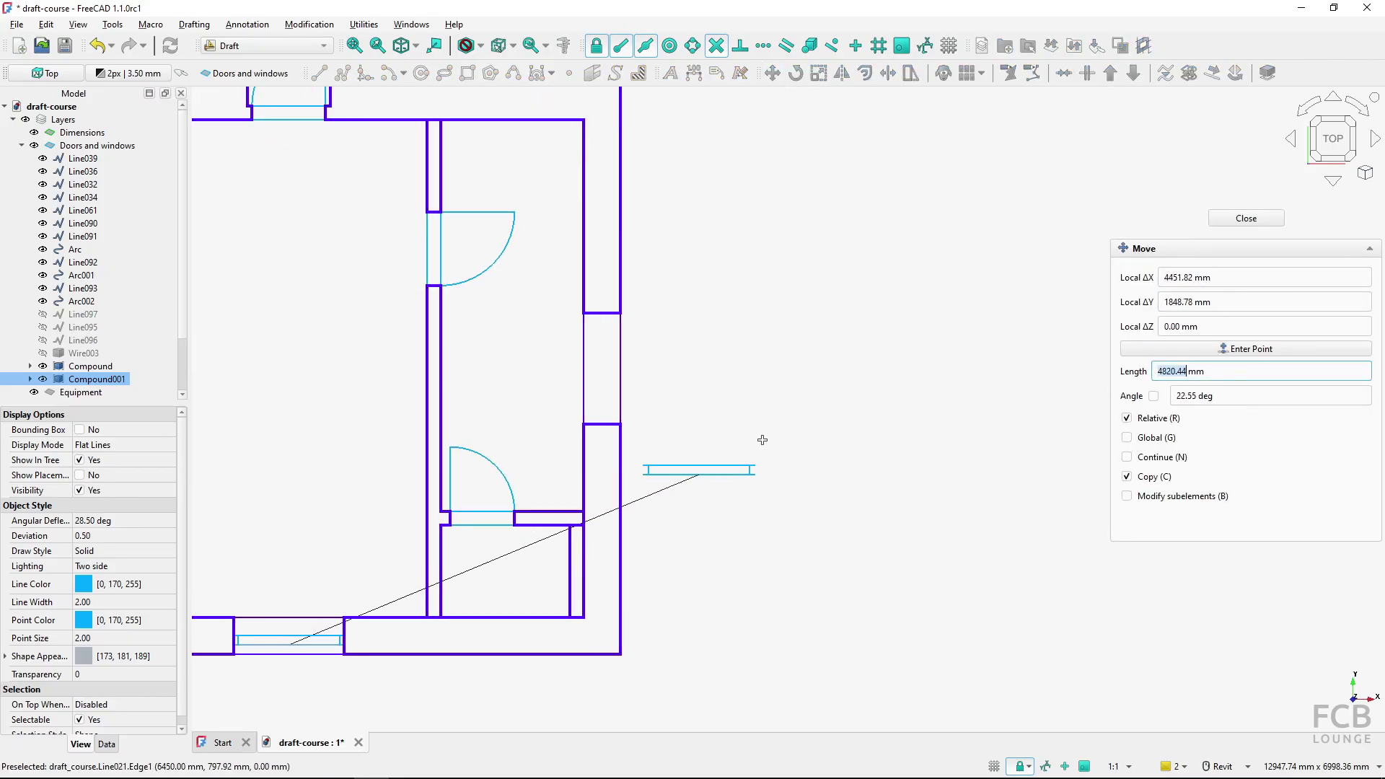
pyautogui.click(781, 405)
pyautogui.click(765, 479)
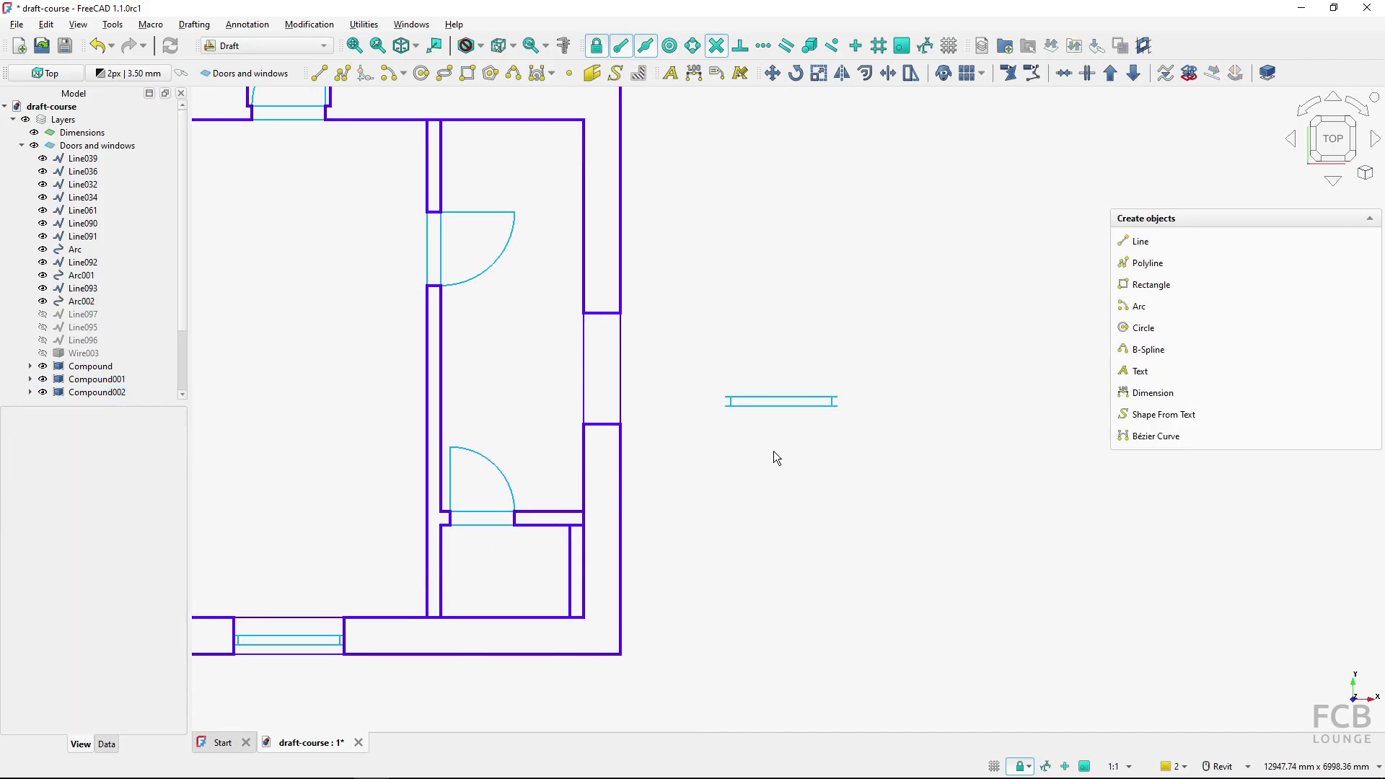
# Rotate the loose window copy 90° counterclockwise about its lower-left endpoint, with the Copy option off.
pyautogui.click(777, 405)
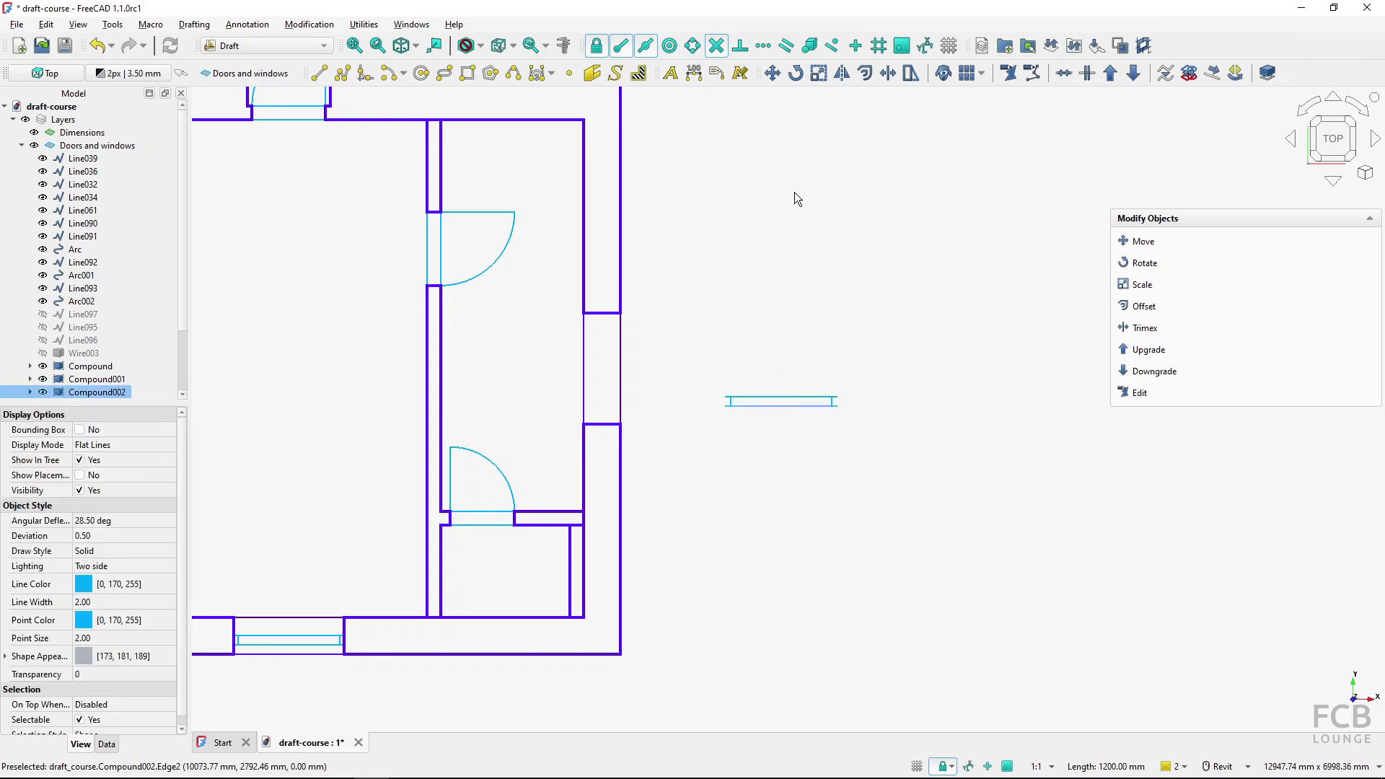
pyautogui.click(794, 75)
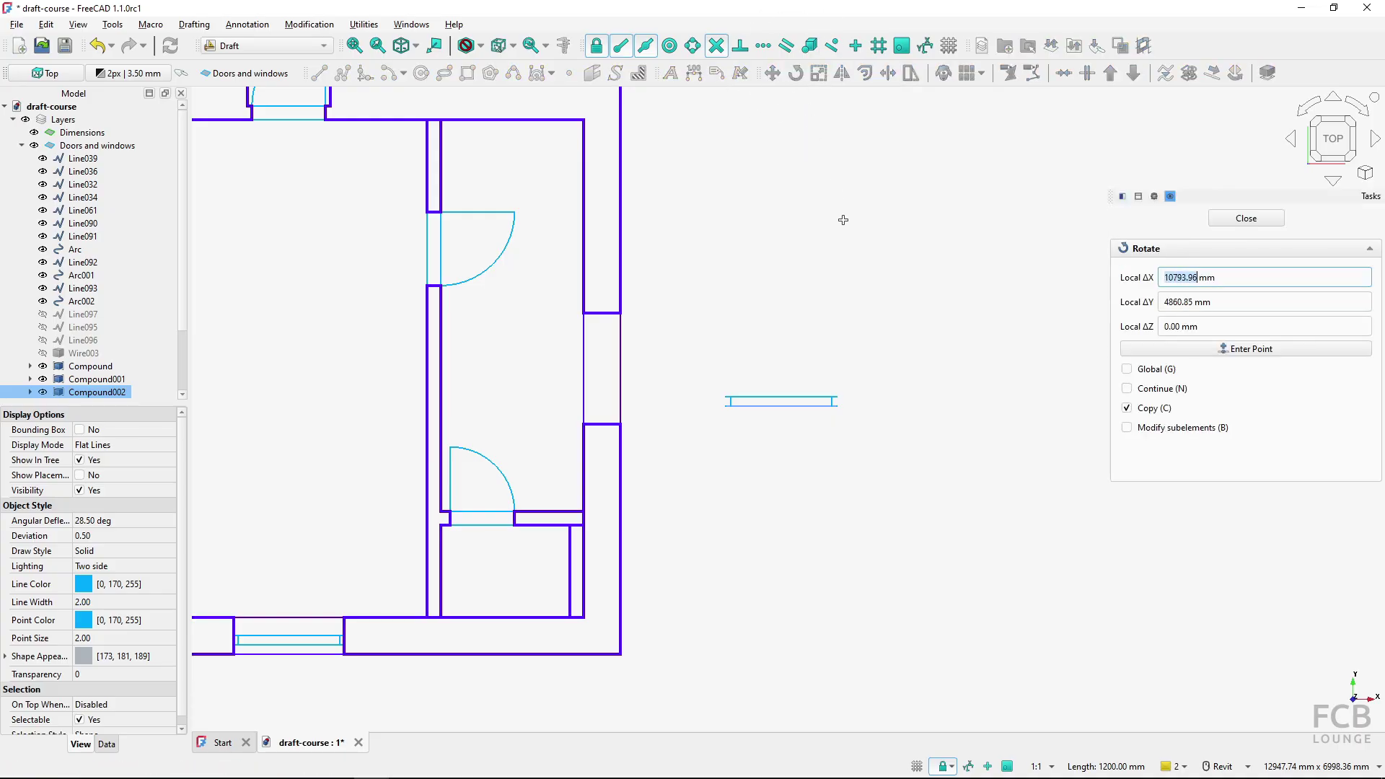
pyautogui.click(1128, 409)
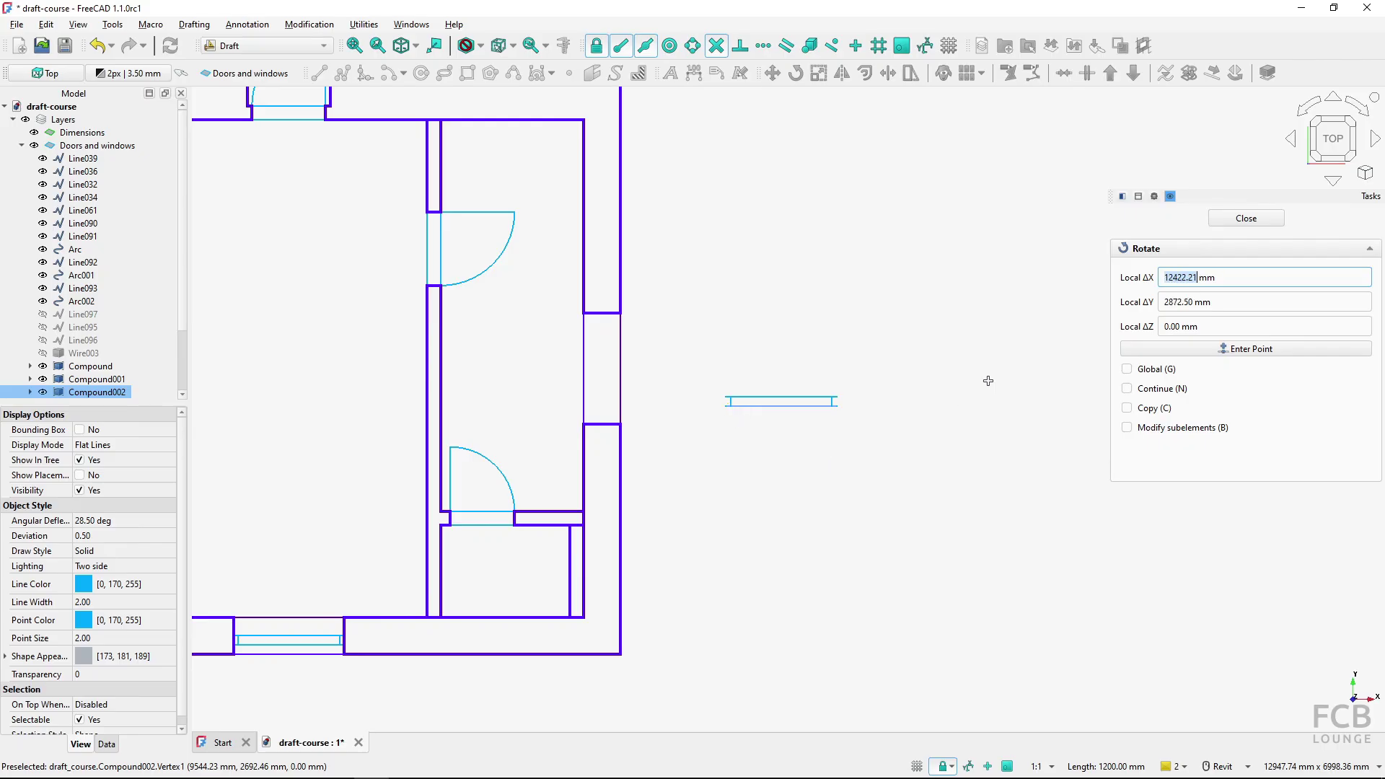
pyautogui.click(726, 405)
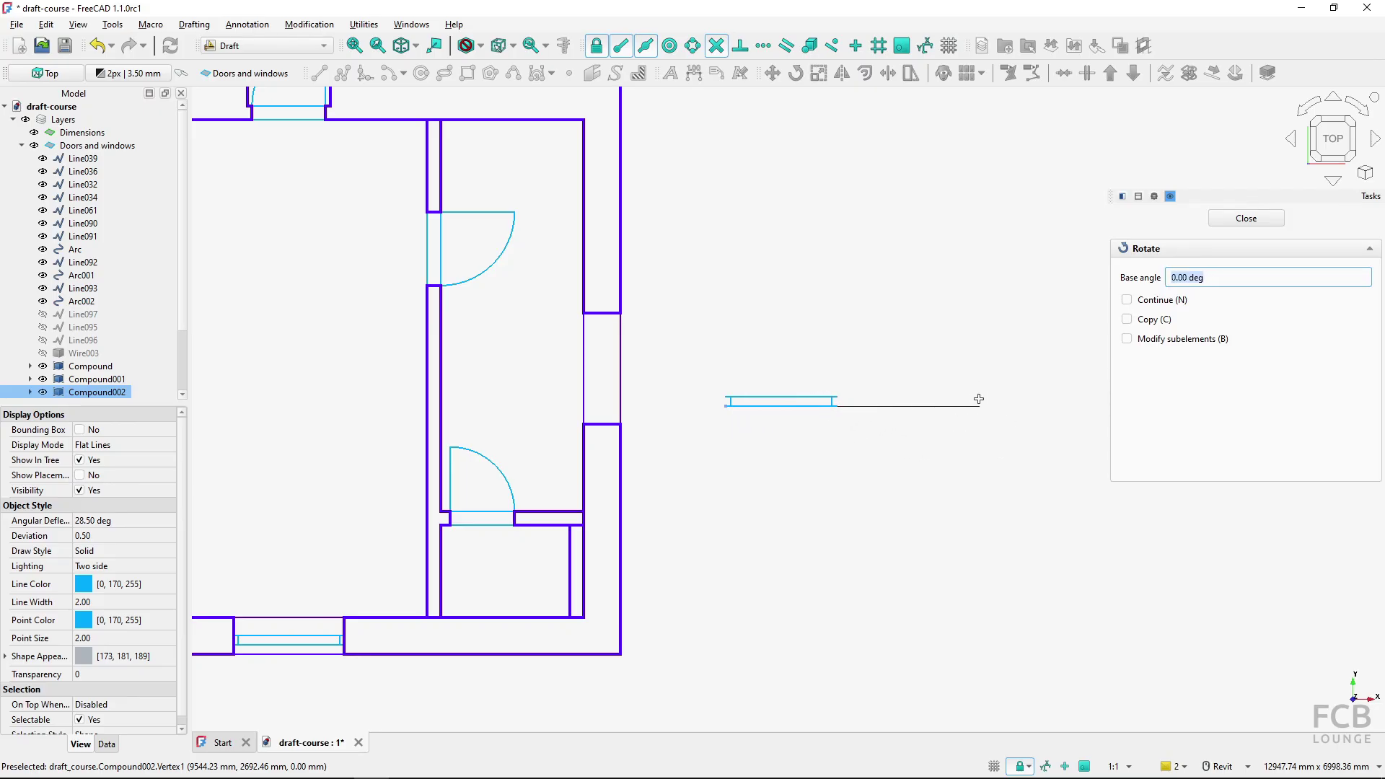
pyautogui.click(989, 408)
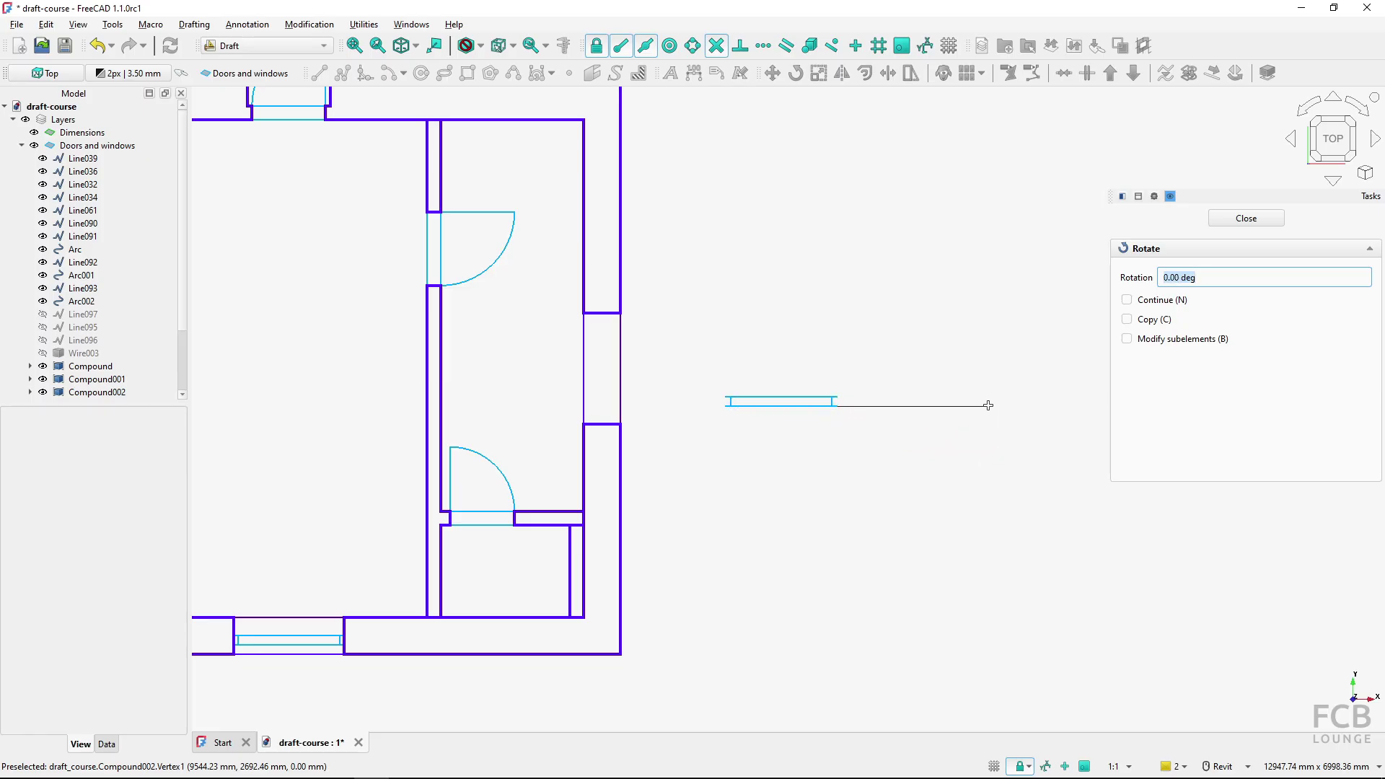
pyautogui.click(727, 225)
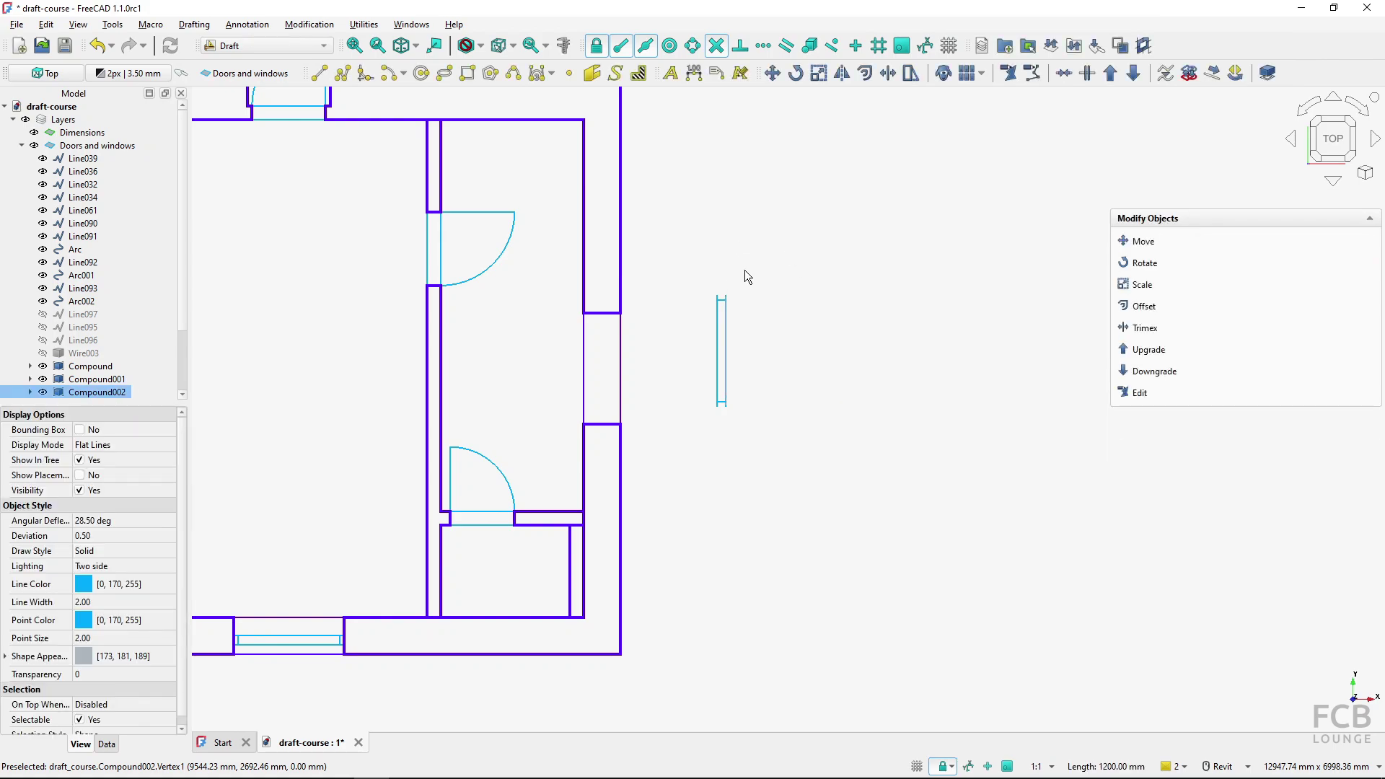
# Move the rotated window from its lower-right endpoint to the lower outer corner of the right wall's opening.
pyautogui.click(773, 73)
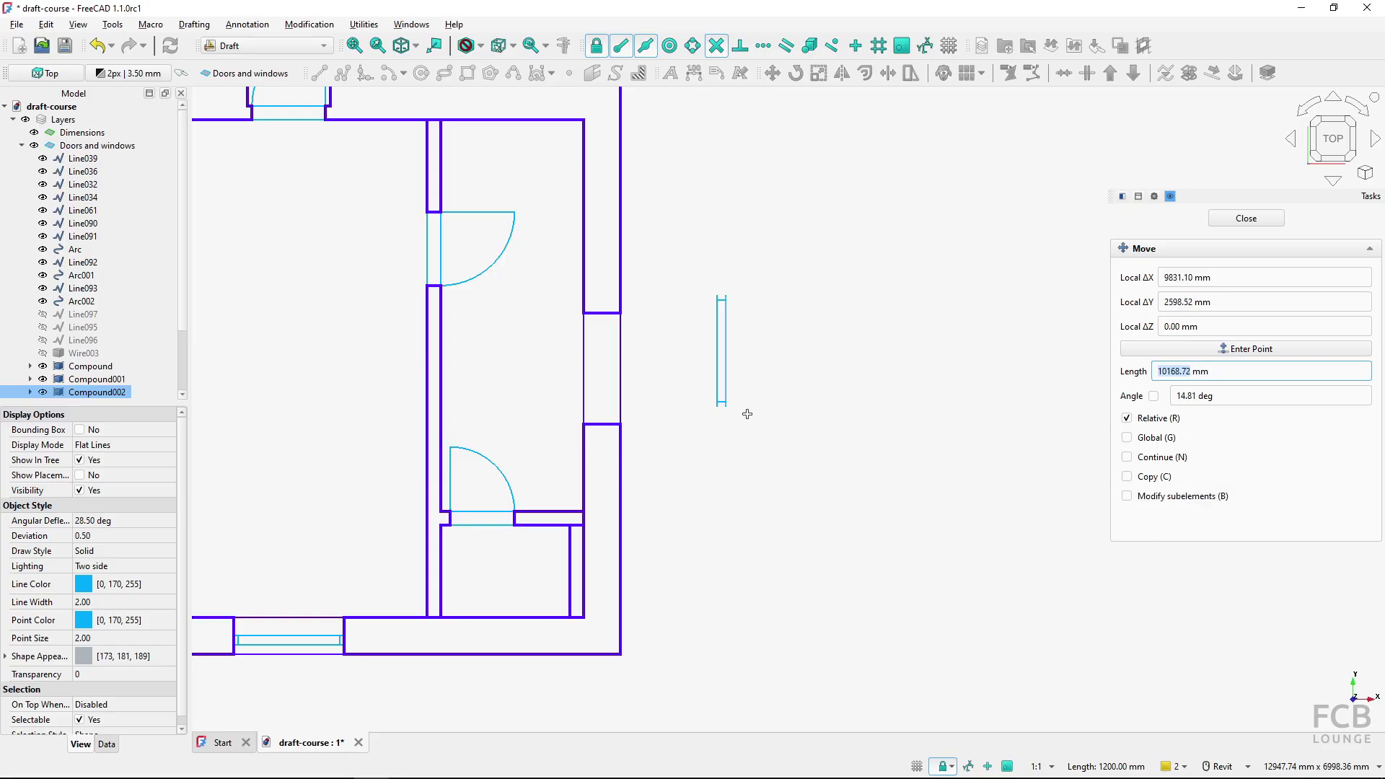
pyautogui.click(725, 407)
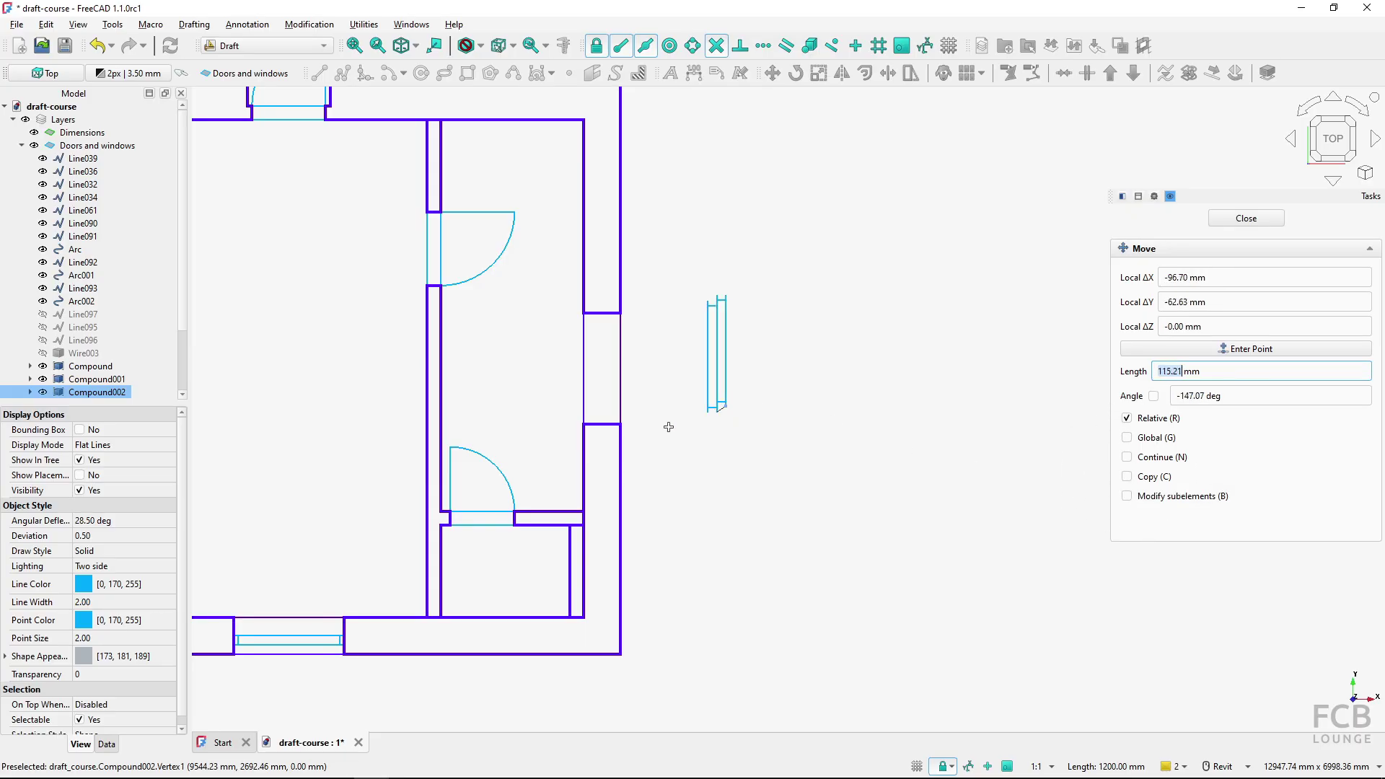
pyautogui.click(620, 427)
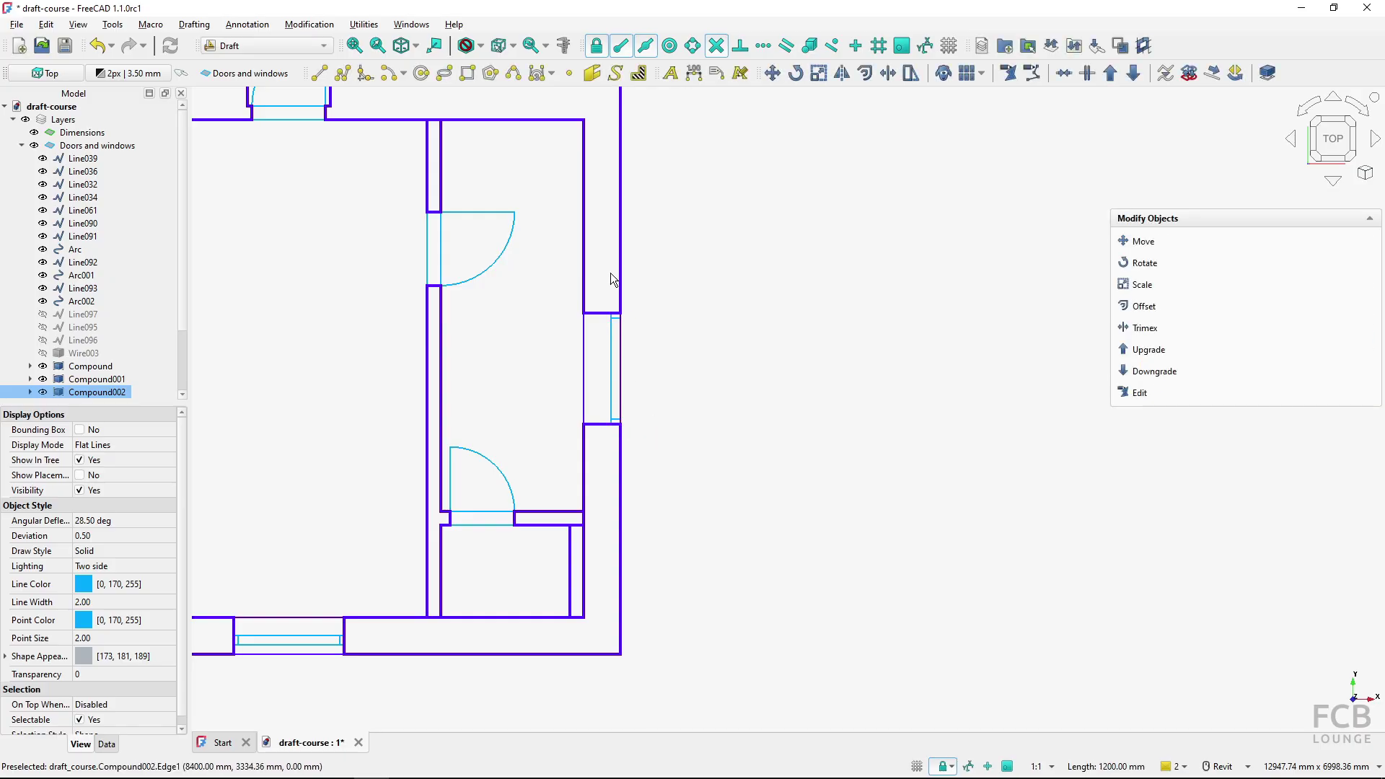
# Move the right wall's window horizontally inward from the outer wall face by 100 mm, its own thickness.
pyautogui.click(772, 73)
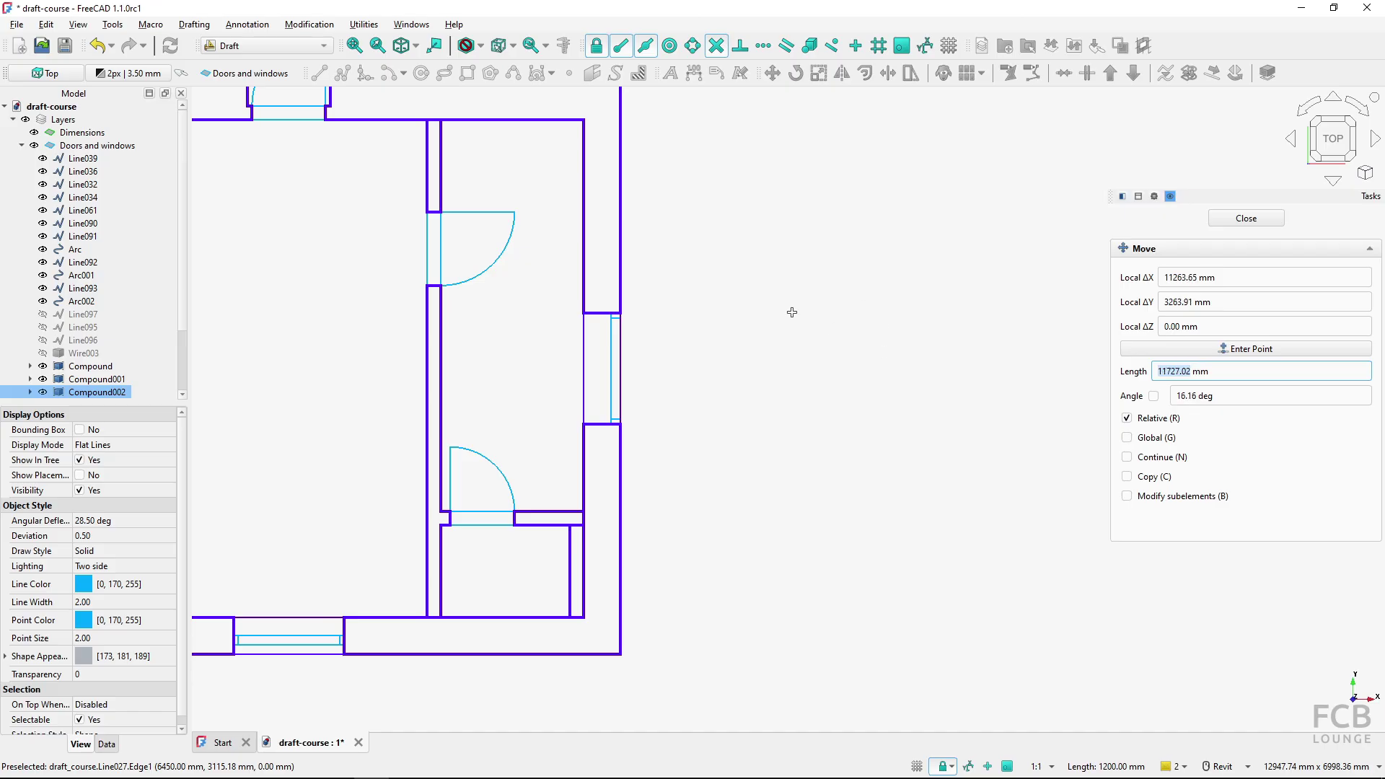
pyautogui.click(850, 346)
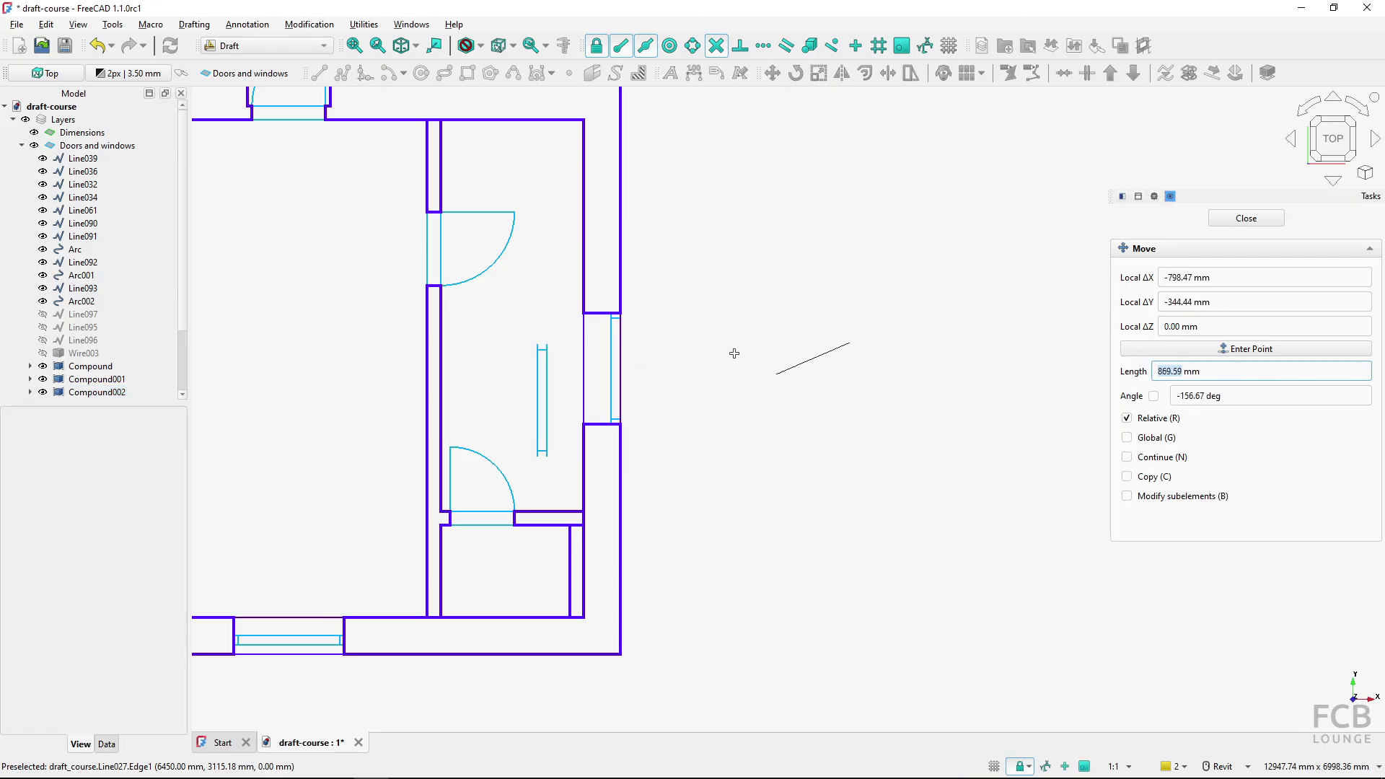
pyautogui.press('shift')
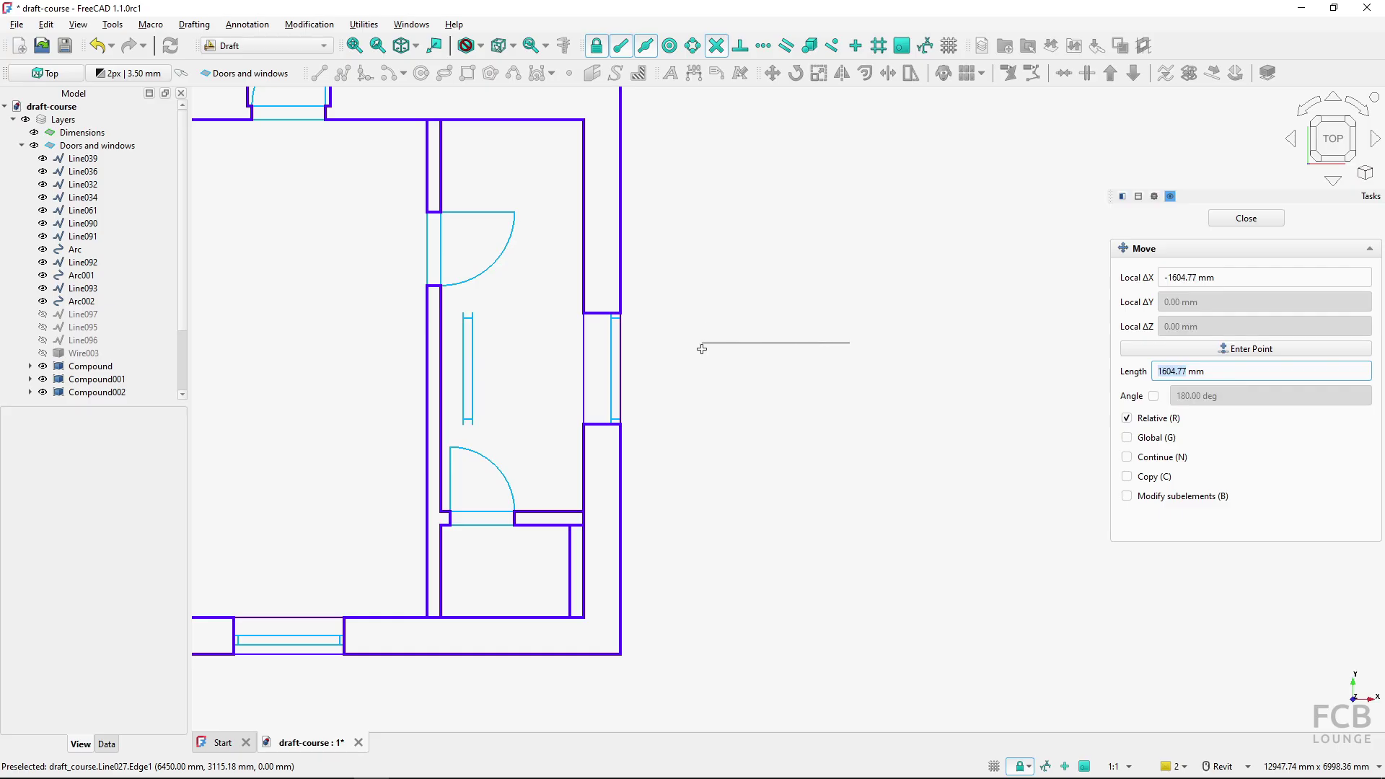
pyautogui.write('1200')
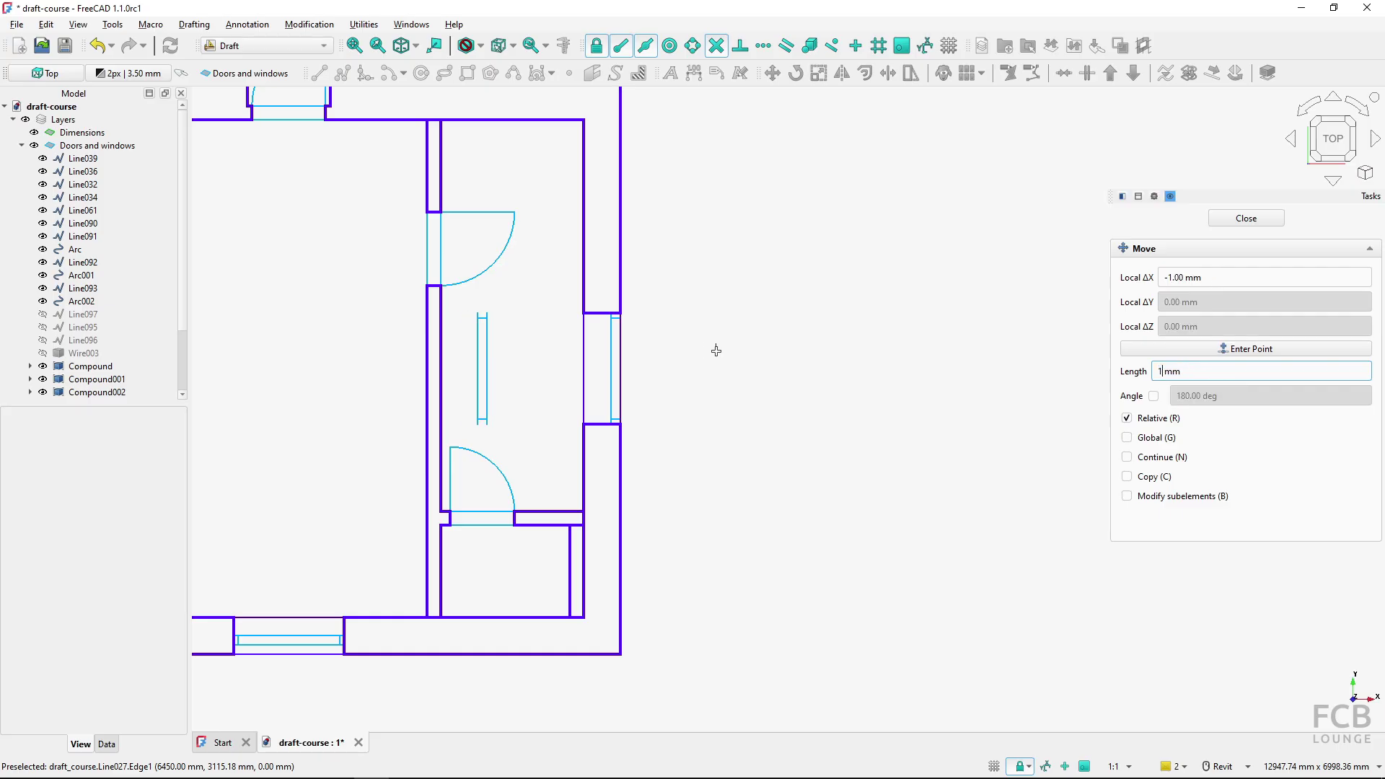
pyautogui.press('Return')
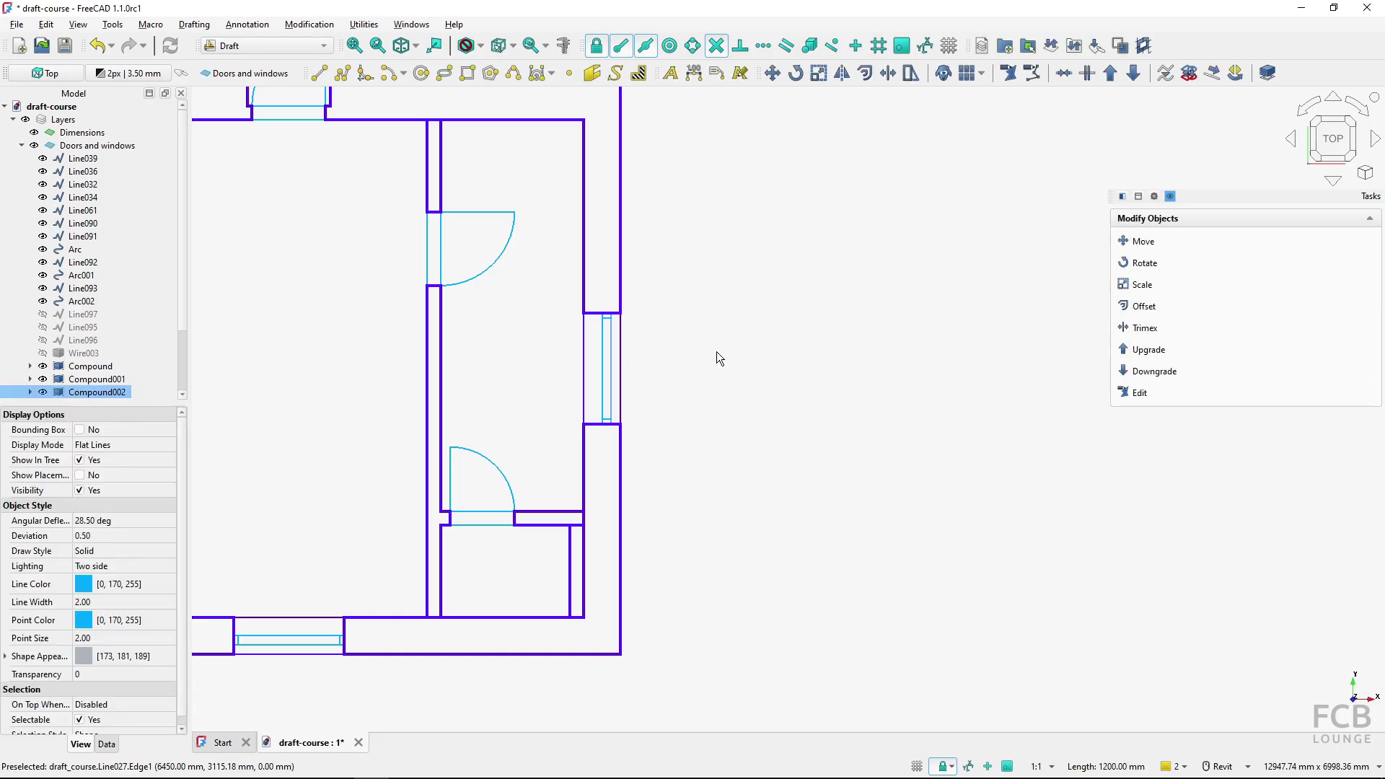
# Copy the bottom wall's second window to the empty area above the garage's top wall.
pyautogui.moveTo(713, 348); pyautogui.dragTo(949, 430, button='middle')
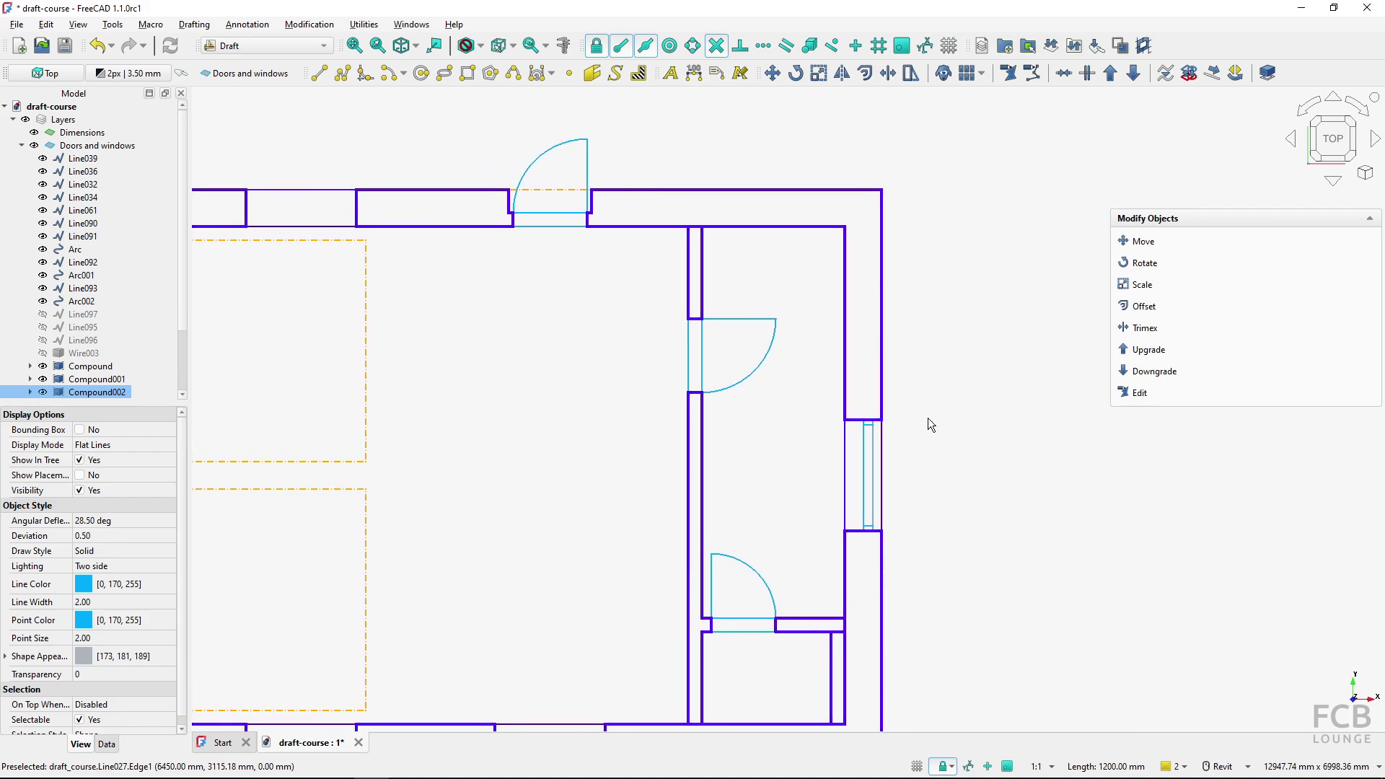
pyautogui.moveTo(318, 210); pyautogui.dragTo(717, 661, button='middle')
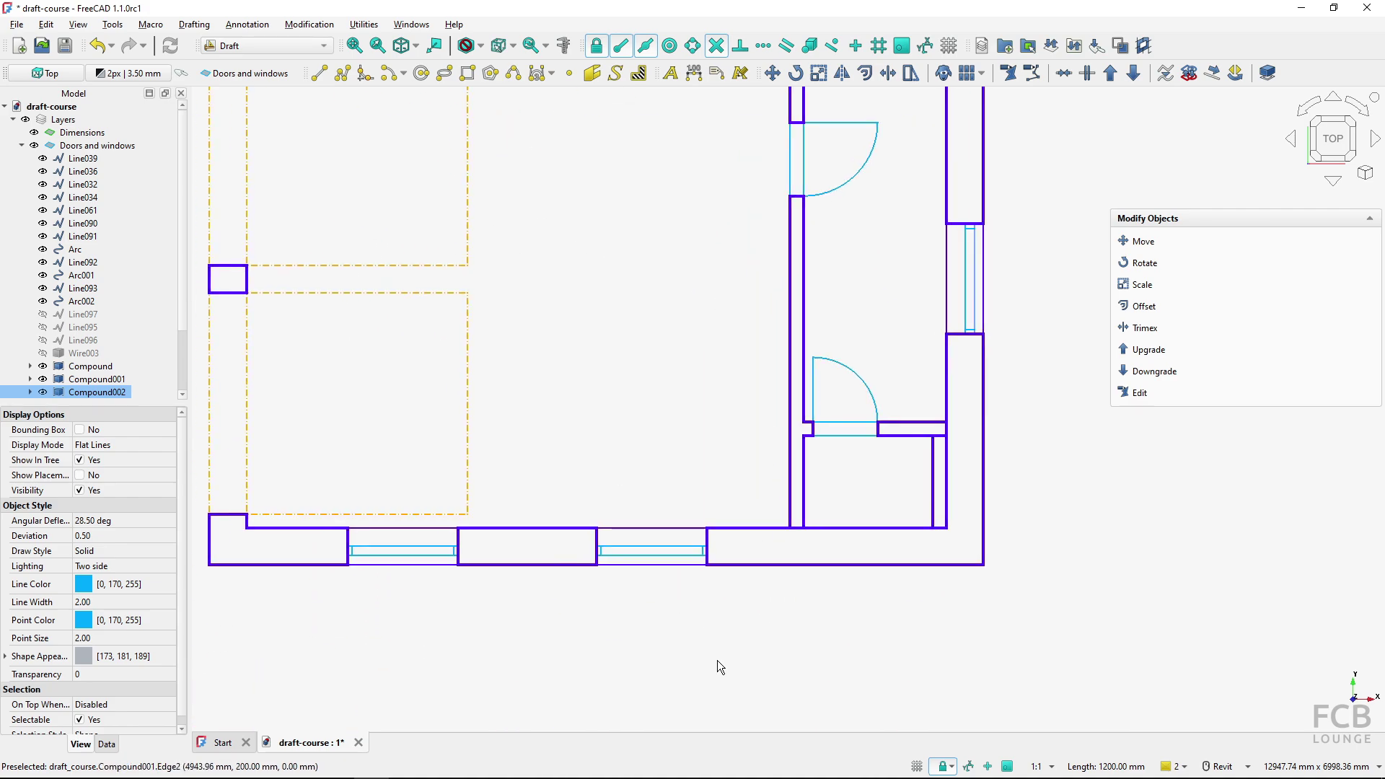
pyautogui.click(635, 557)
pyautogui.scroll(-1, 635, 555)
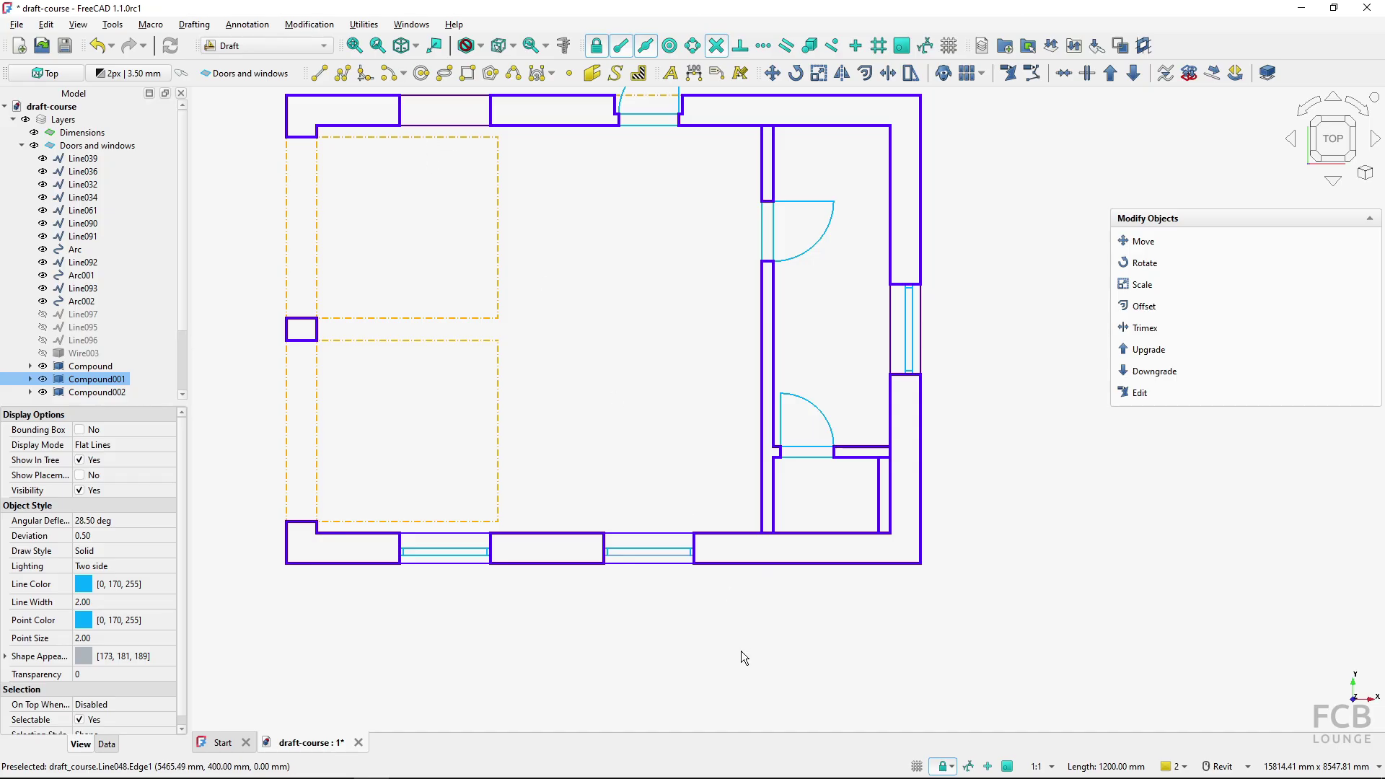
pyautogui.click(773, 74)
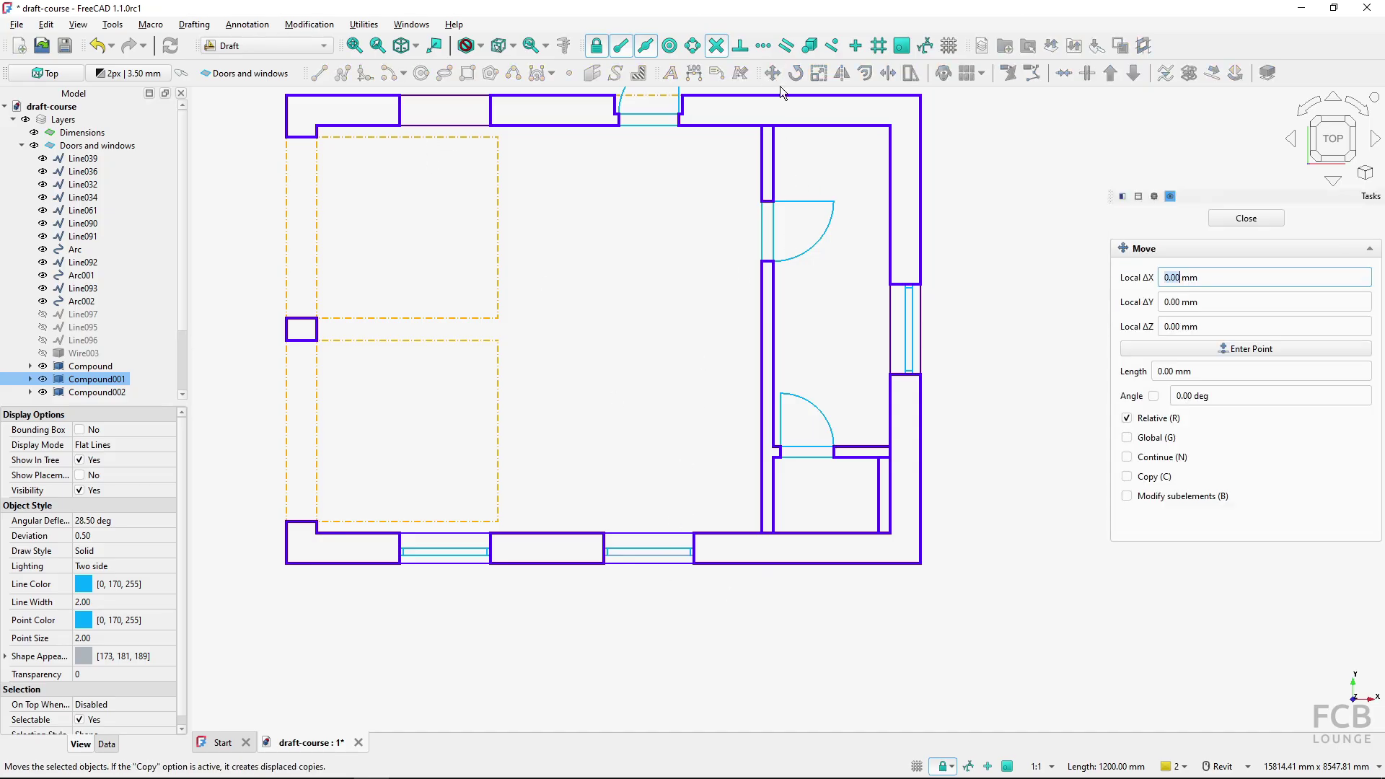
pyautogui.click(1127, 477)
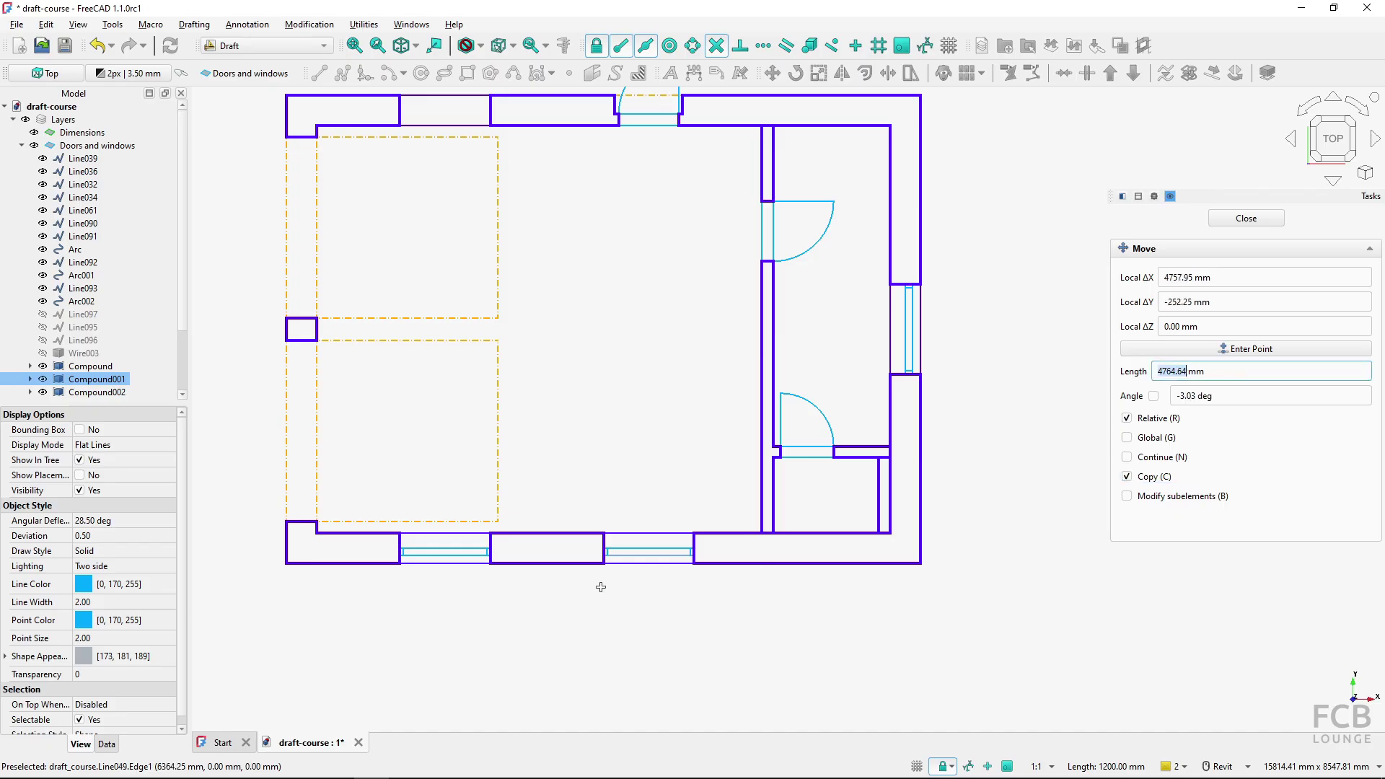
pyautogui.click(639, 552)
pyautogui.moveTo(580, 396); pyautogui.dragTo(656, 718, button='middle')
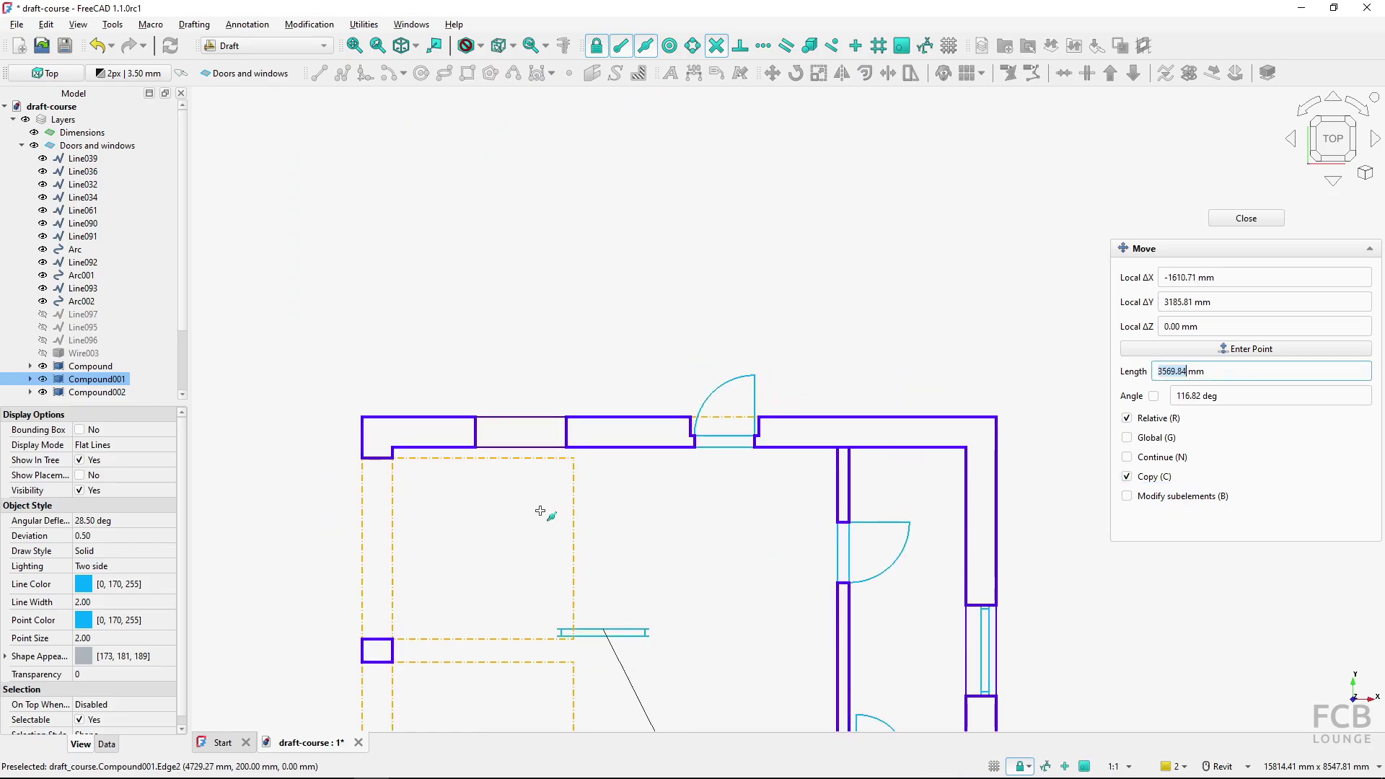
pyautogui.click(477, 350)
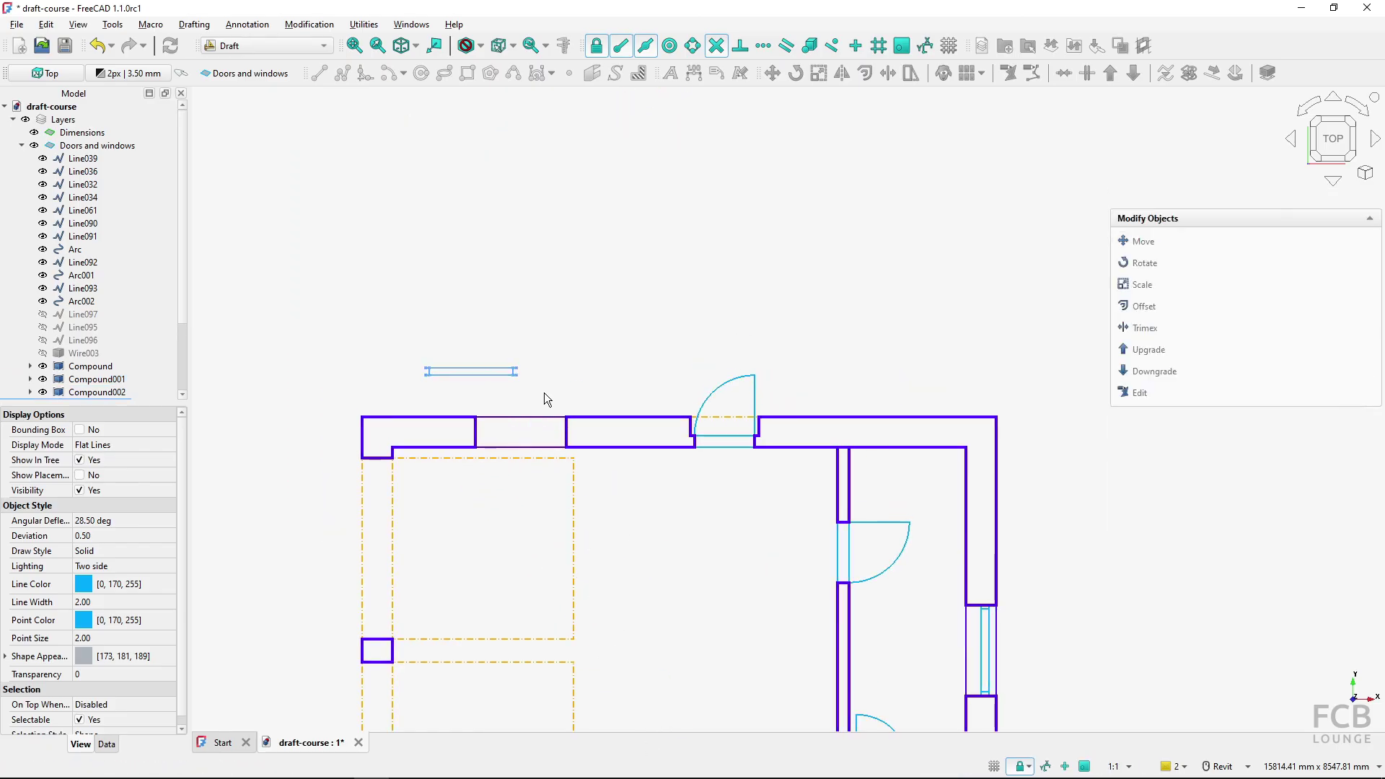
# Move the loose window copy from its upper-left endpoint to the upper-left outer corner of the top wall's opening, with the Copy option off.
pyautogui.click(772, 73)
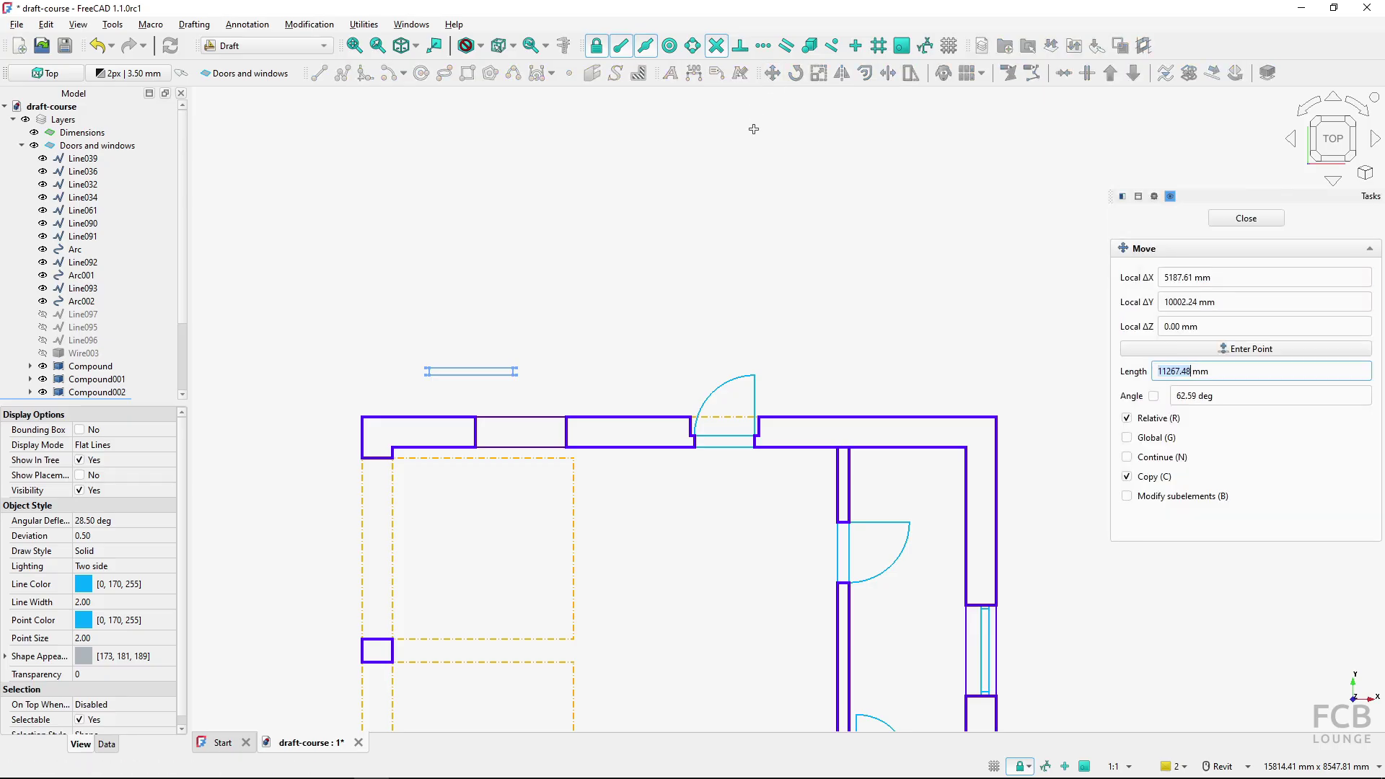
pyautogui.click(1127, 476)
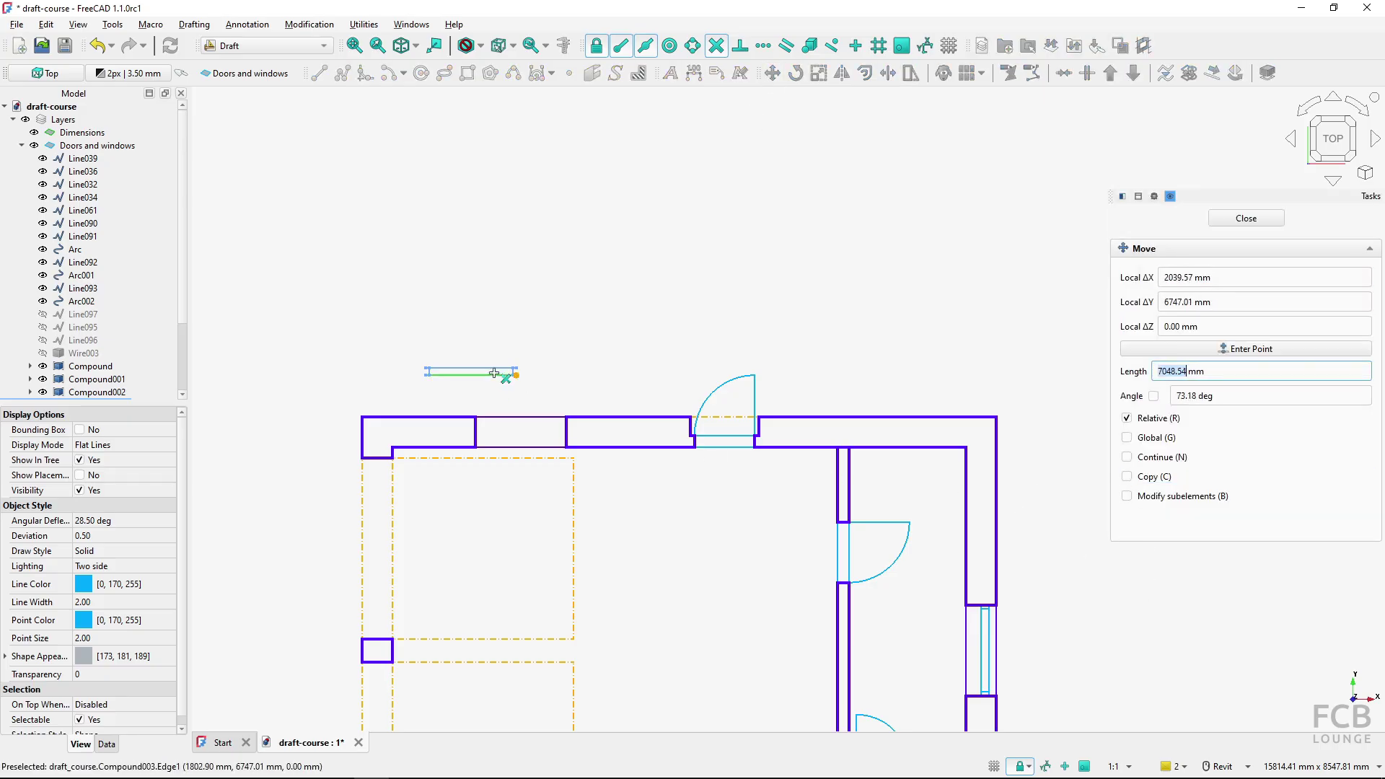
pyautogui.scroll(2, 493, 373)
pyautogui.scroll(3, 439, 376)
pyautogui.click(358, 352)
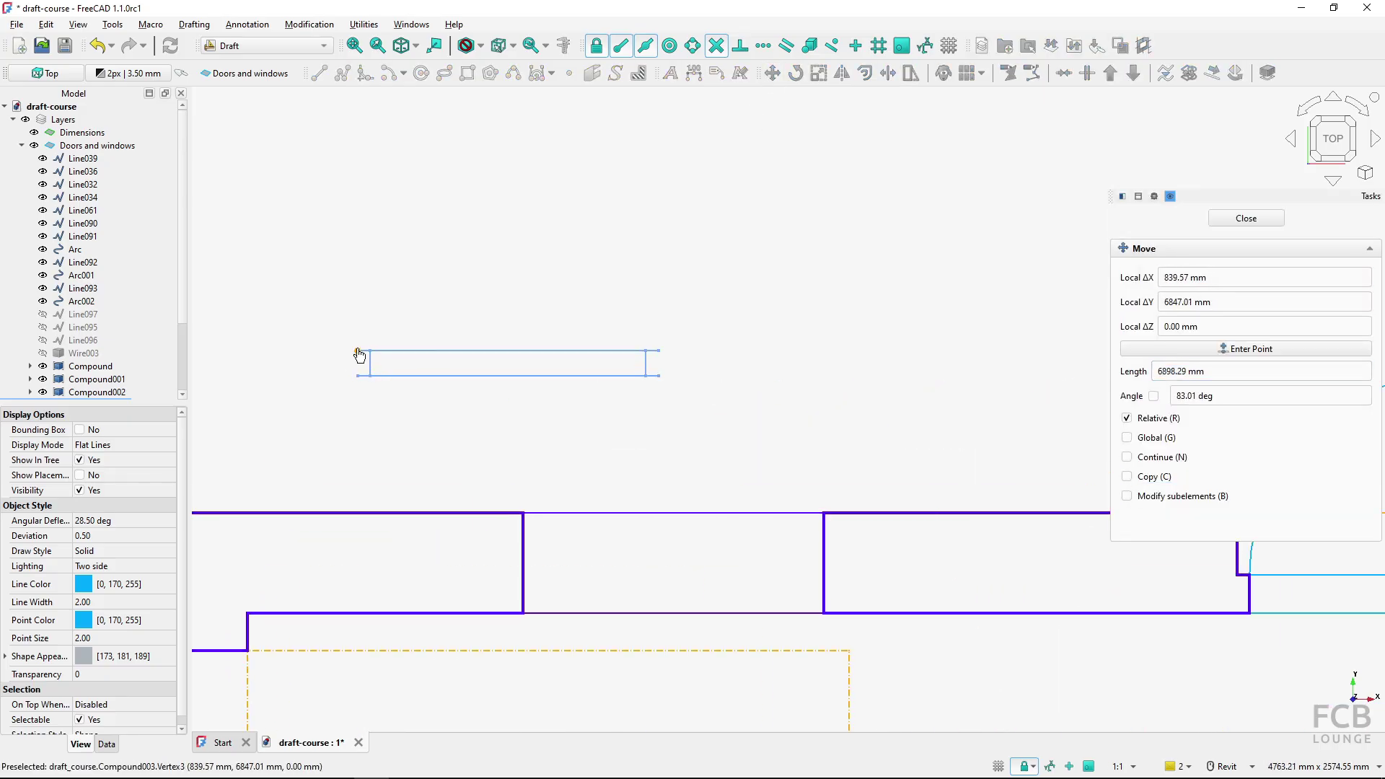
pyautogui.click(526, 512)
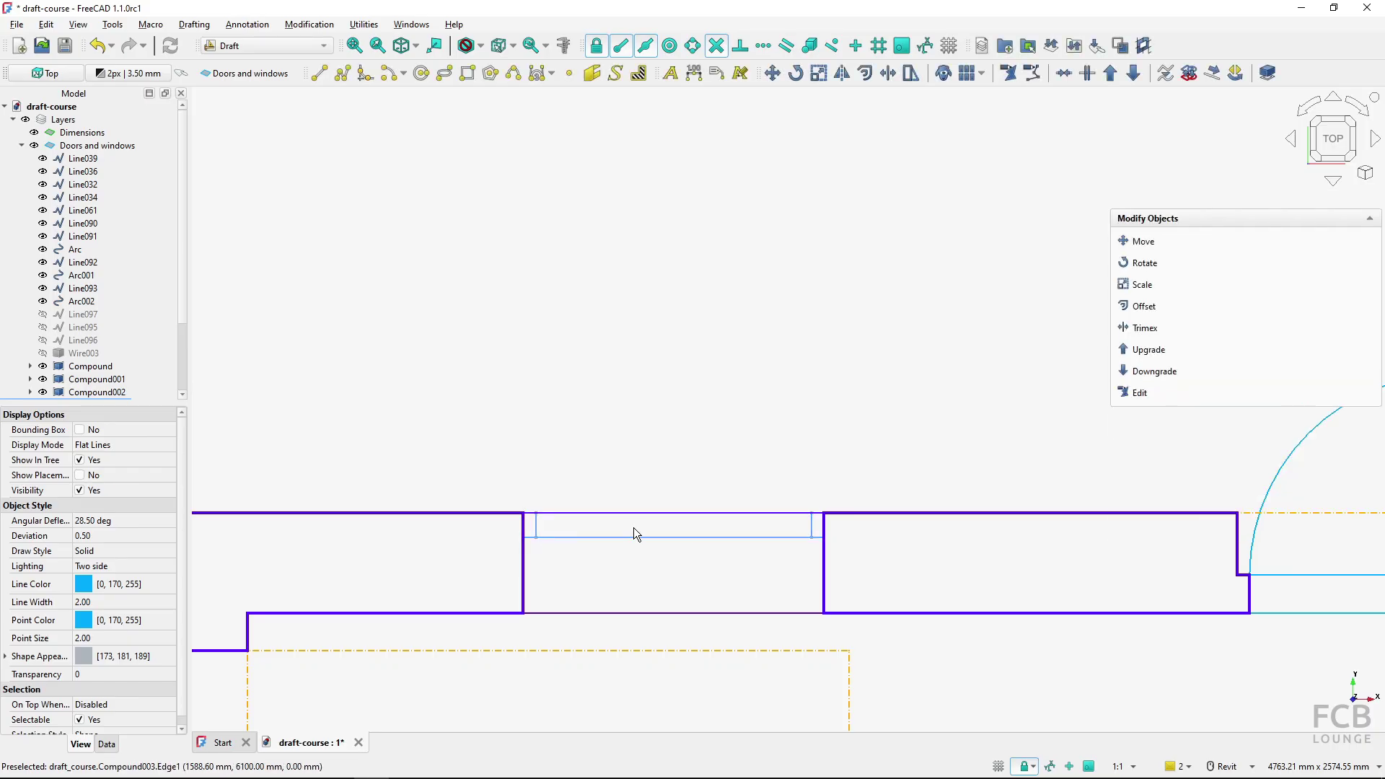
# Move the top wall's window vertically inward from the outer wall face by 100 mm.
pyautogui.click(772, 73)
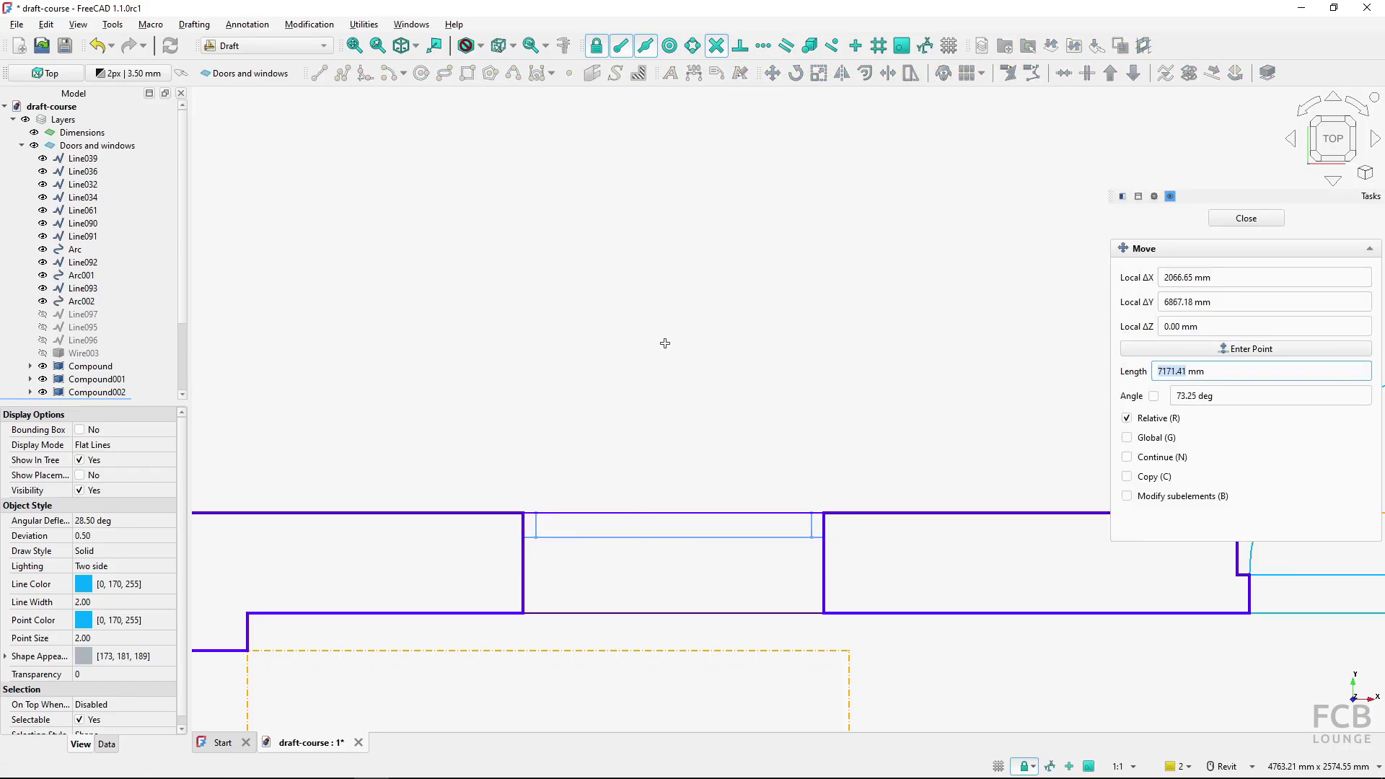
pyautogui.click(664, 343)
pyautogui.press('shift')
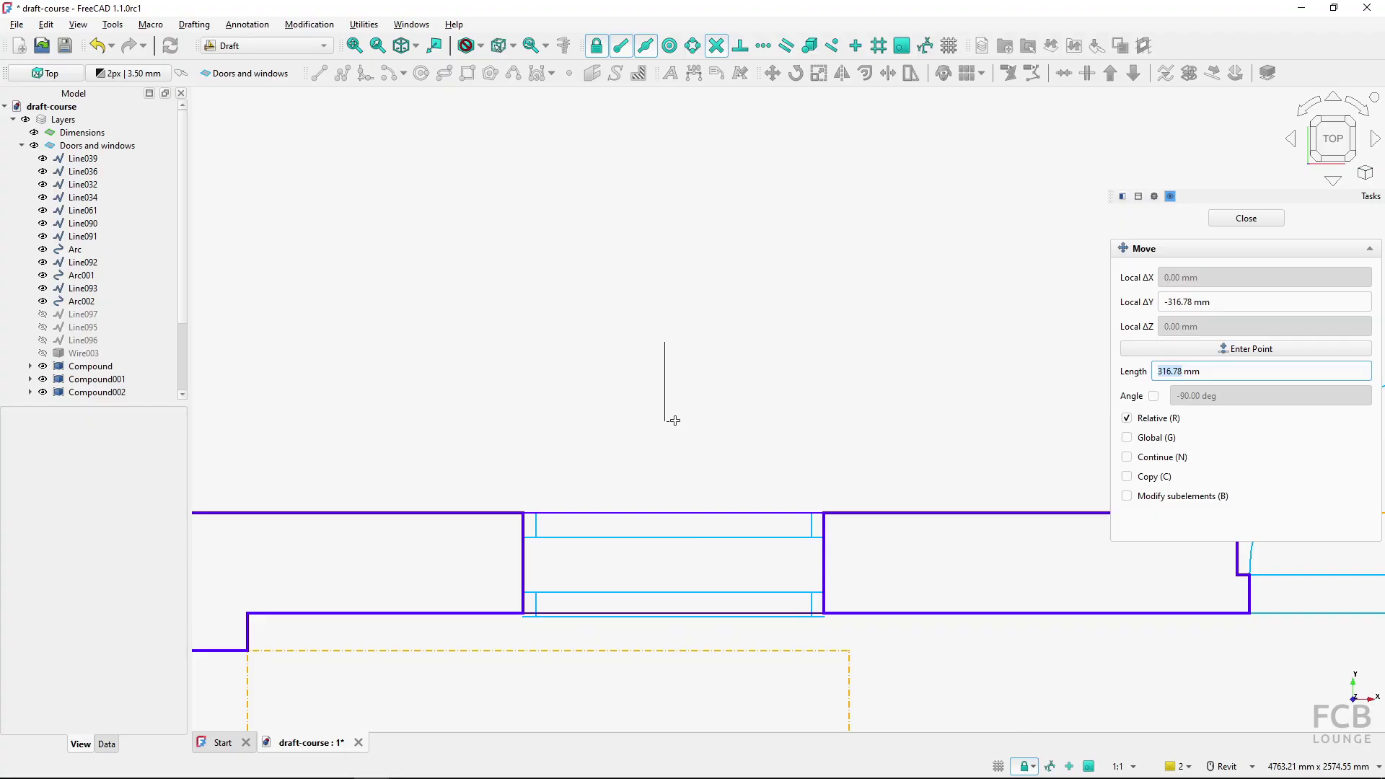
pyautogui.write('100')
pyautogui.press('Return')
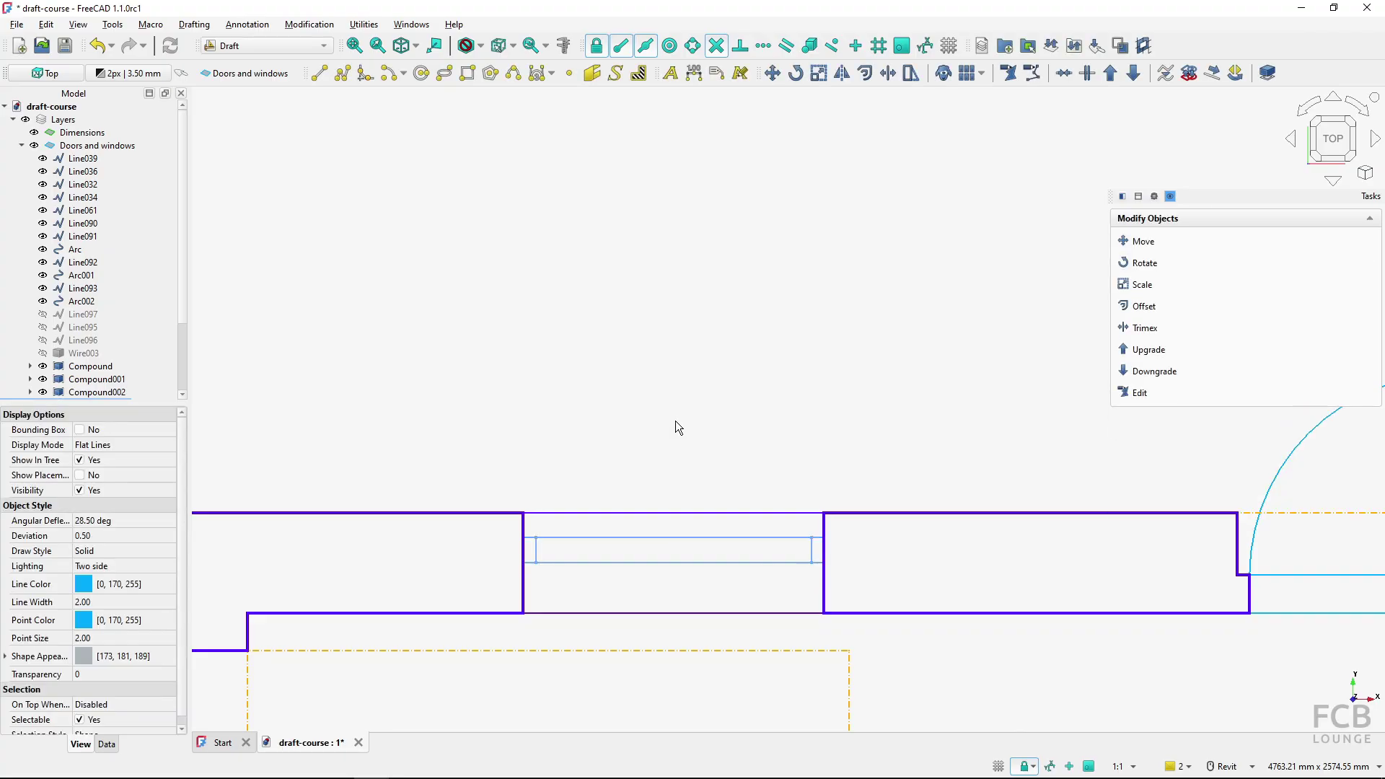
pyautogui.scroll(-5, 676, 421)
pyautogui.click(655, 413)
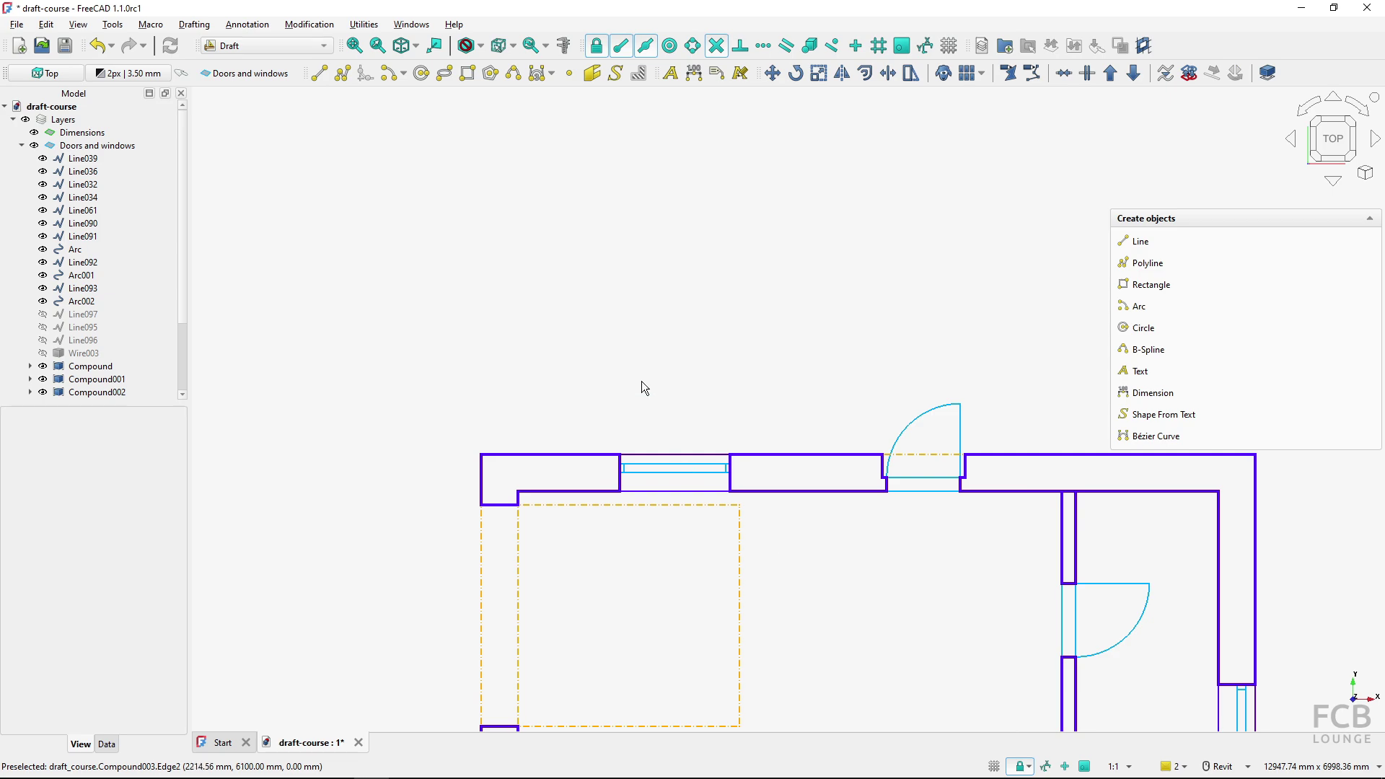
pyautogui.scroll(1, 721, 525)
pyautogui.moveTo(721, 525); pyautogui.dragTo(538, 296, button='middle')
pyautogui.scroll(-1, 547, 326)
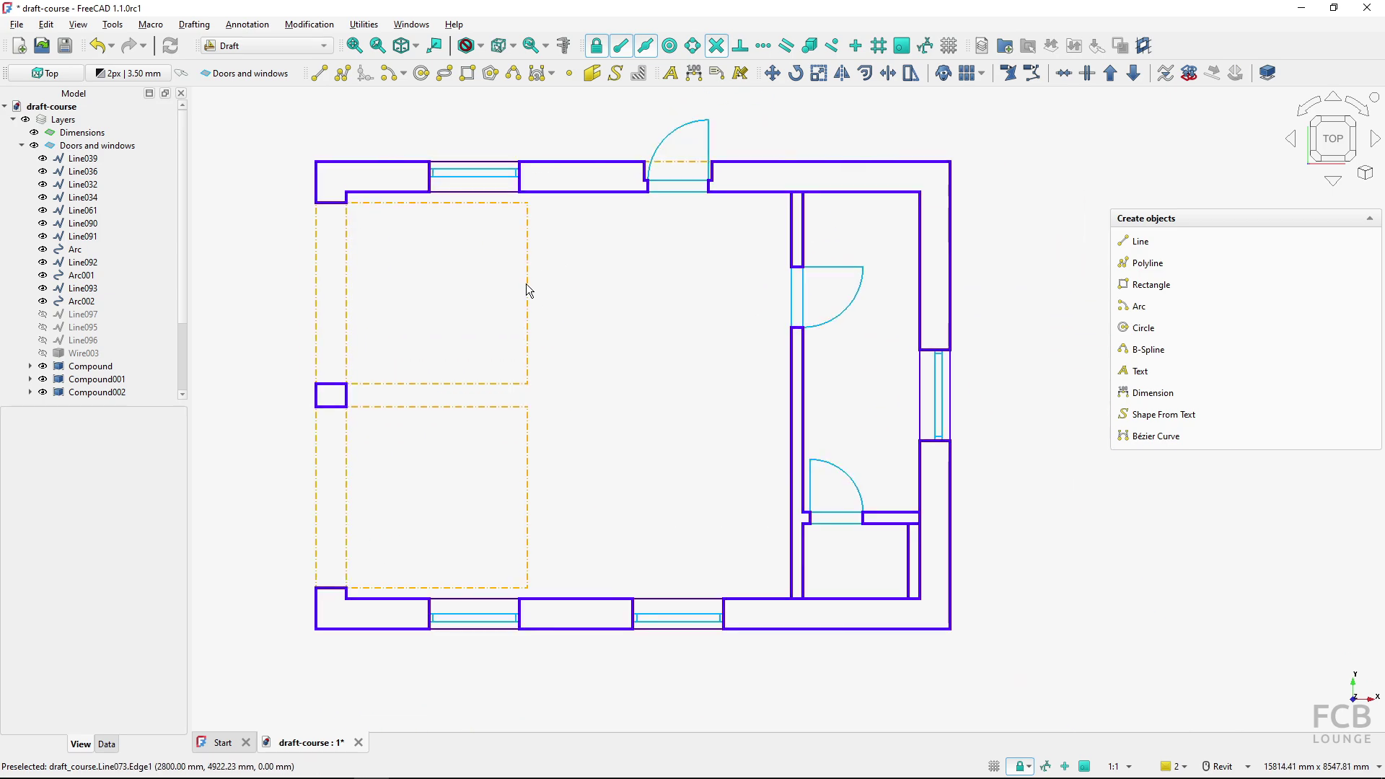
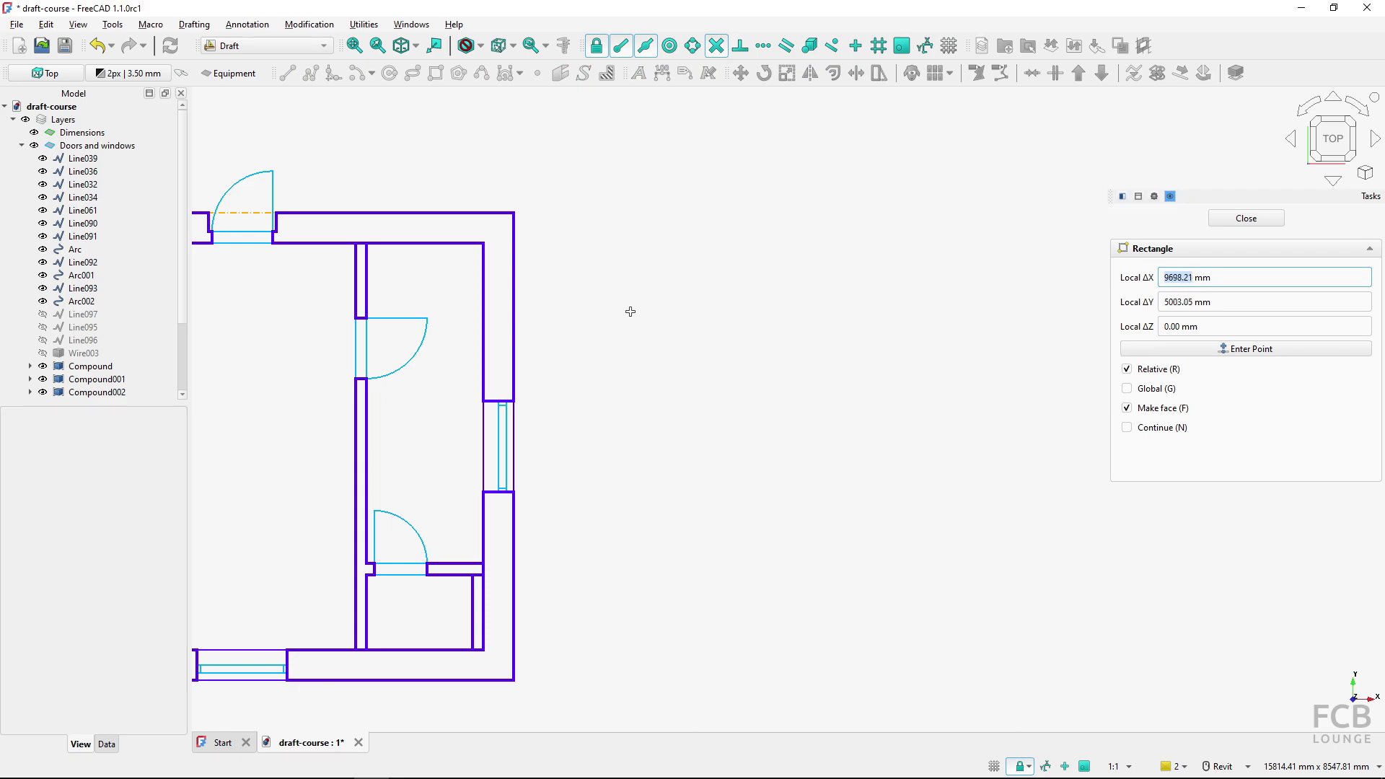
# Draw a 1550 by 600 mm rectangle without a face in the empty area outside the garage's right wall.
pyautogui.click(1153, 418)
pyautogui.click(602, 280)
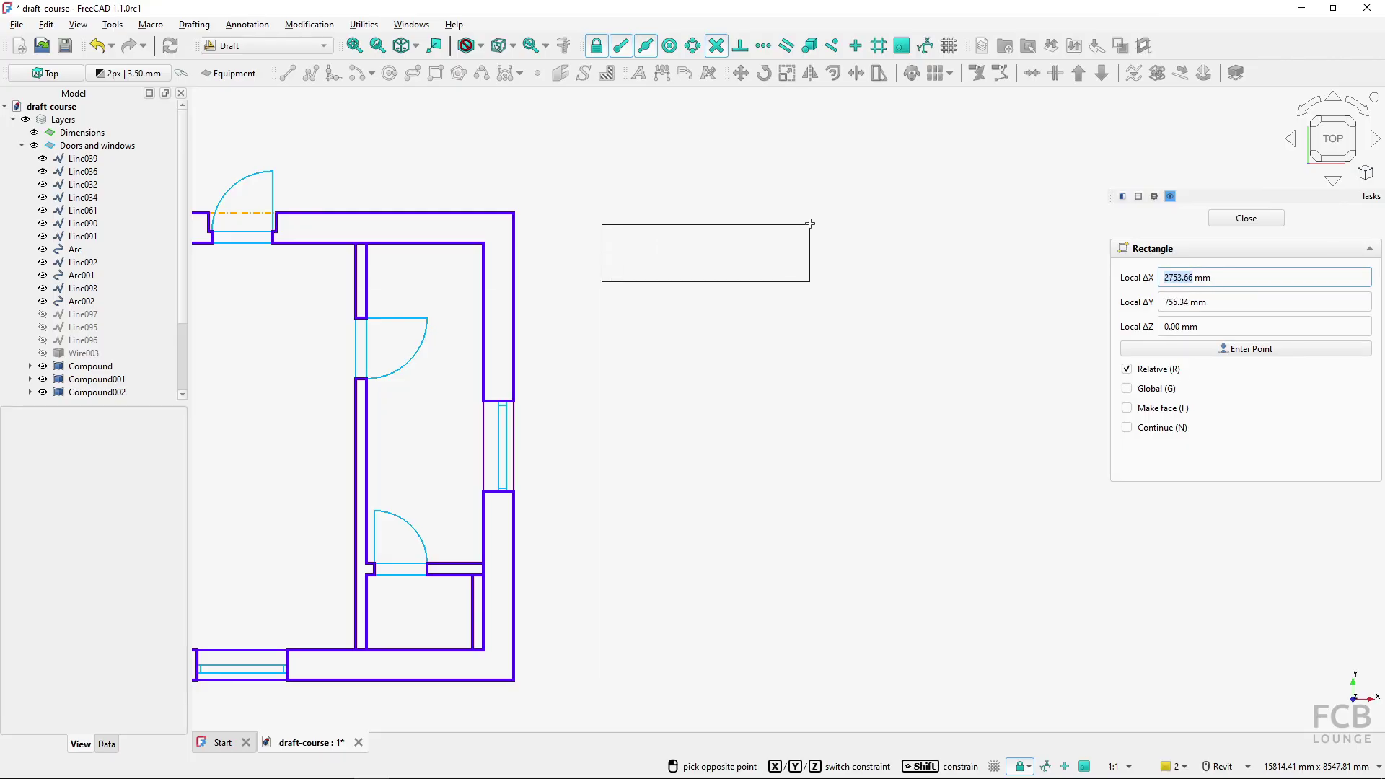
pyautogui.write('1550')
pyautogui.press('Tab')
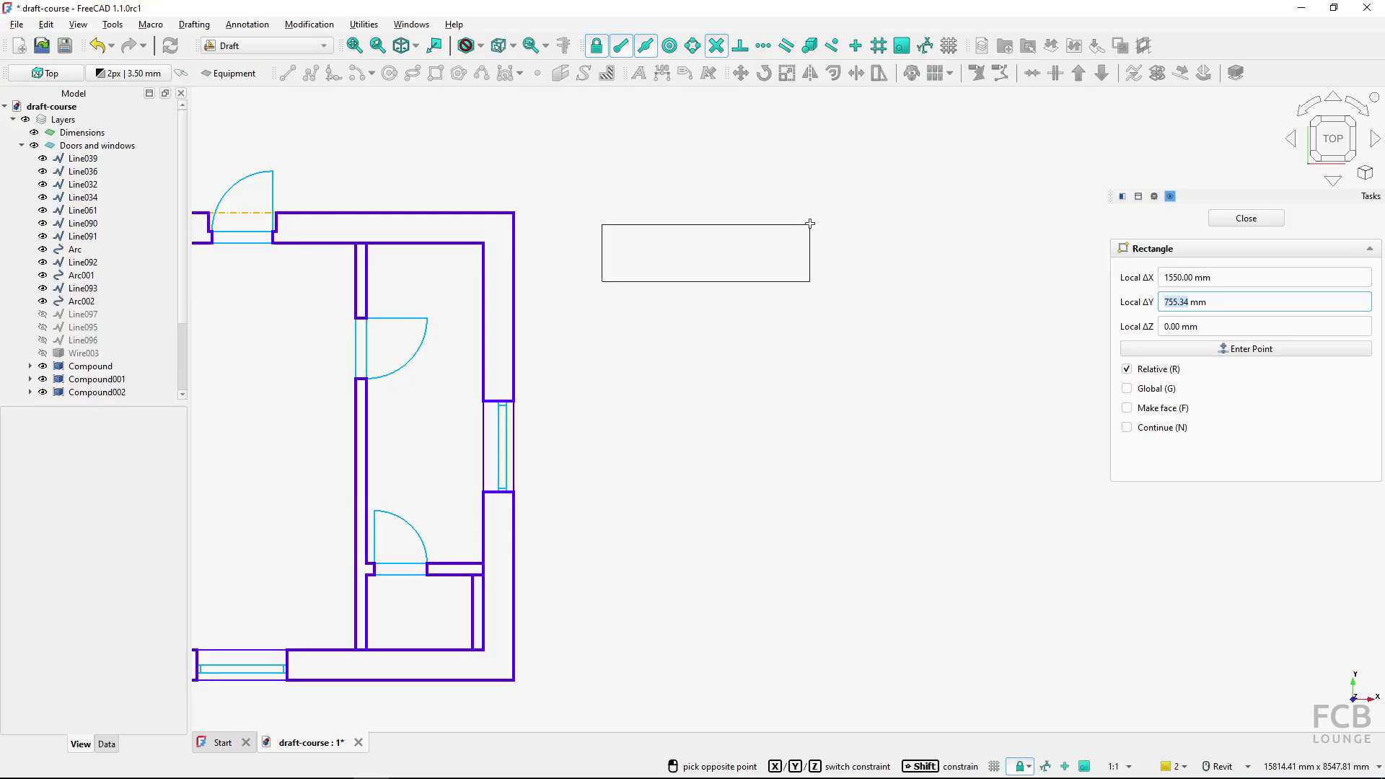
pyautogui.write('600')
pyautogui.press('Tab')
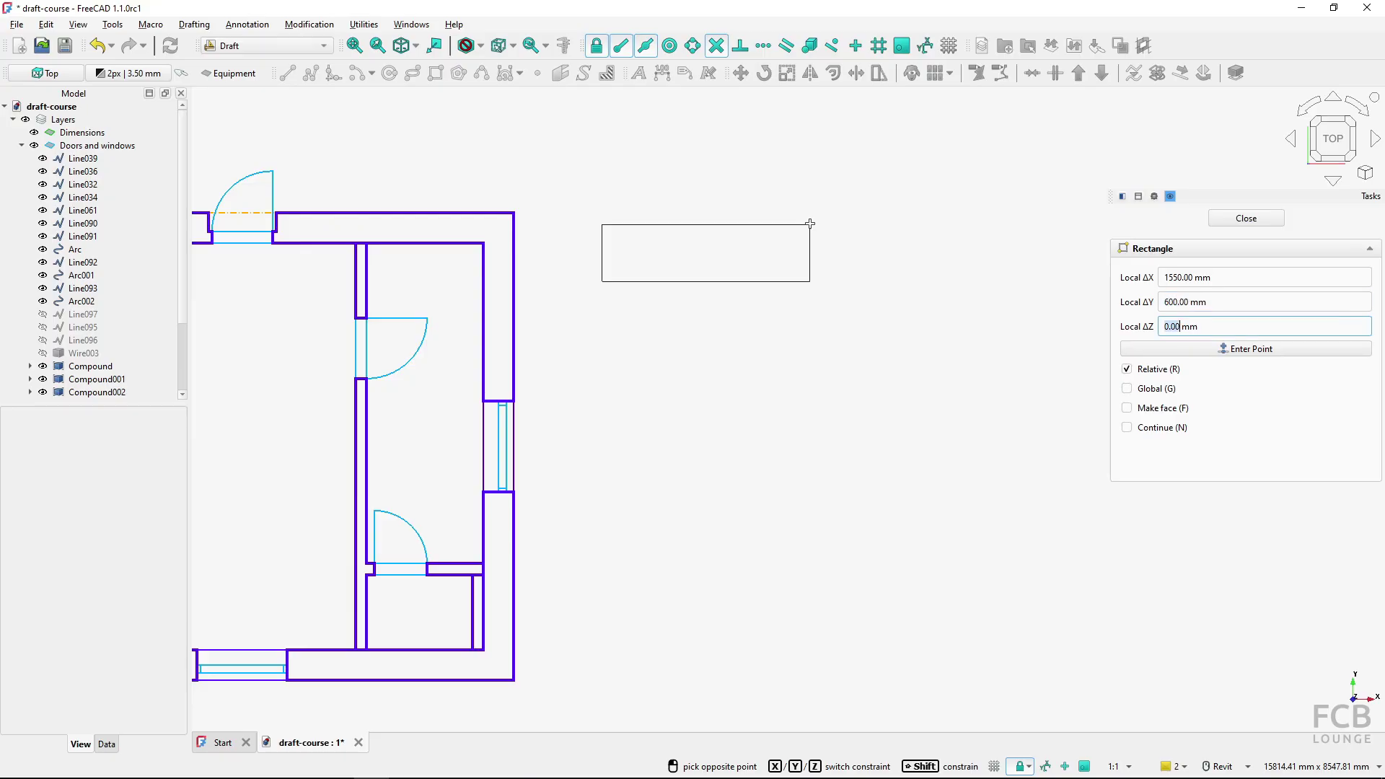
pyautogui.press('Return')
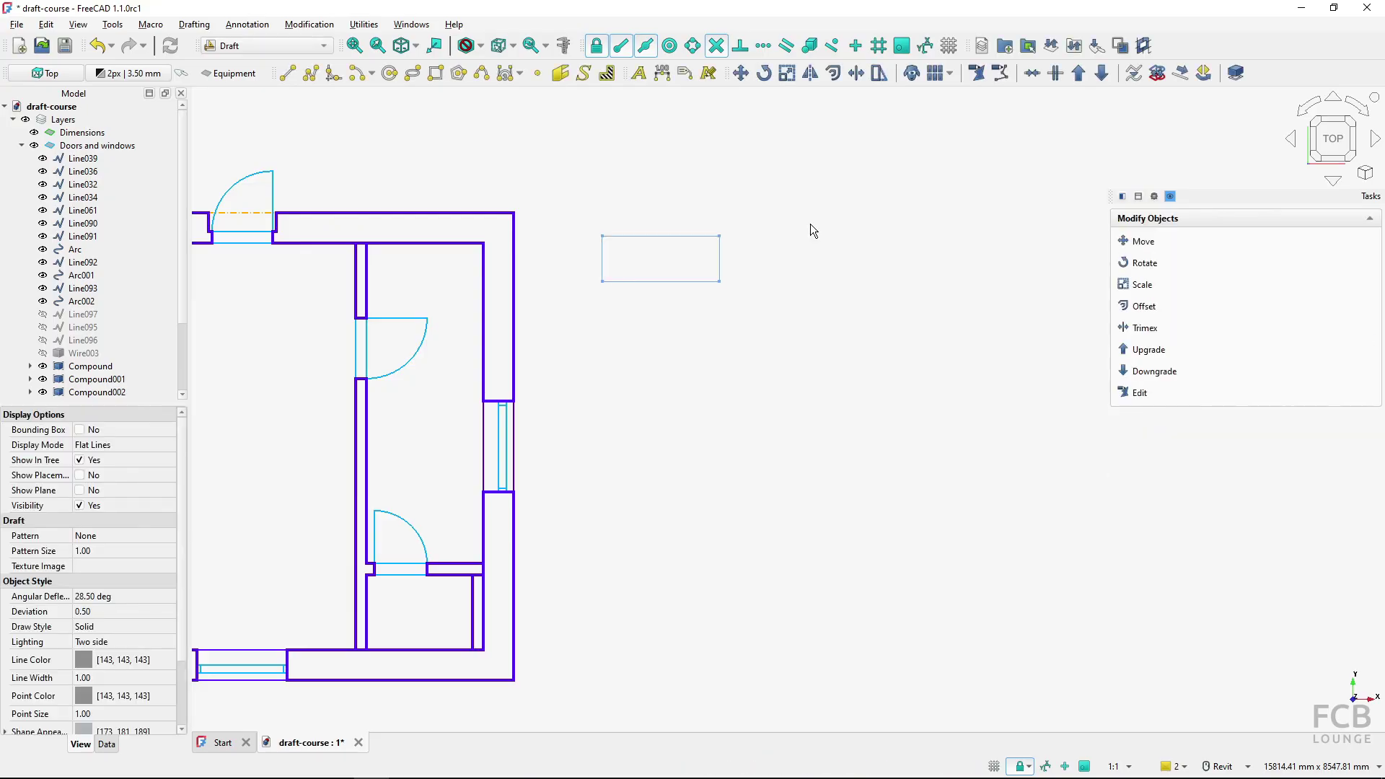
pyautogui.click(578, 228)
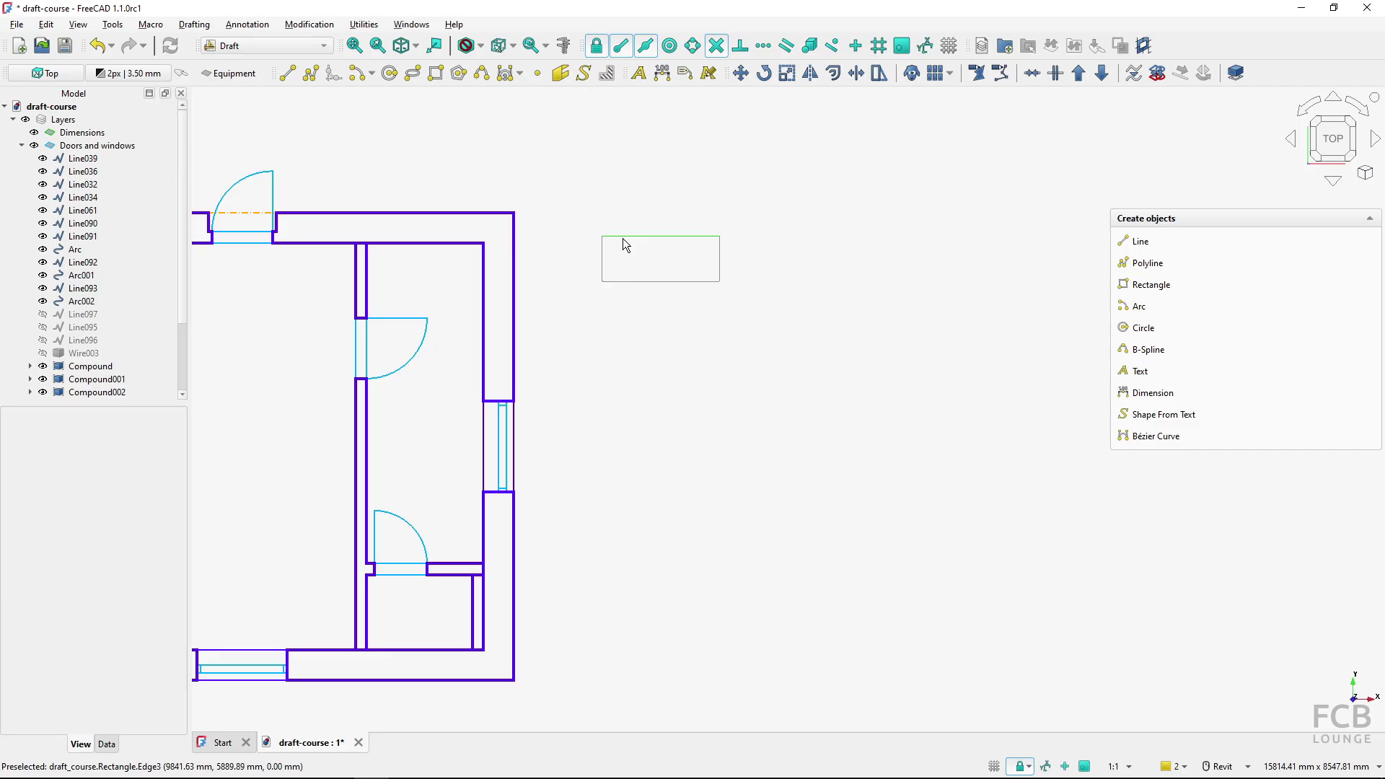
# Draw an open polyline inside the rectangle from its lower-left corner through the top edge's midpoint to its lower-right corner.
pyautogui.scroll(5, 622, 238)
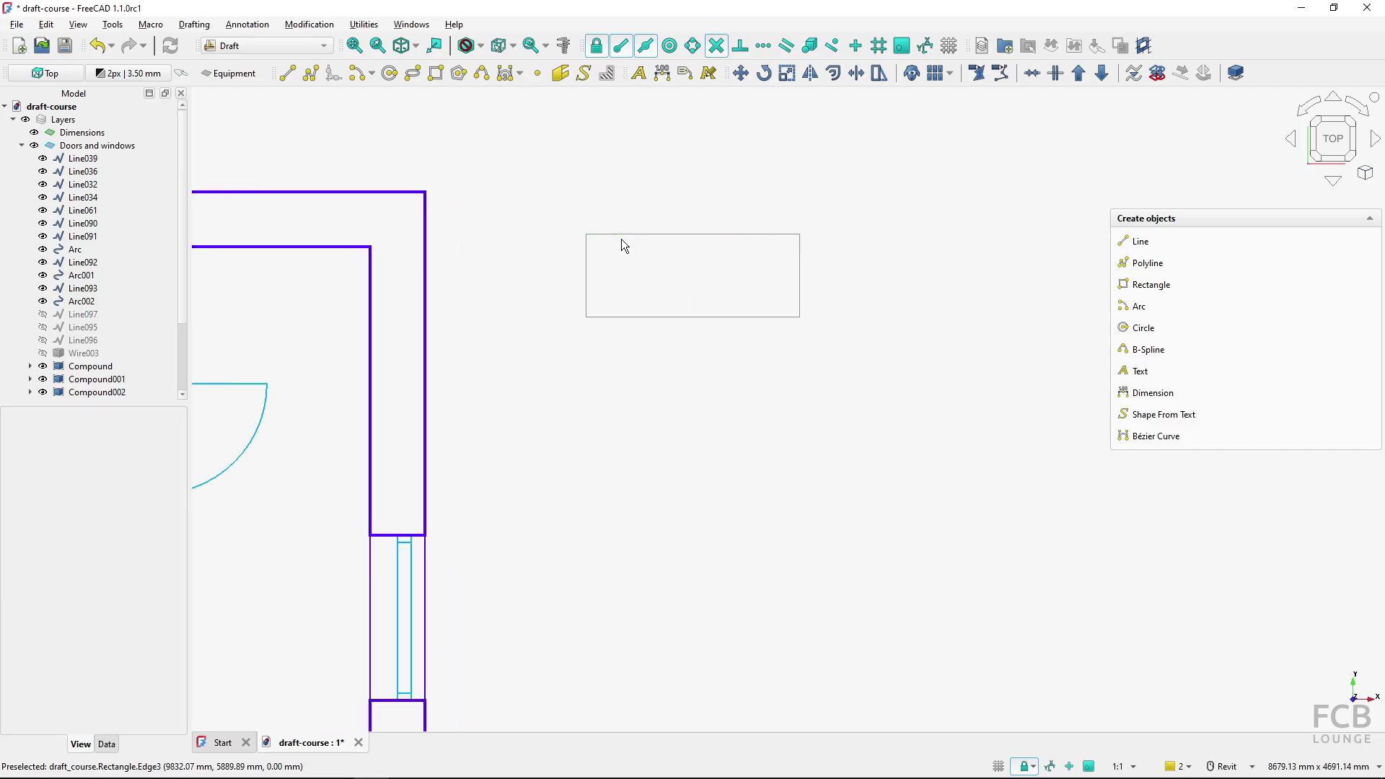
pyautogui.click(311, 75)
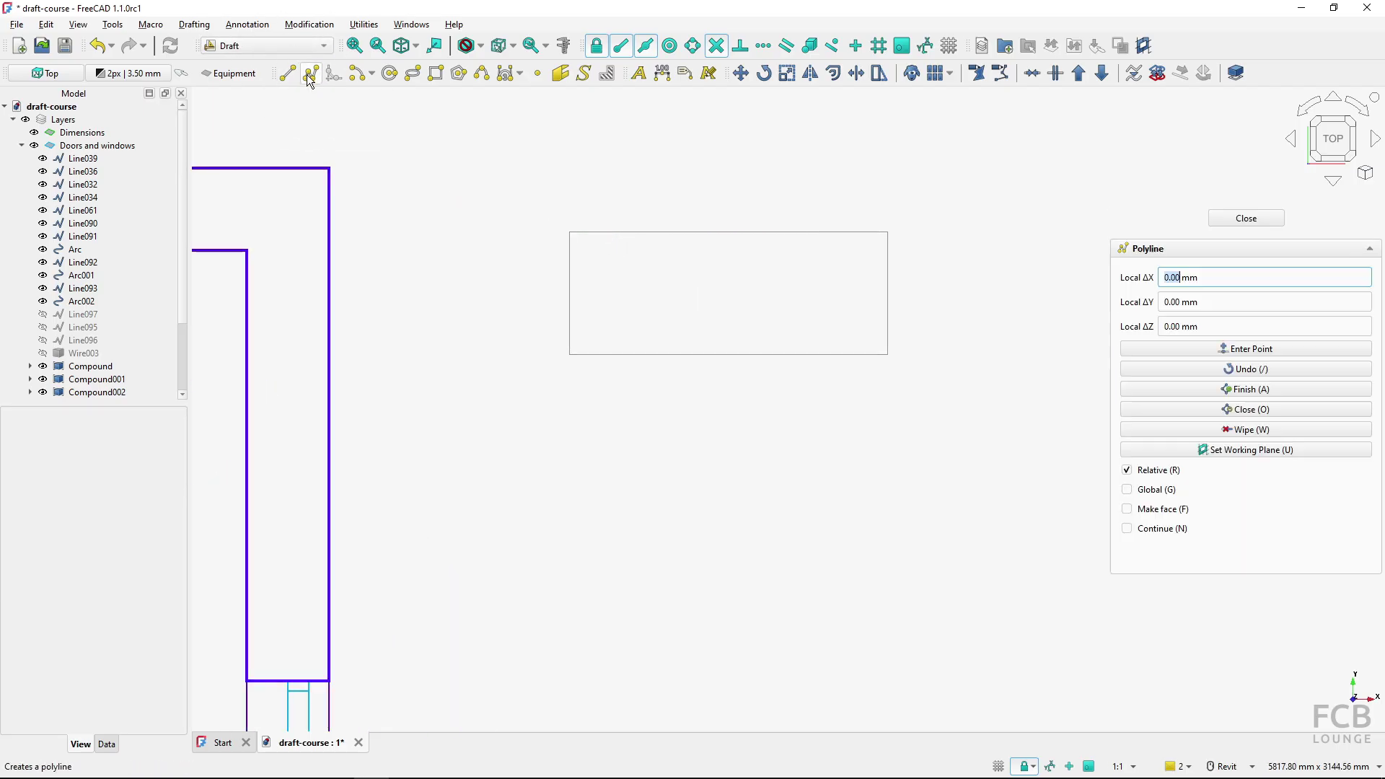
pyautogui.click(570, 343)
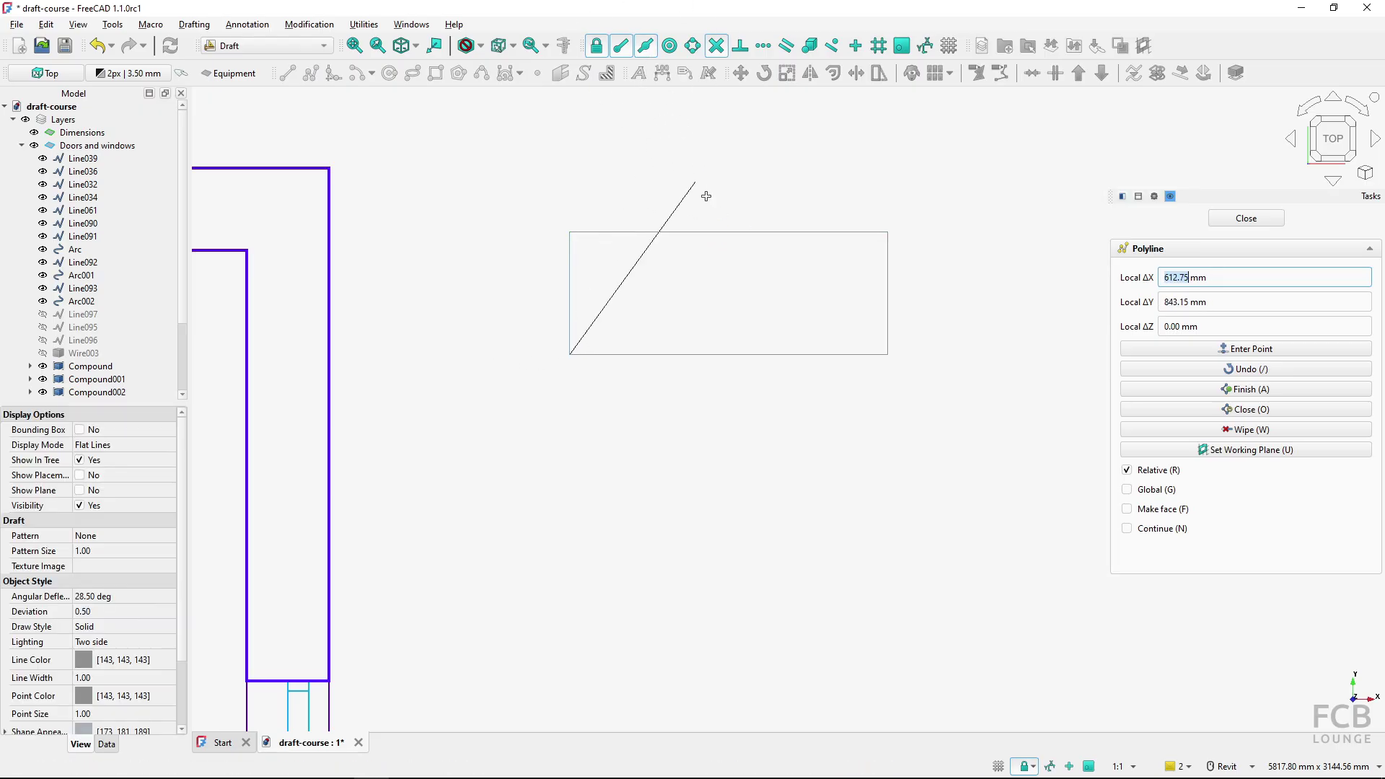
pyautogui.click(729, 233)
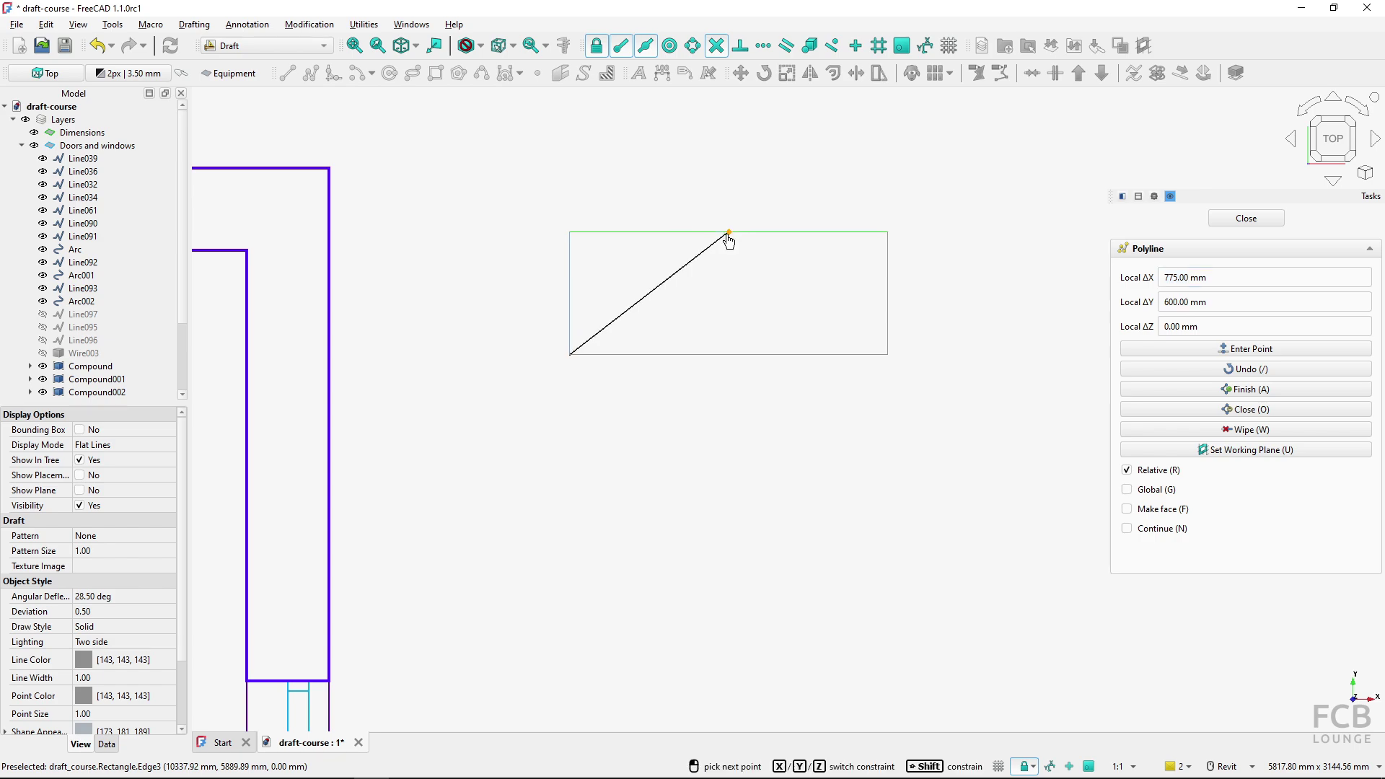
pyautogui.click(887, 354)
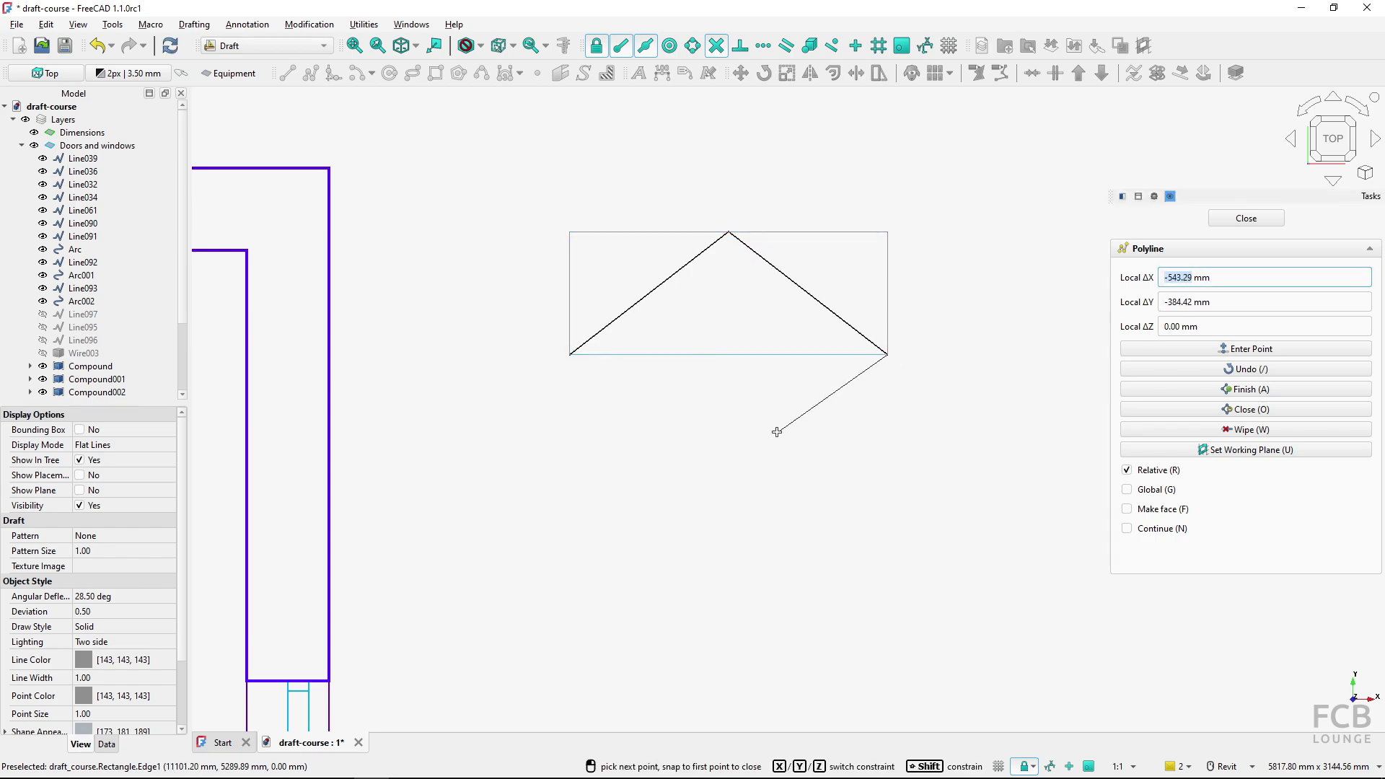
pyautogui.click(1247, 218)
pyautogui.scroll(-3, 834, 405)
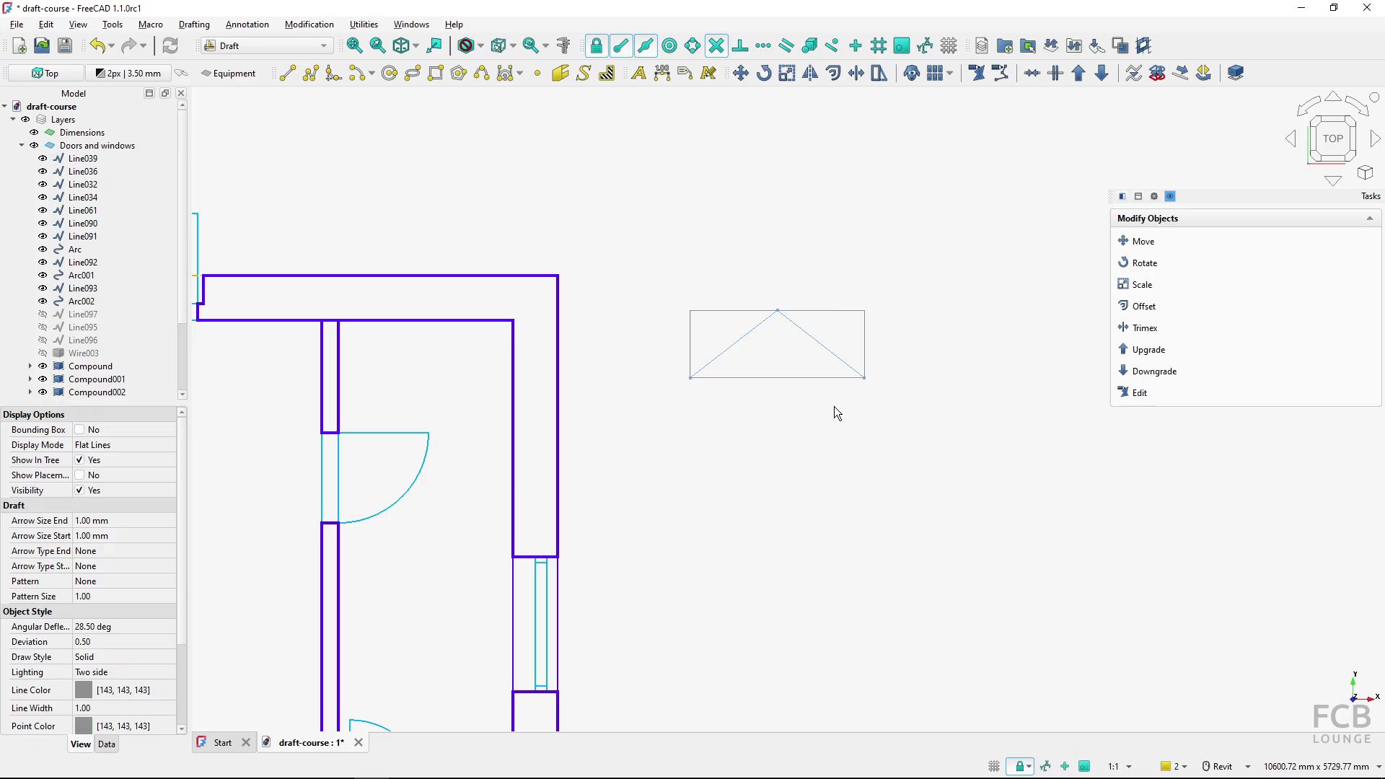
pyautogui.click(808, 402)
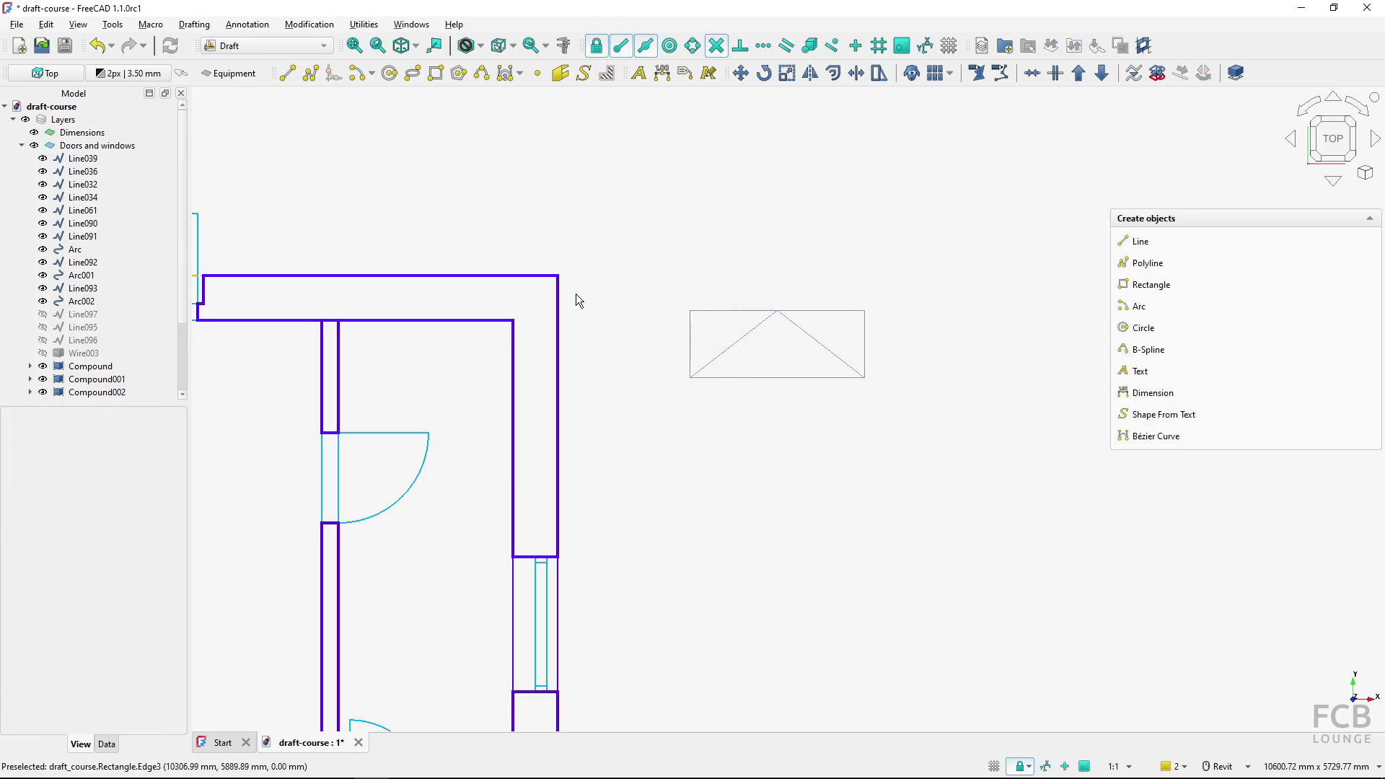
# Combine the rectangle and its inner polyline into one compound in the Part workbench and return to the Draft workbench.
pyautogui.hotkey('shift', 'b')
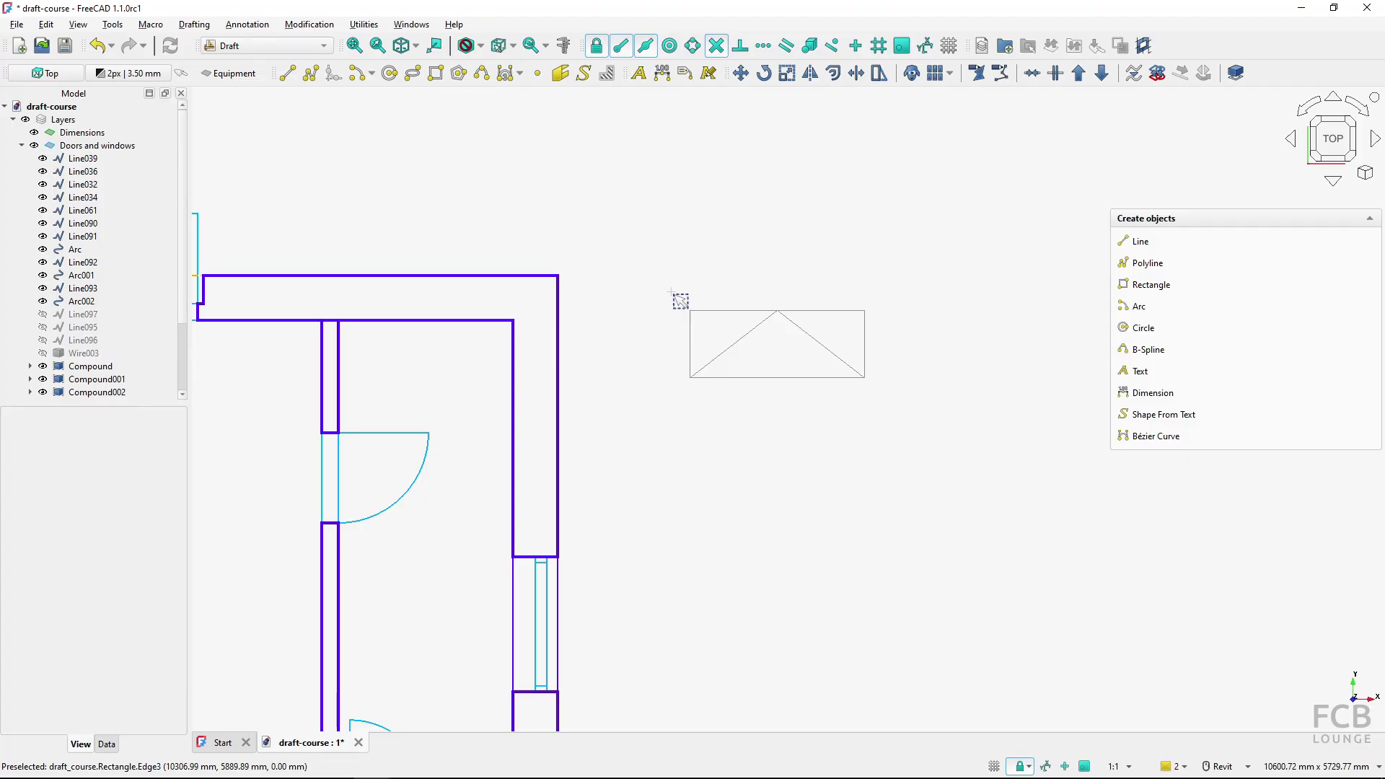
pyautogui.moveTo(671, 294); pyautogui.dragTo(911, 414)
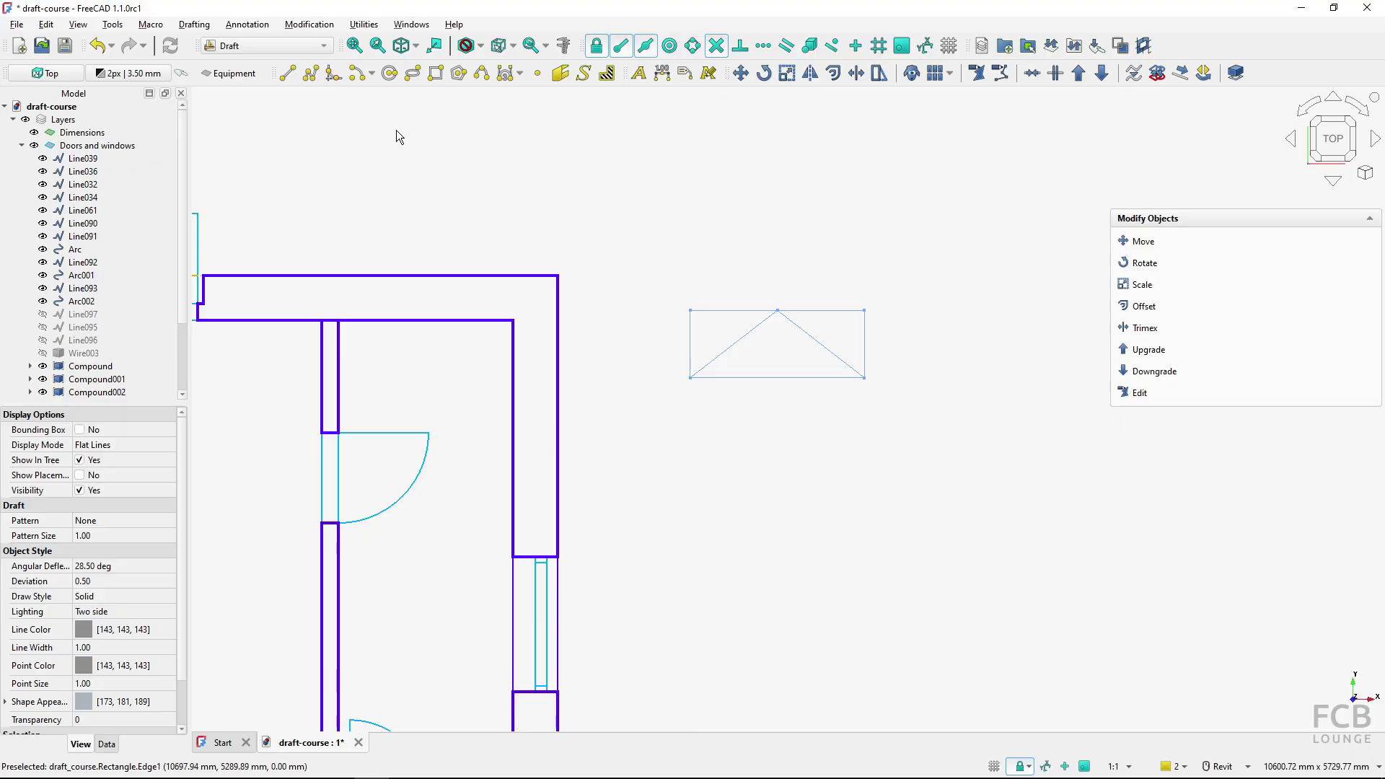
pyautogui.click(297, 47)
pyautogui.click(231, 149)
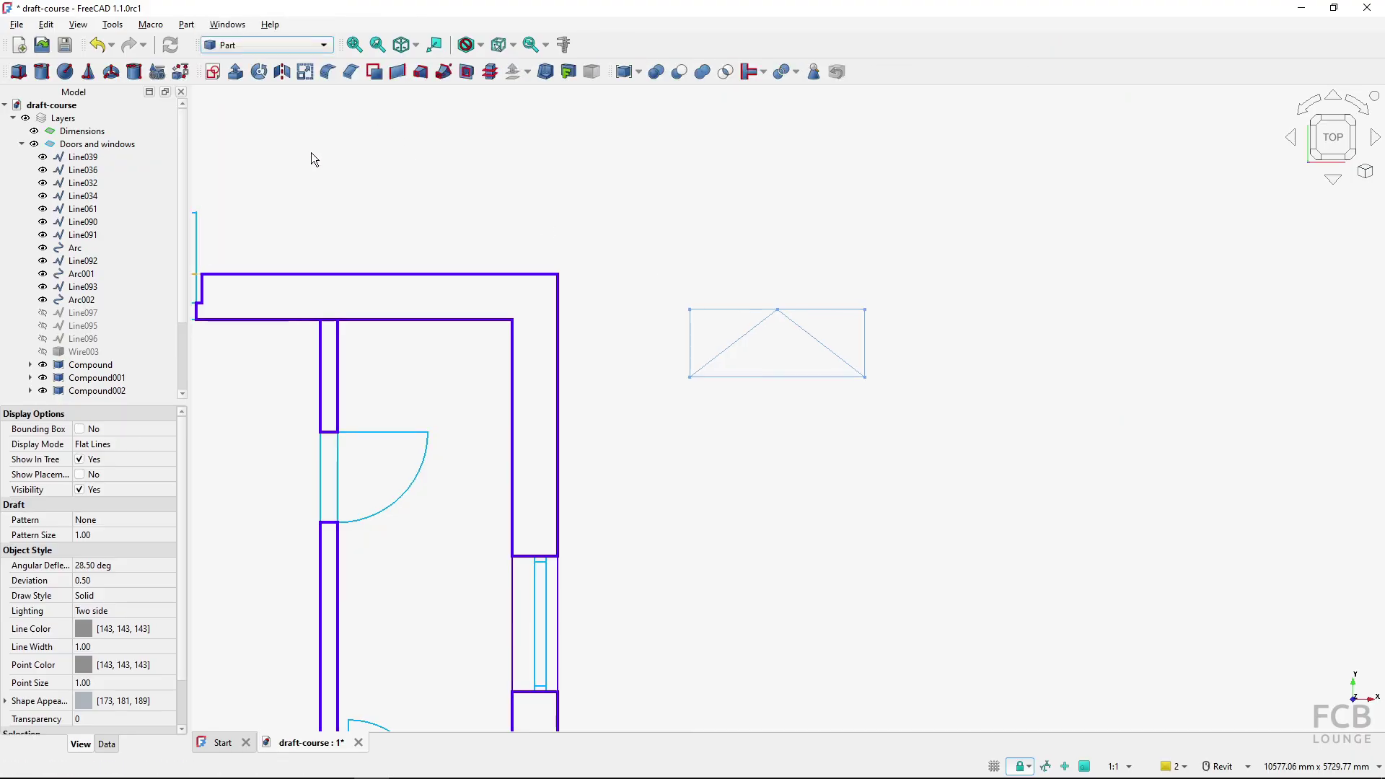
pyautogui.click(624, 74)
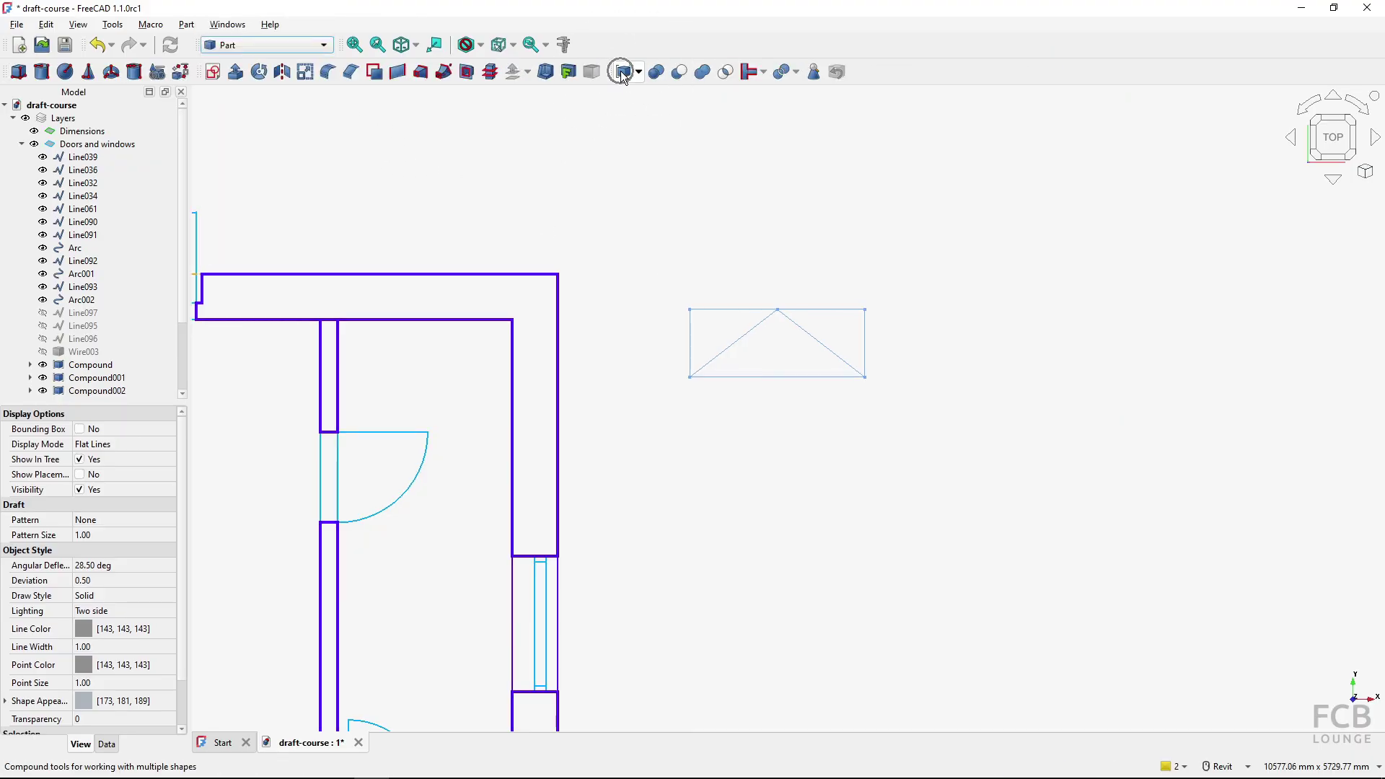
pyautogui.click(284, 45)
pyautogui.click(230, 62)
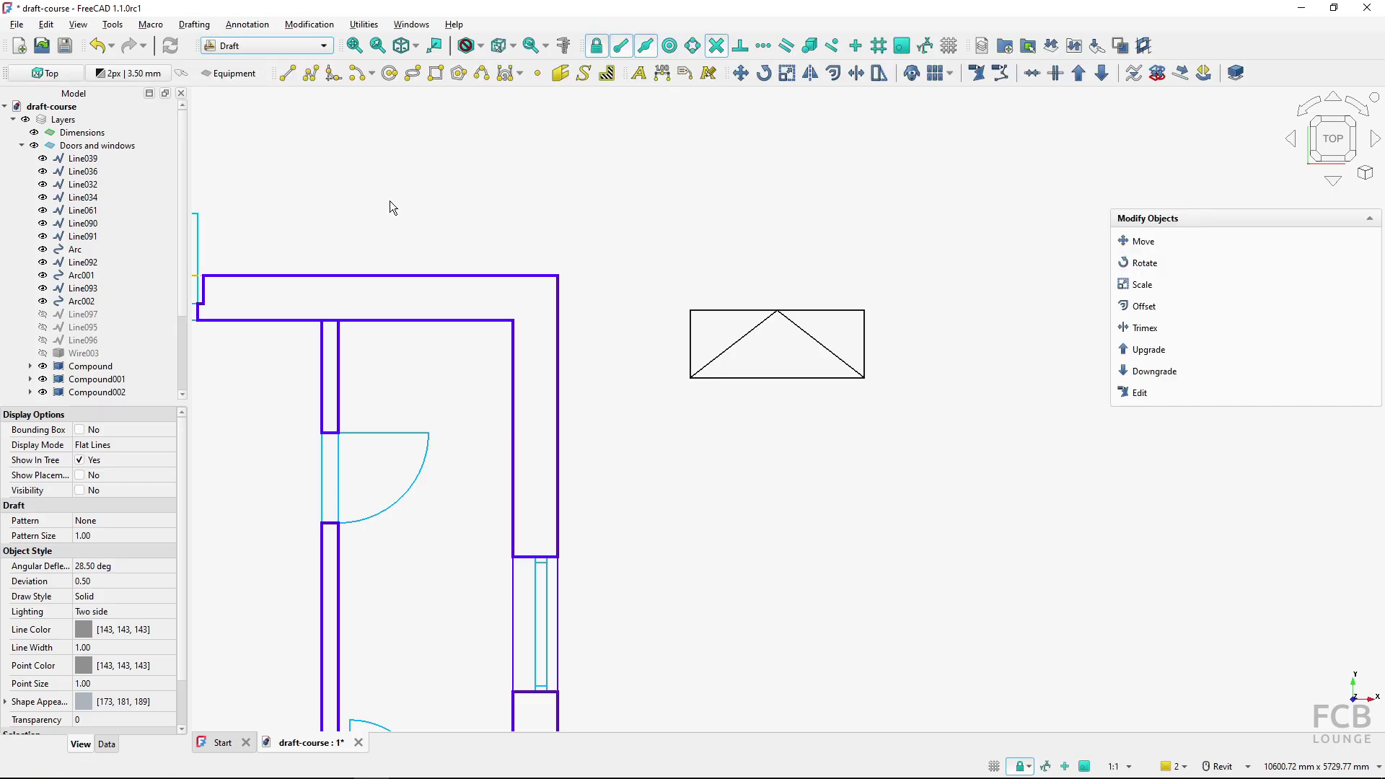
# Assign the new 1550 by 600 mm rectangle-and-polyline compound to the Equipment layer.
pyautogui.click(21, 145)
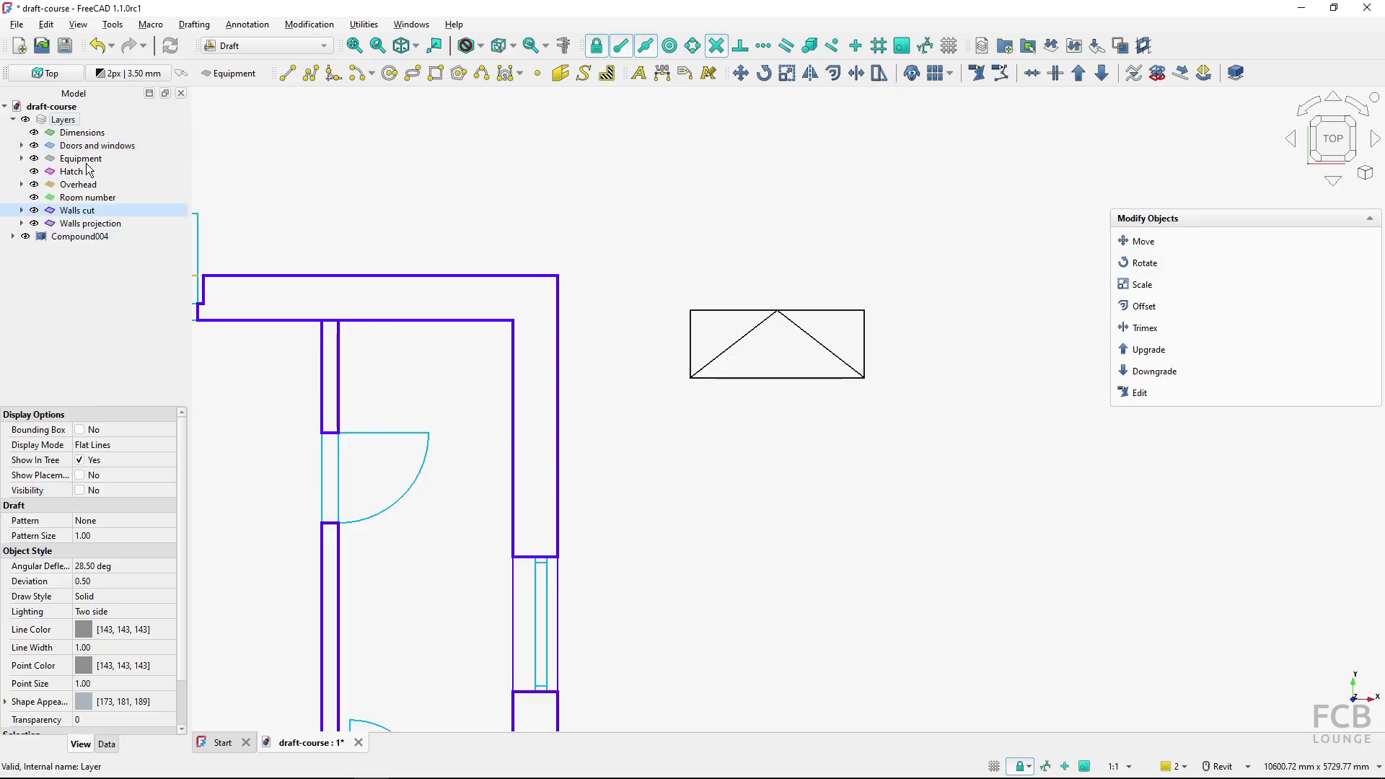
pyautogui.click(78, 237)
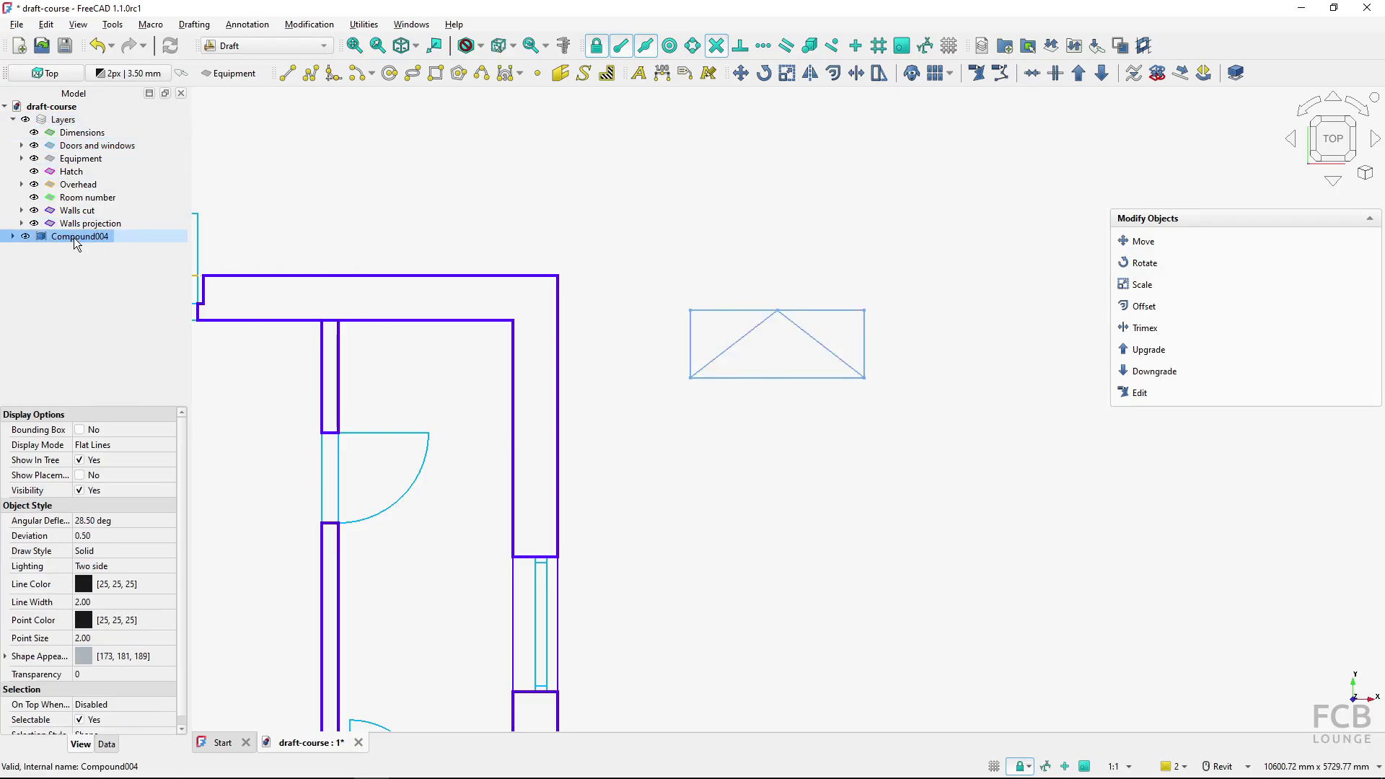
pyautogui.click(1048, 48)
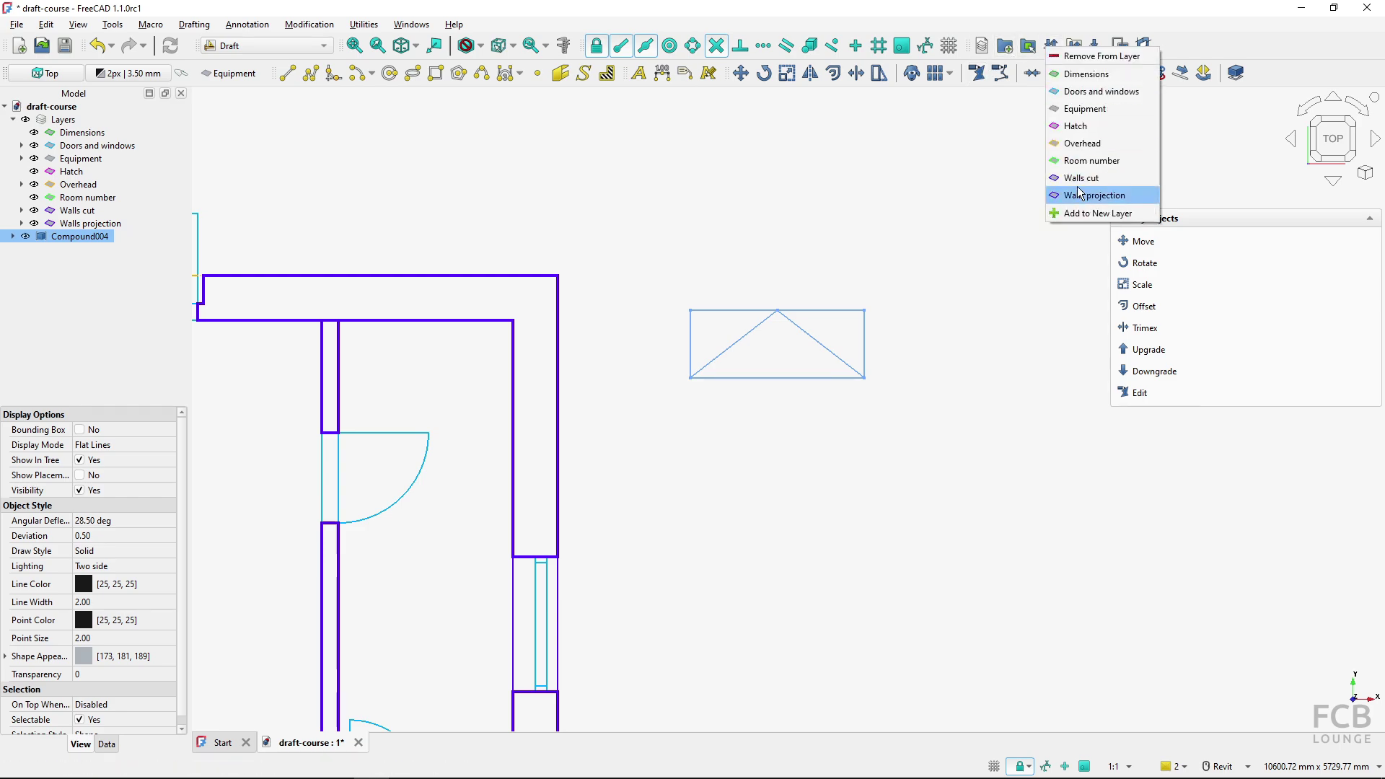
pyautogui.click(1086, 109)
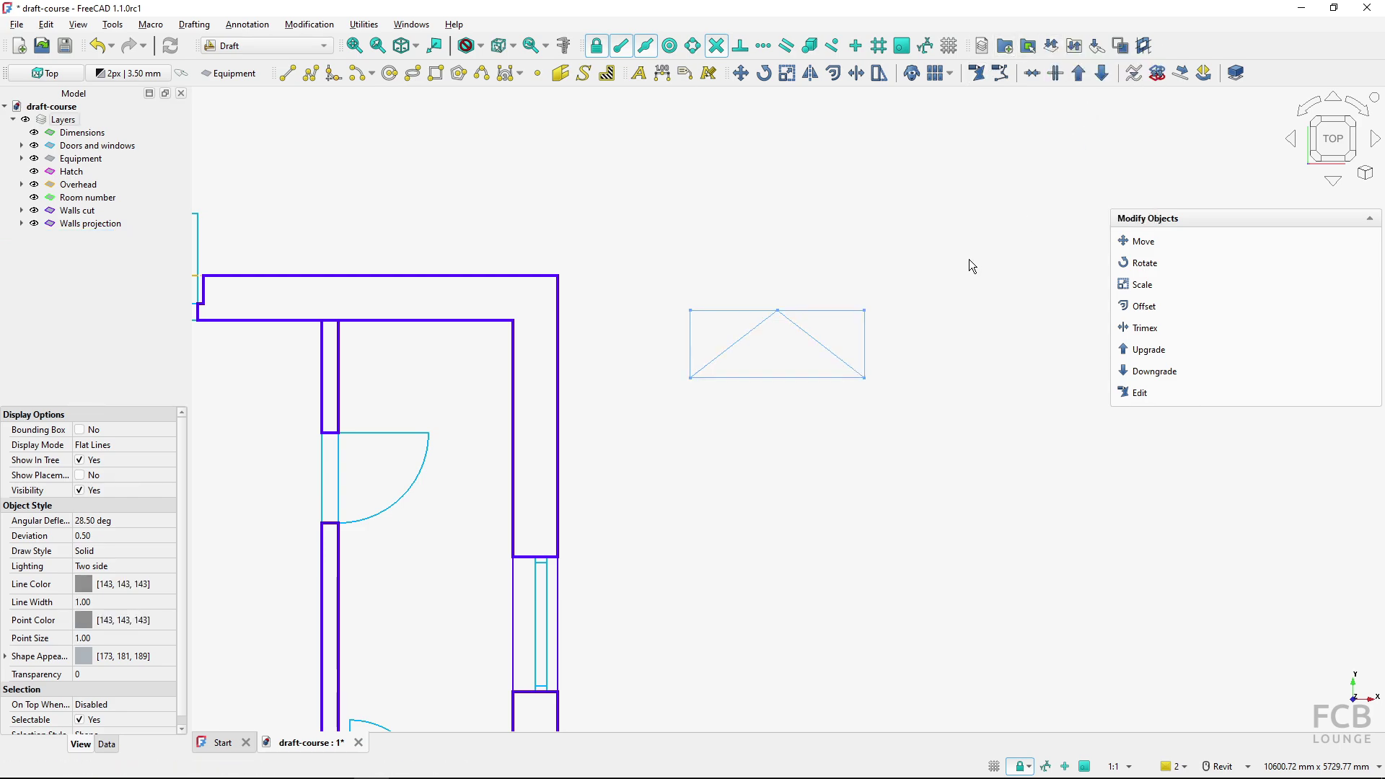
# Move the equipment compound by its upper-right corner onto the storage room's upper-right inner wall corner.
pyautogui.click(740, 73)
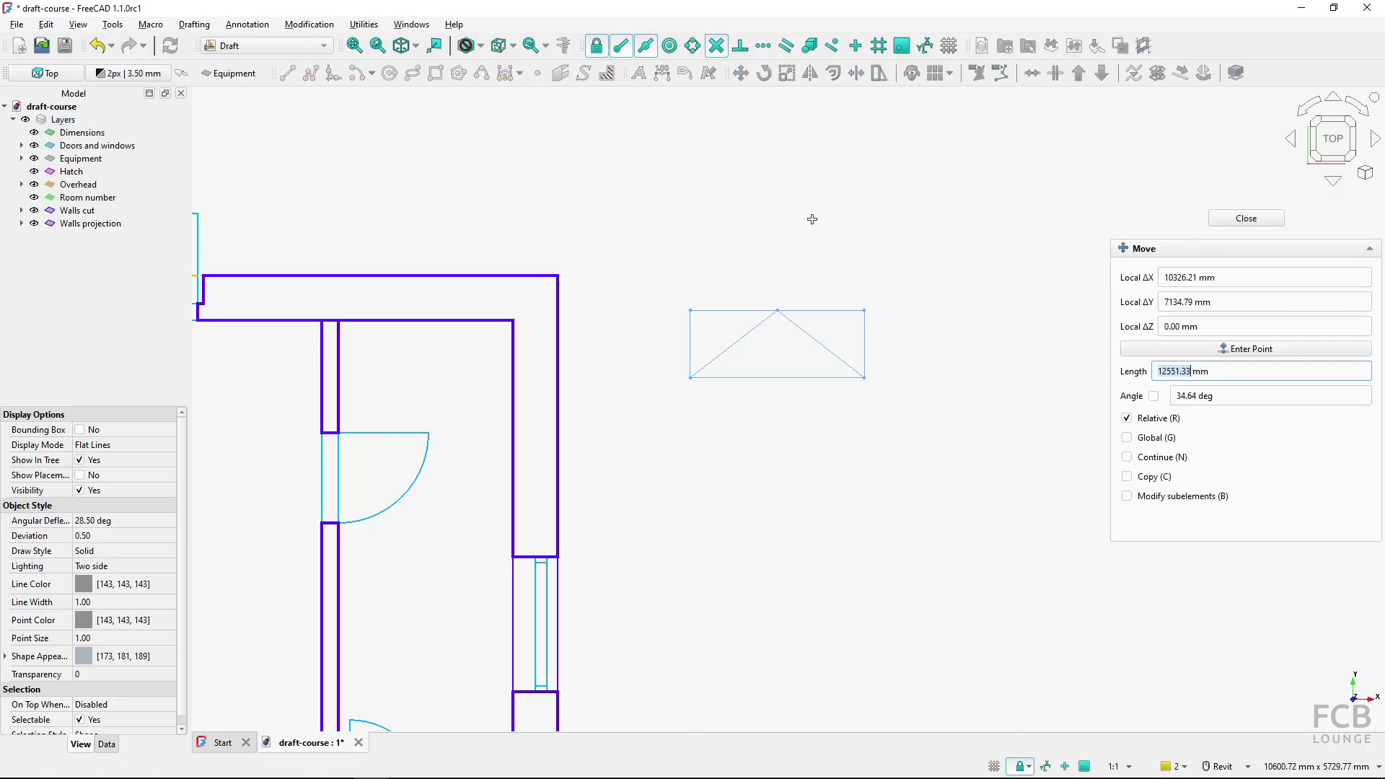
pyautogui.click(865, 310)
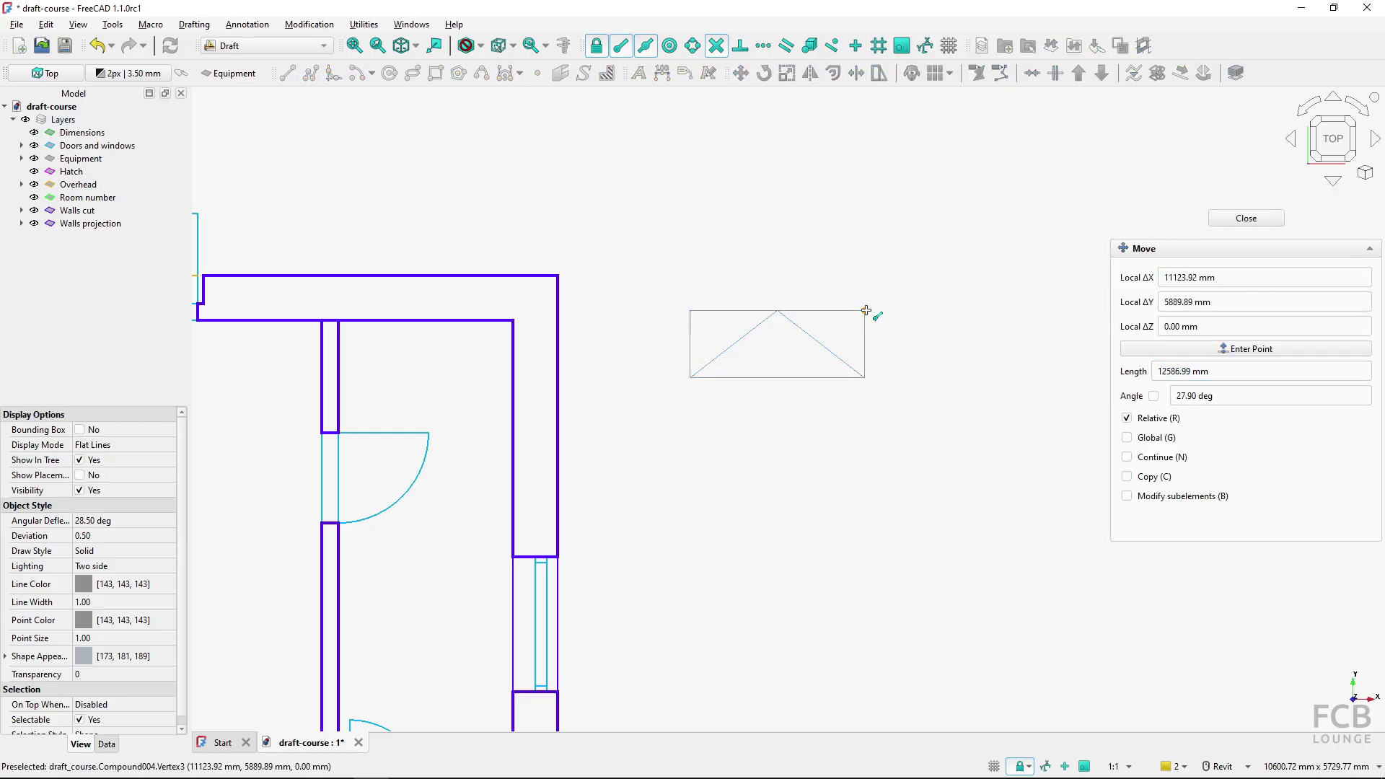
pyautogui.click(510, 323)
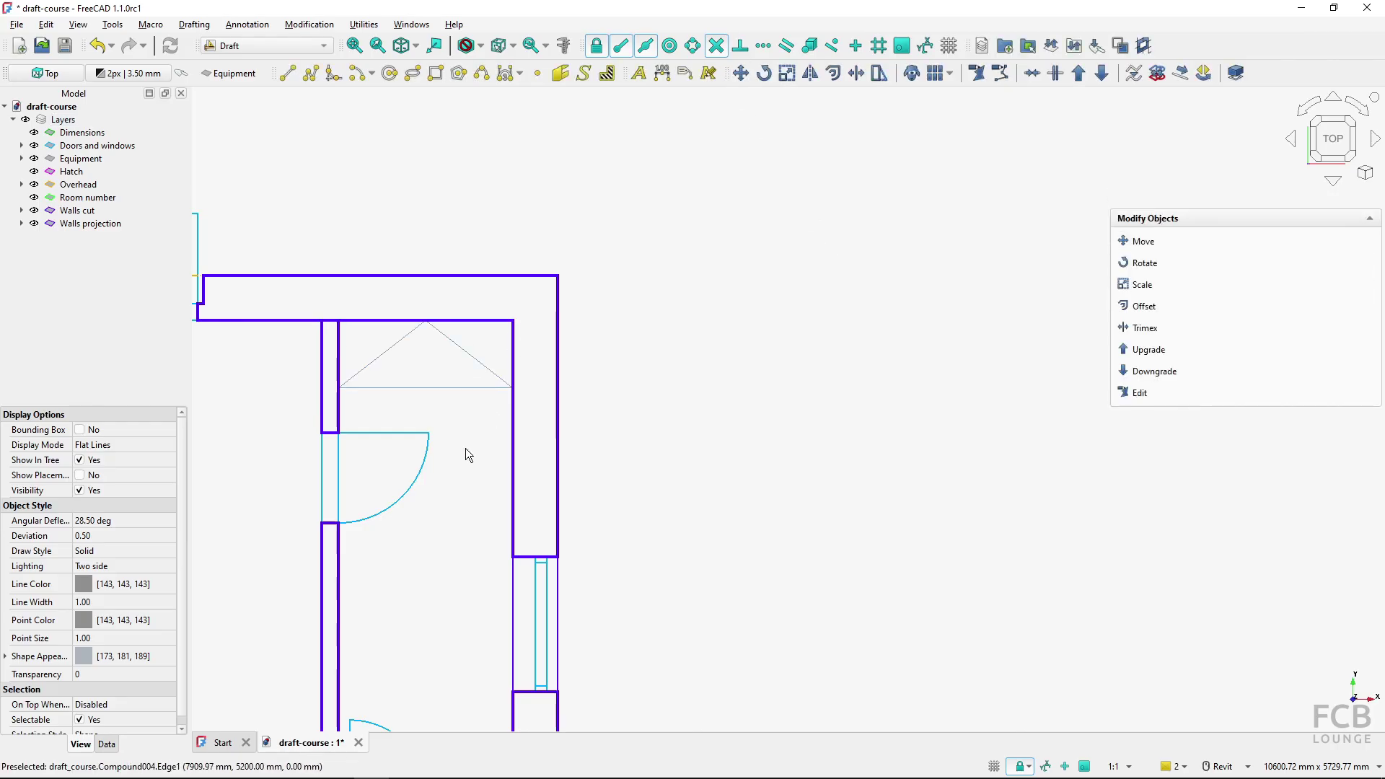
pyautogui.click(465, 453)
pyautogui.moveTo(466, 471)
pyautogui.mouseDown(button='middle')
pyautogui.moveTo(510, 219)
pyautogui.moveTo(635, 404)
pyautogui.moveTo(648, 549)
pyautogui.mouseUp(button='middle')
# Check the WC in the reference PDF and open 2D_toilet.FCStd from the course materials folder in FreeCAD.
pyautogui.hotkey('alt', 'Tab')
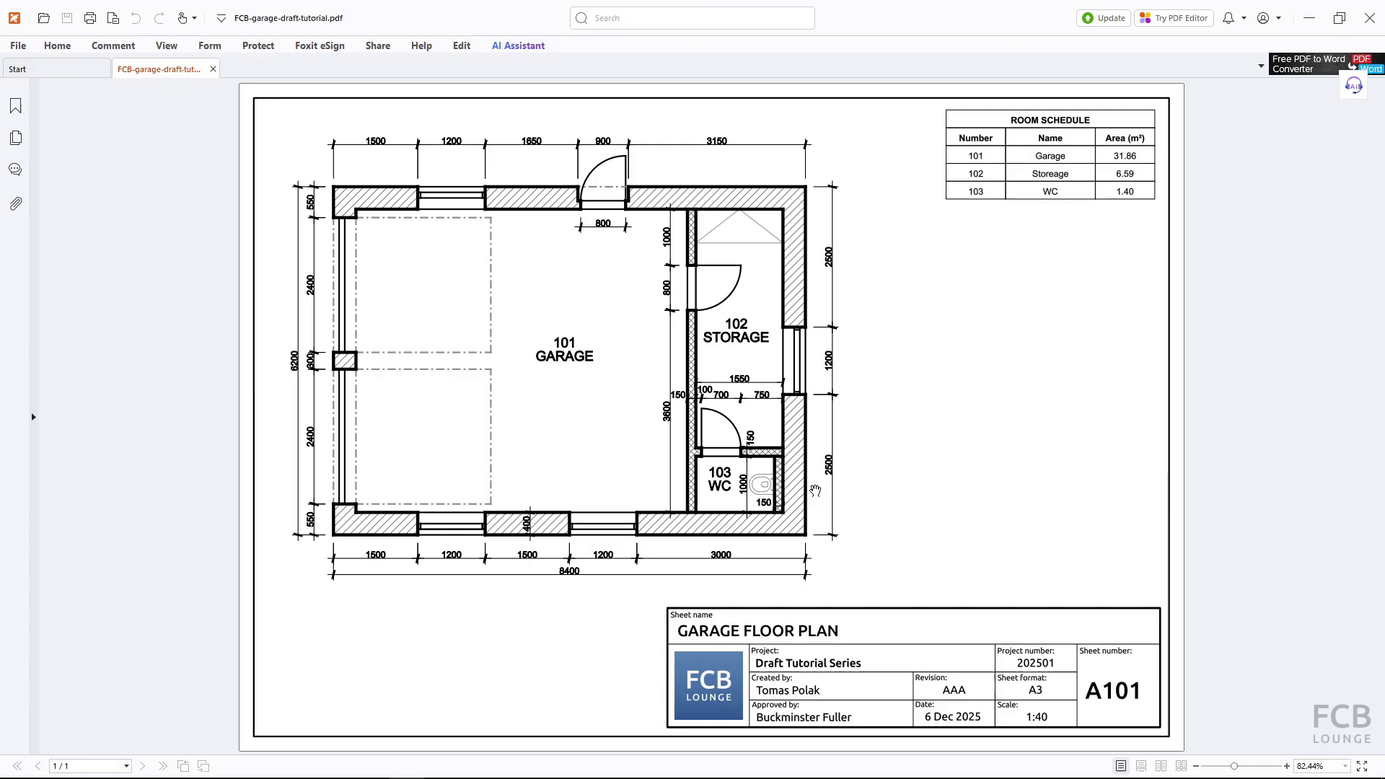
pyautogui.press('alt')
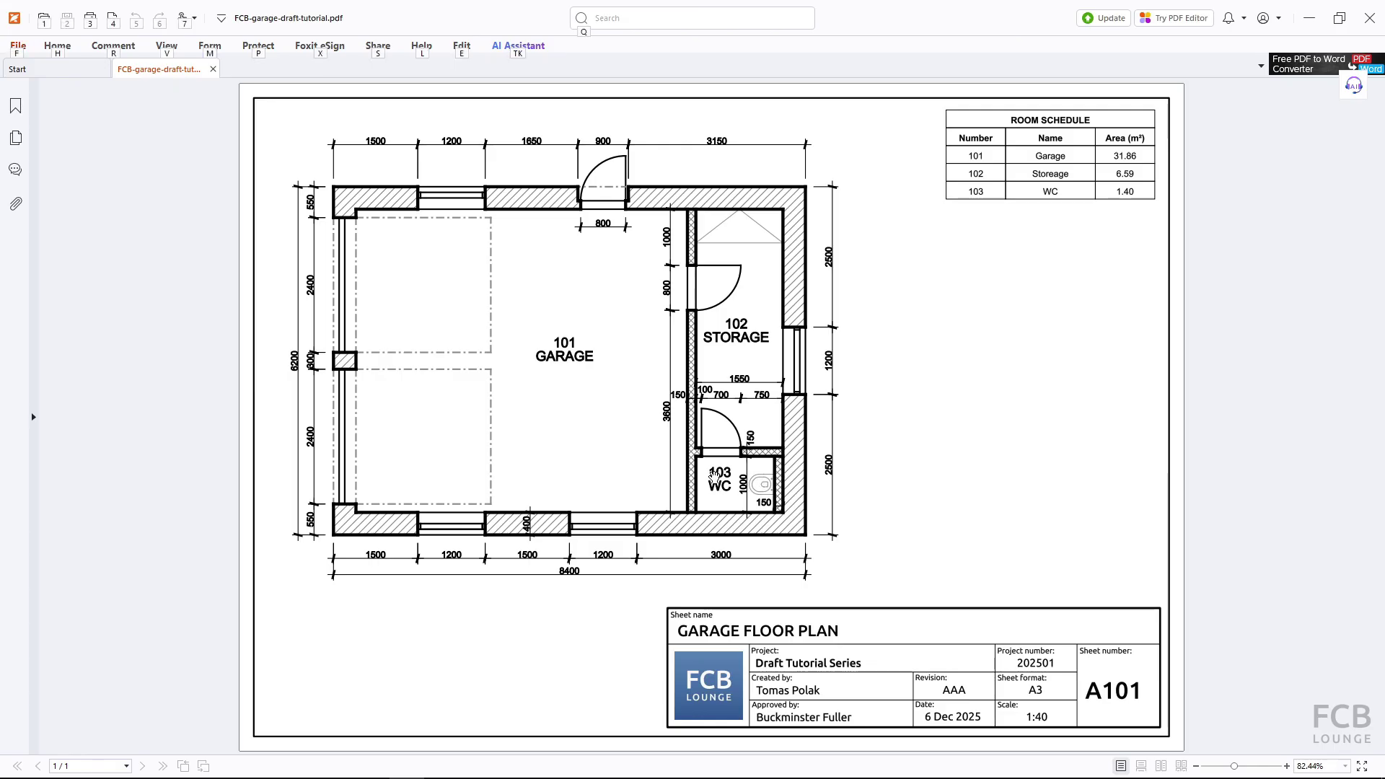
pyautogui.hotkey('alt', 'Tab')
pyautogui.hotkey('alt', 'Tab')
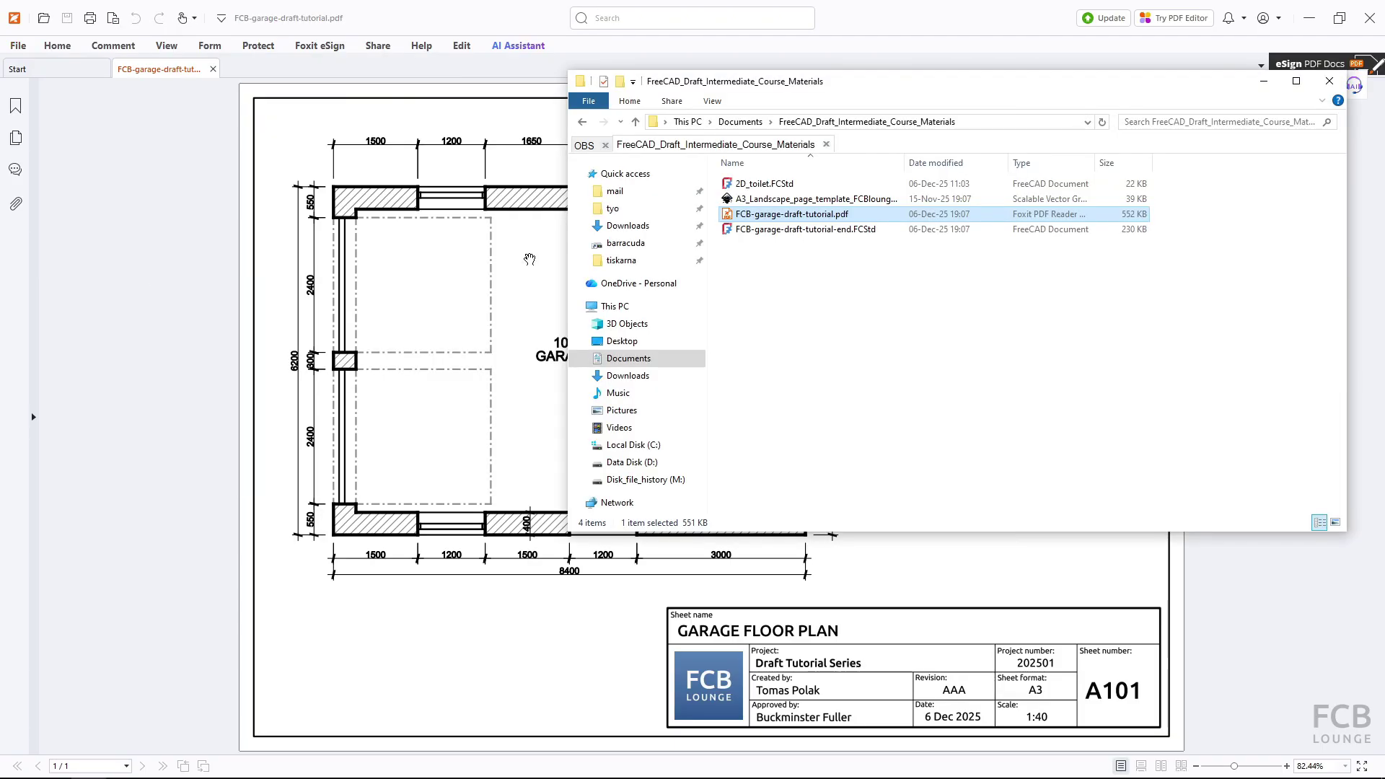
pyautogui.press('ctrl')
pyautogui.click(763, 187)
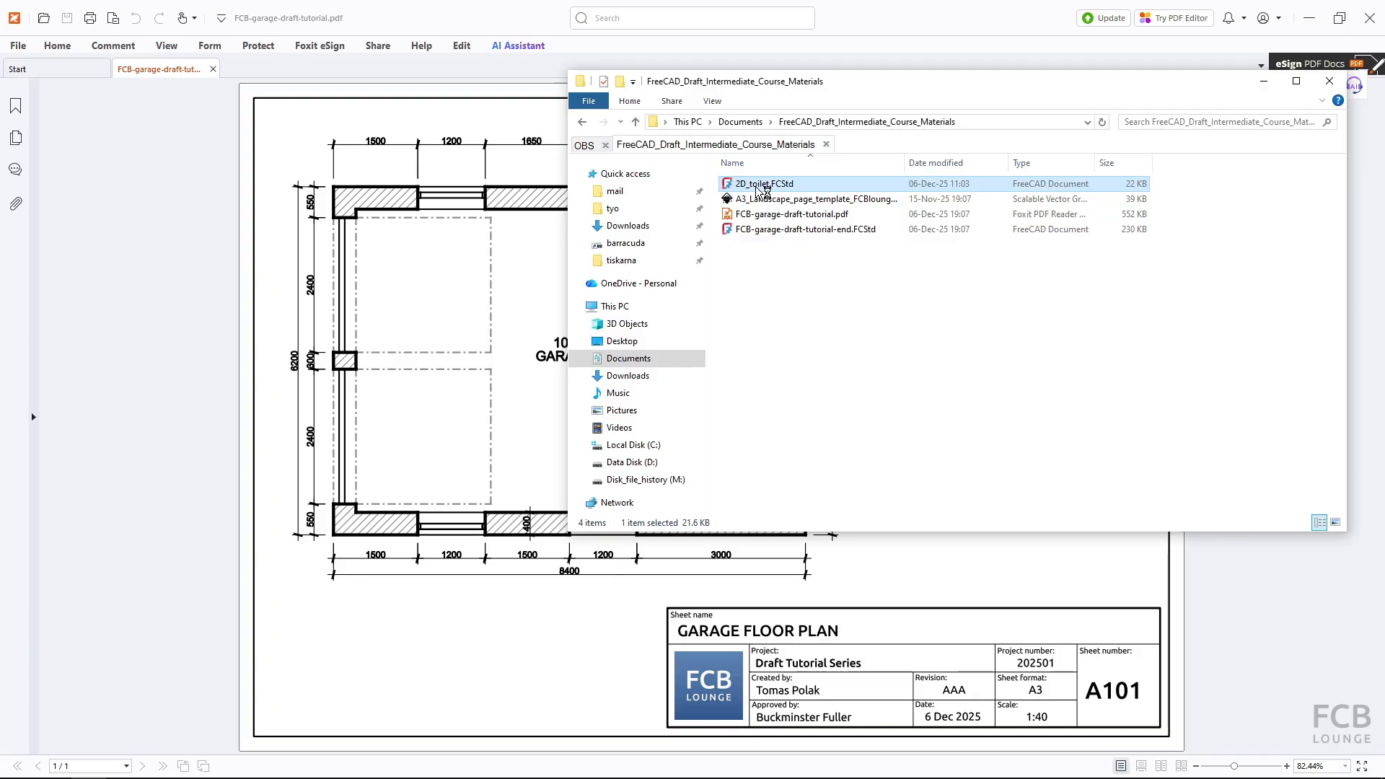
pyautogui.hotkey('alt', 'Tab')
pyautogui.press('Tab')
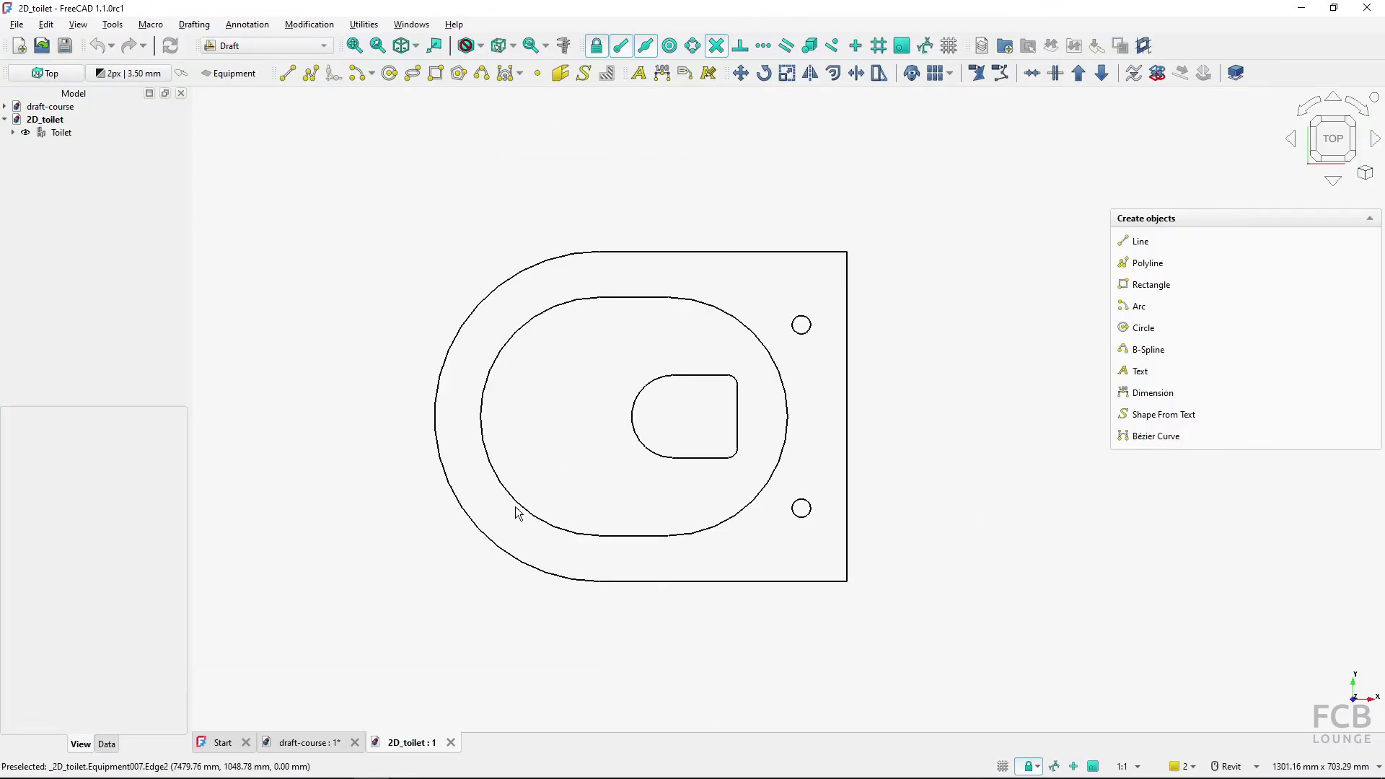
# Copy the Toilet object together with all its dependencies from the 2D_toilet document.
pyautogui.doubleClick(63, 134)
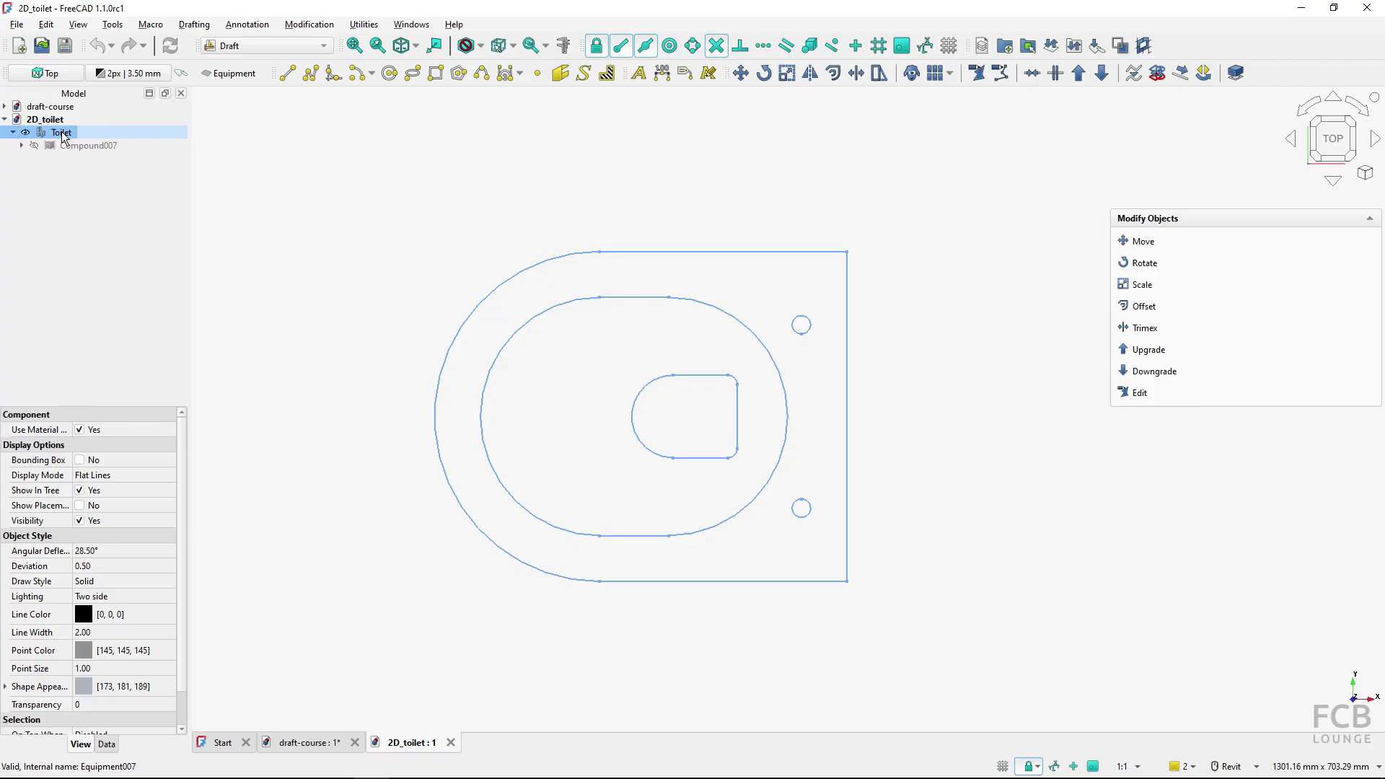
pyautogui.click(64, 135)
pyautogui.click(13, 133)
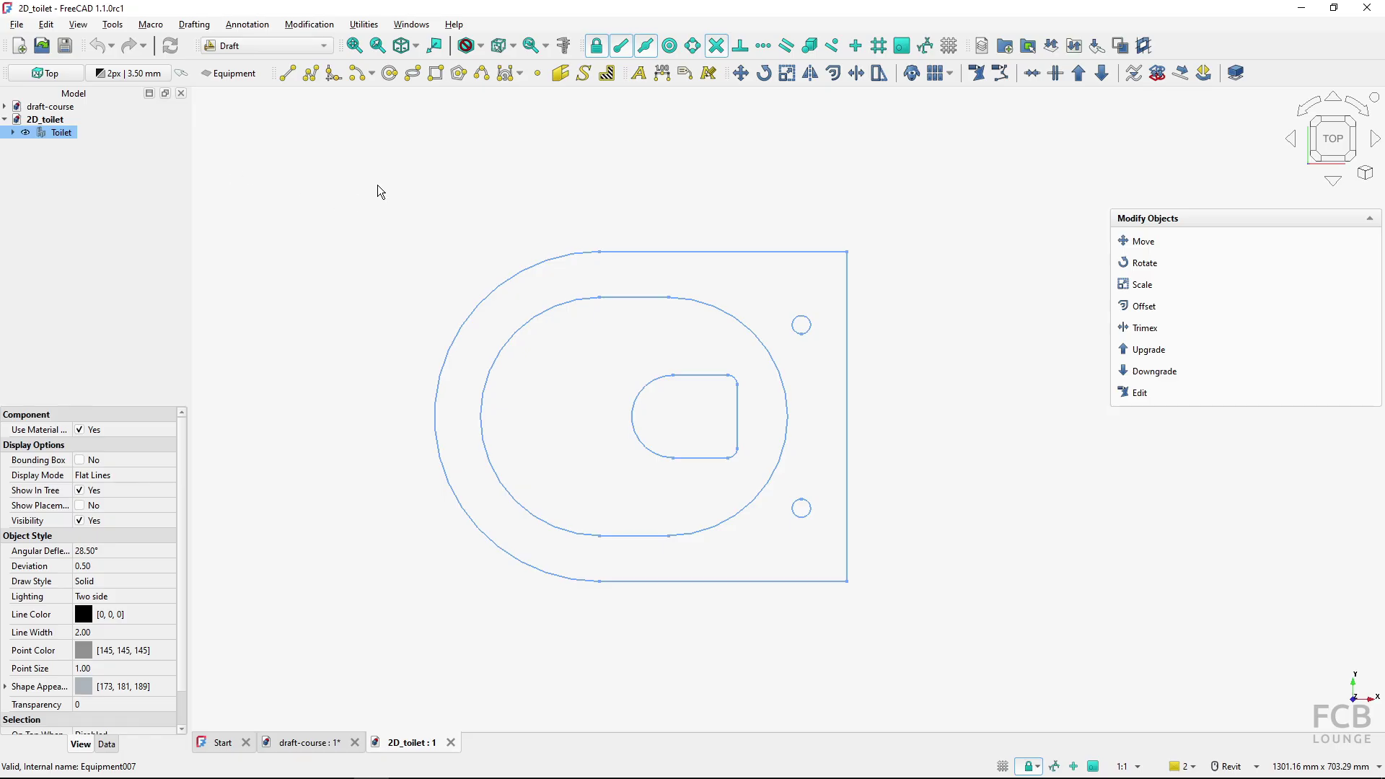
pyautogui.click(46, 25)
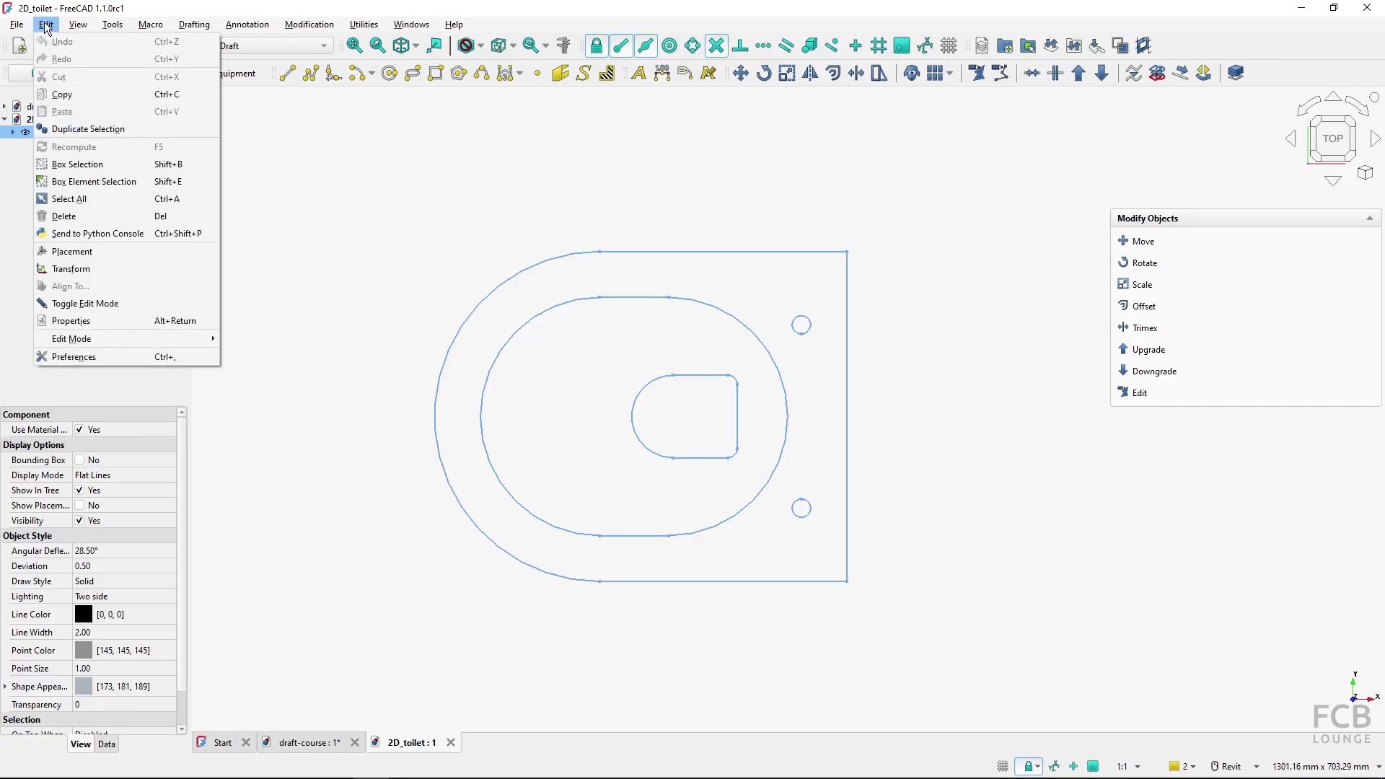
pyautogui.click(98, 98)
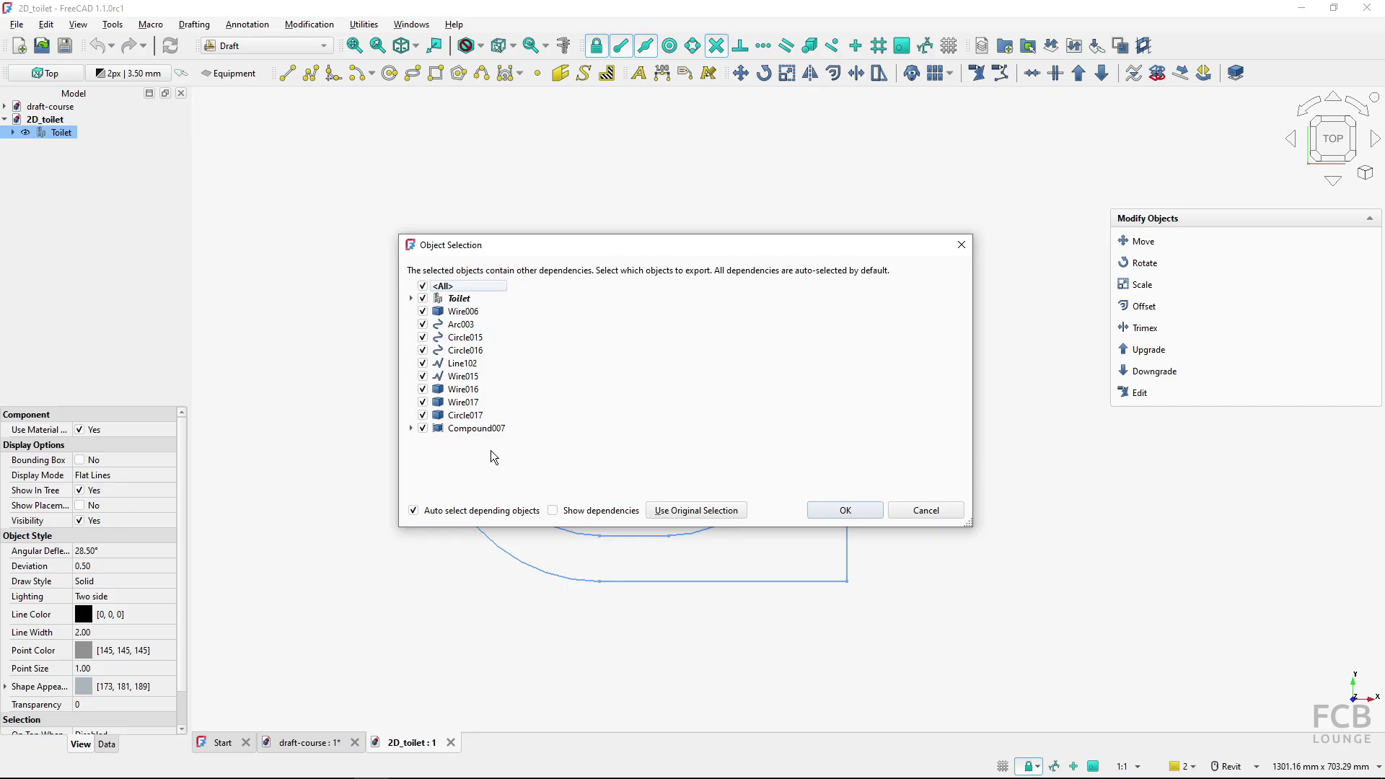
pyautogui.click(831, 509)
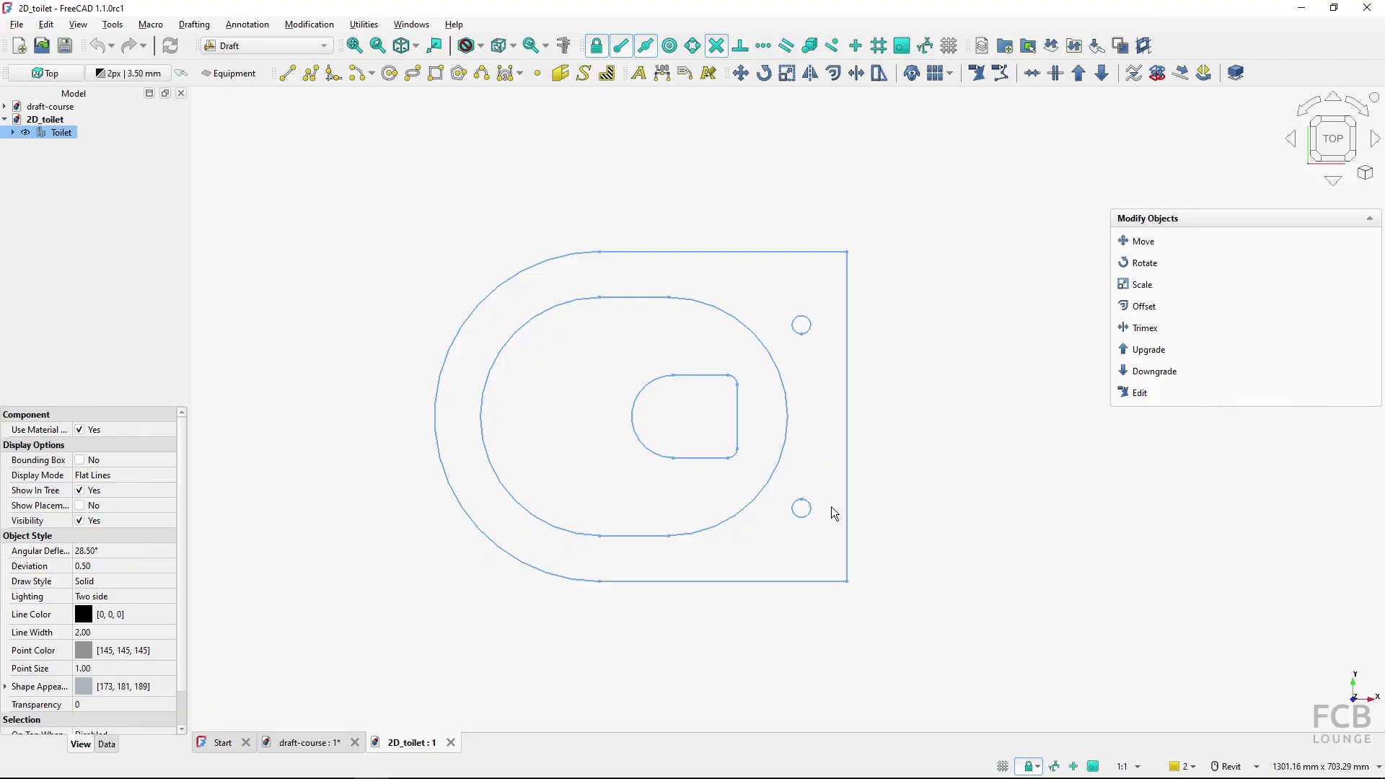
# Paste the copied toilet into the draft-course document and close the 2D_toilet document.
pyautogui.click(315, 745)
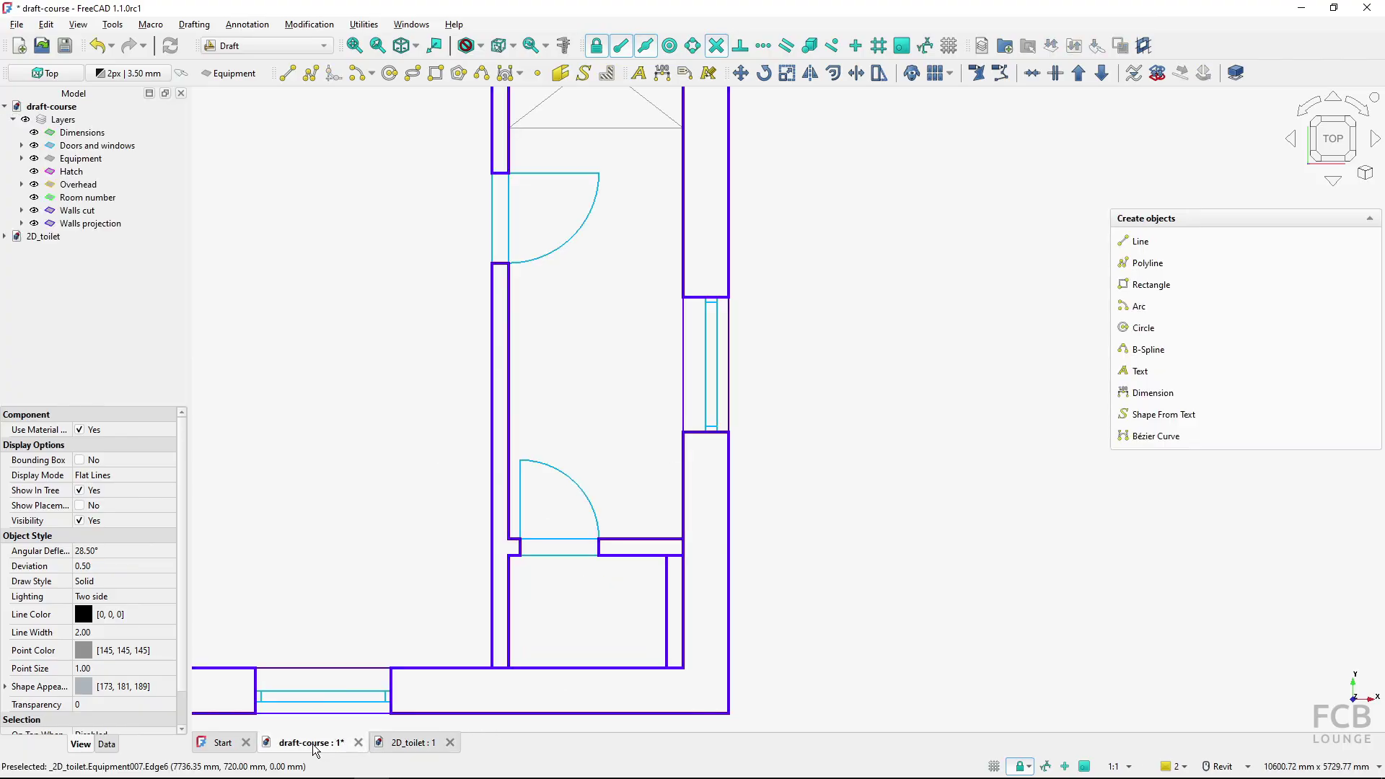
pyautogui.click(47, 25)
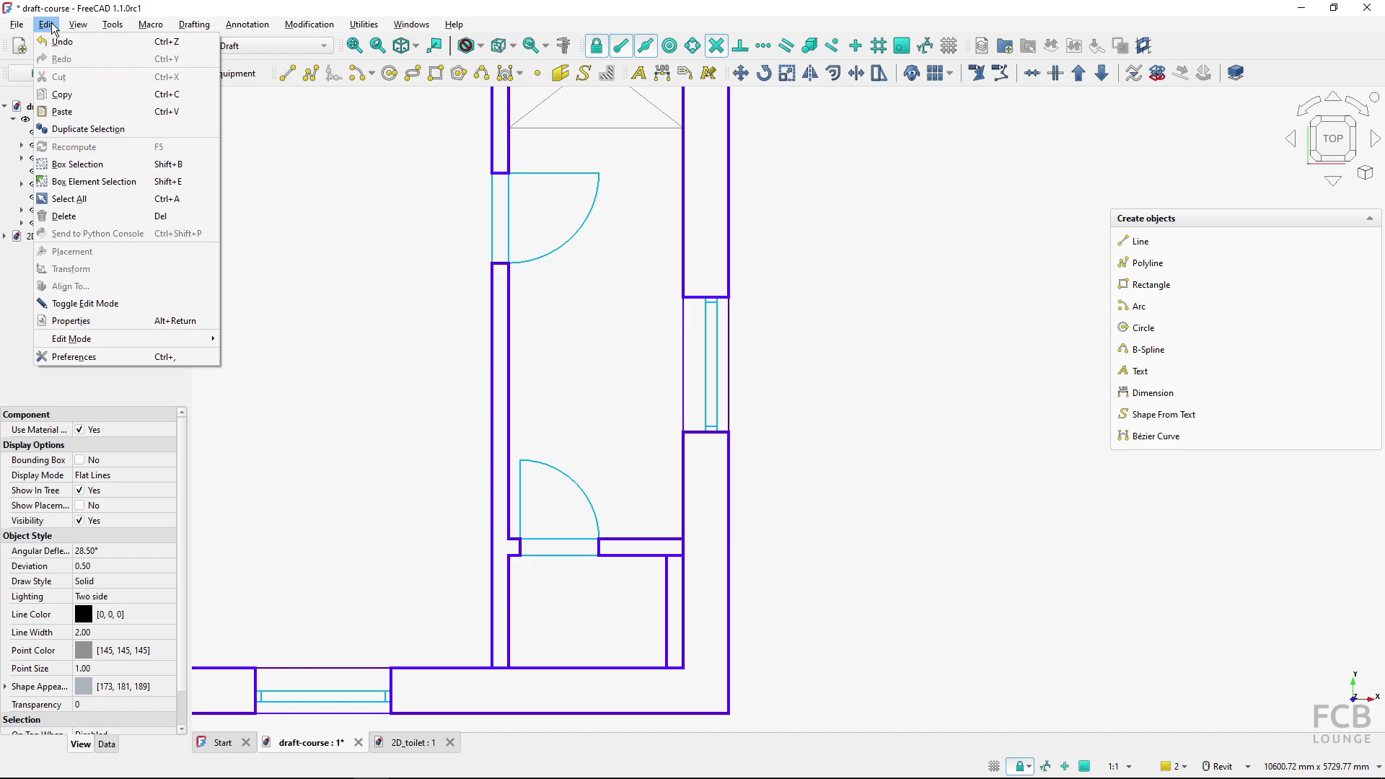
pyautogui.click(93, 110)
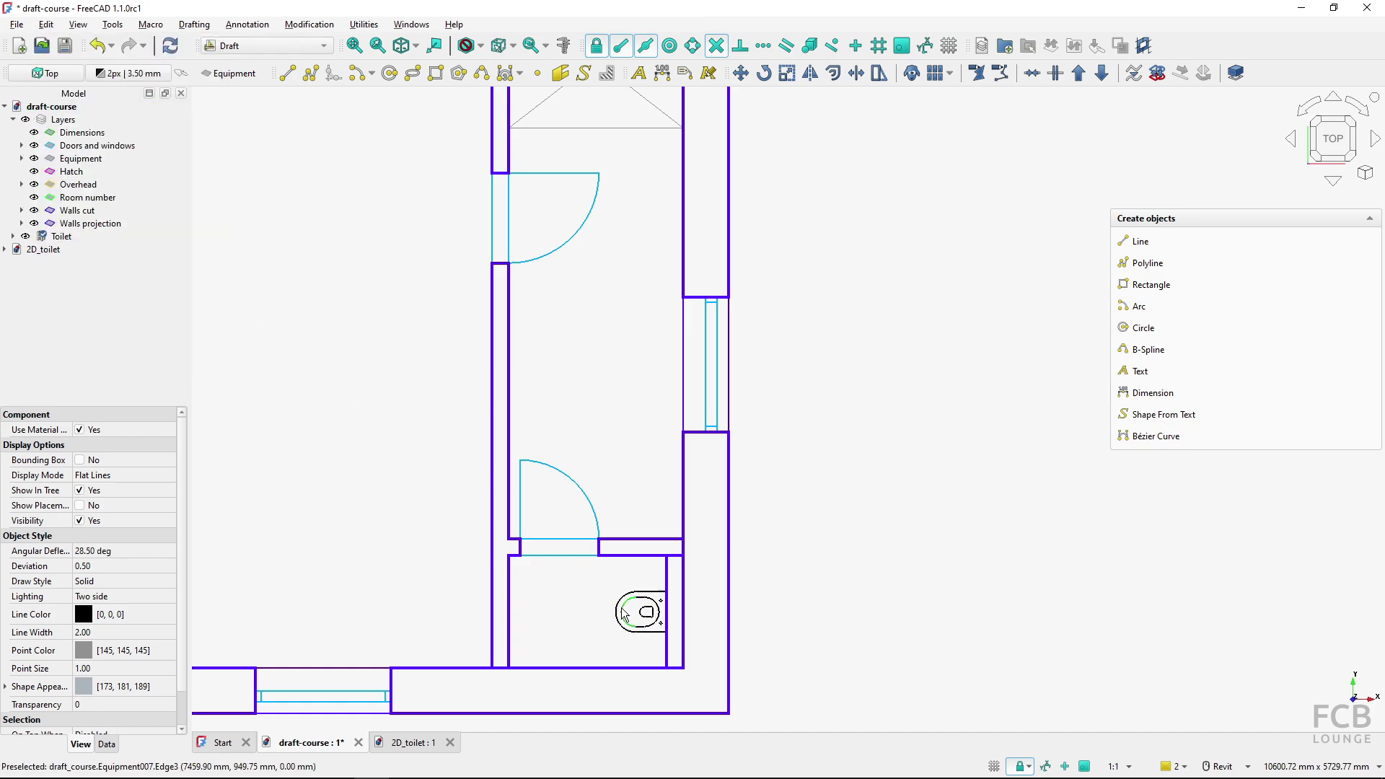
pyautogui.scroll(-2, 625, 614)
pyautogui.moveTo(634, 609); pyautogui.dragTo(822, 509, button='middle')
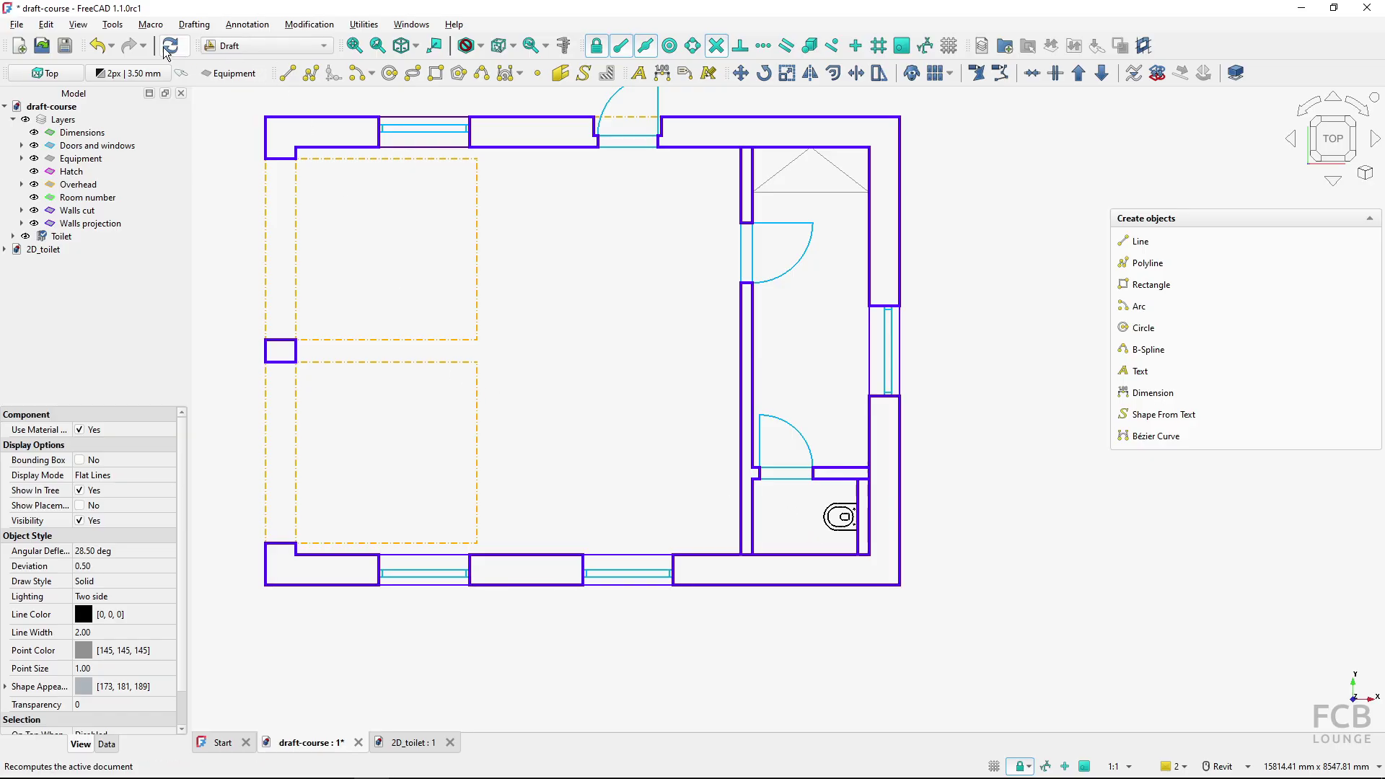
pyautogui.click(450, 743)
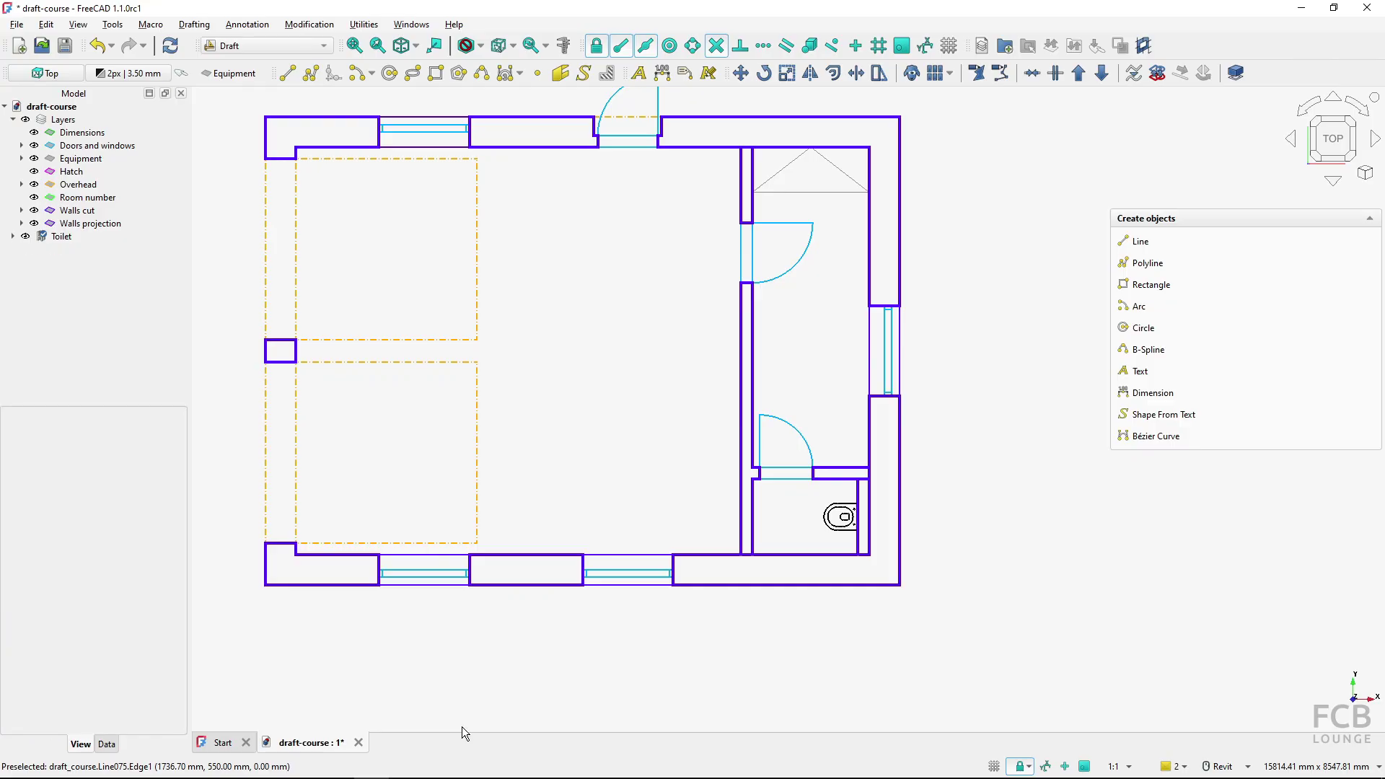
# Recompute the floor plan document and assign the Toilet object to the Equipment layer.
pyautogui.click(166, 50)
pyautogui.click(62, 238)
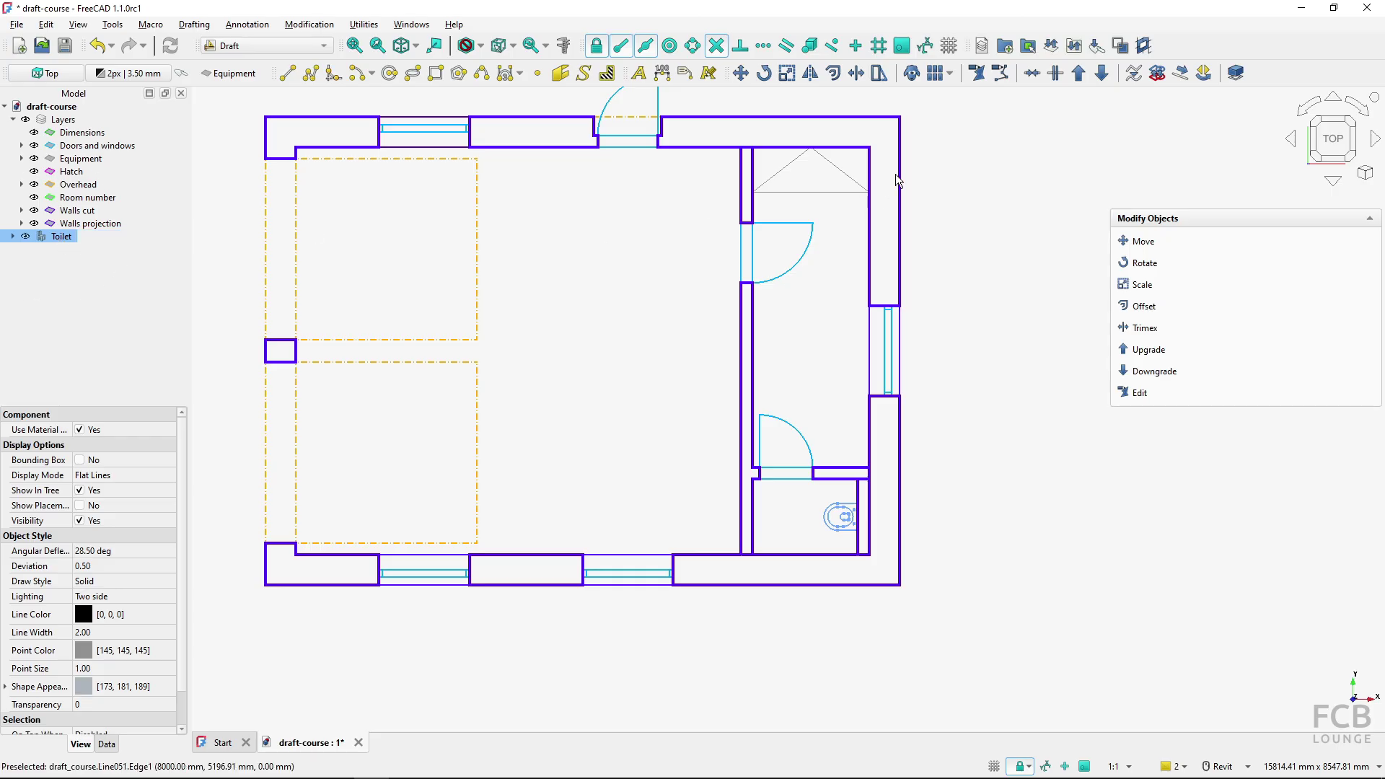
pyautogui.click(1051, 46)
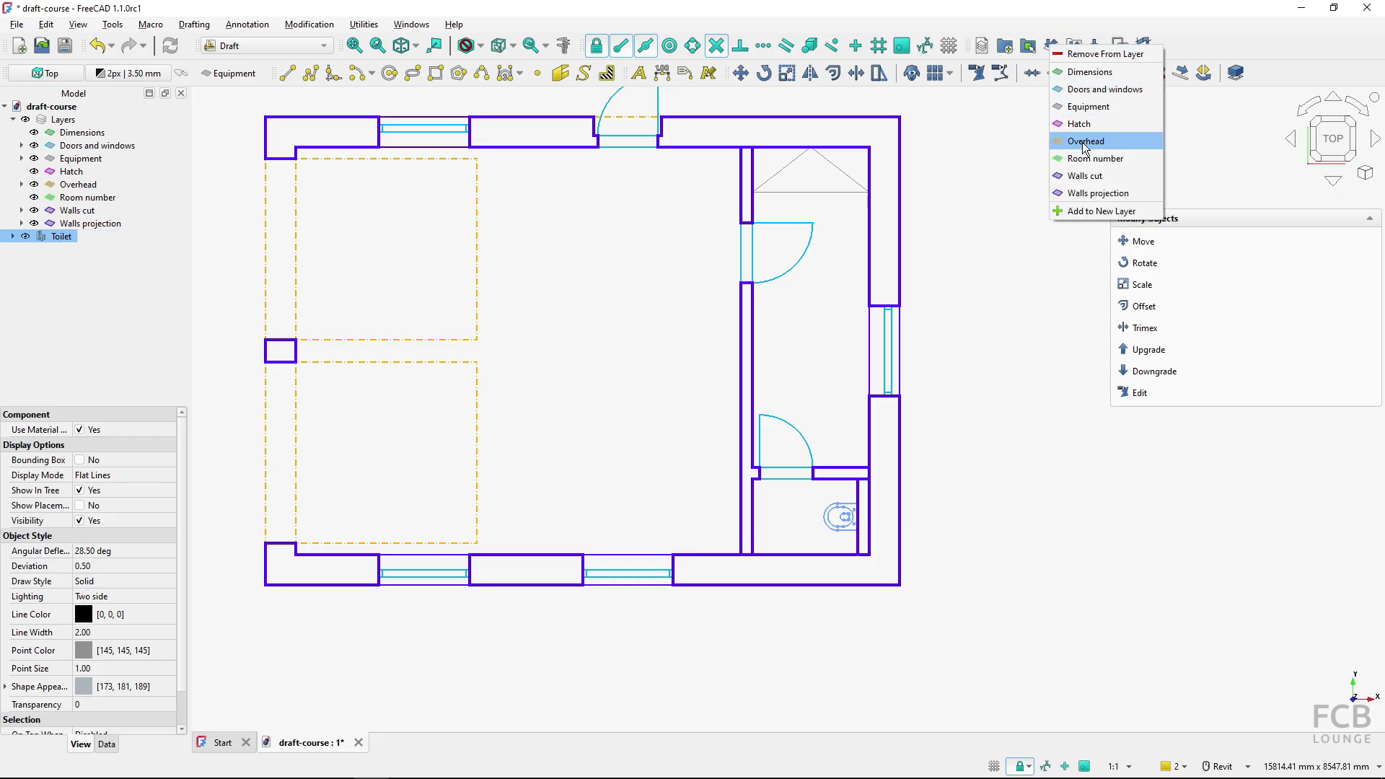
pyautogui.click(1088, 108)
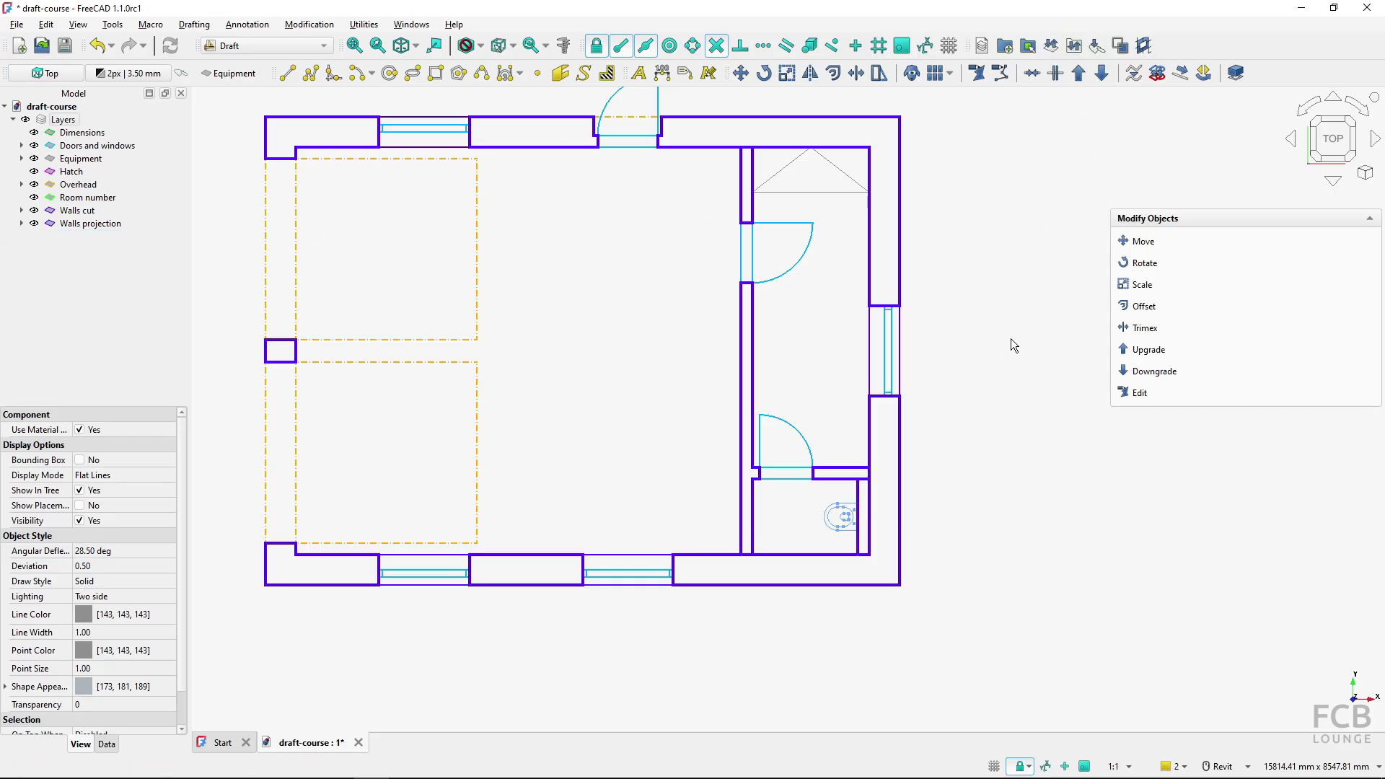
pyautogui.click(952, 404)
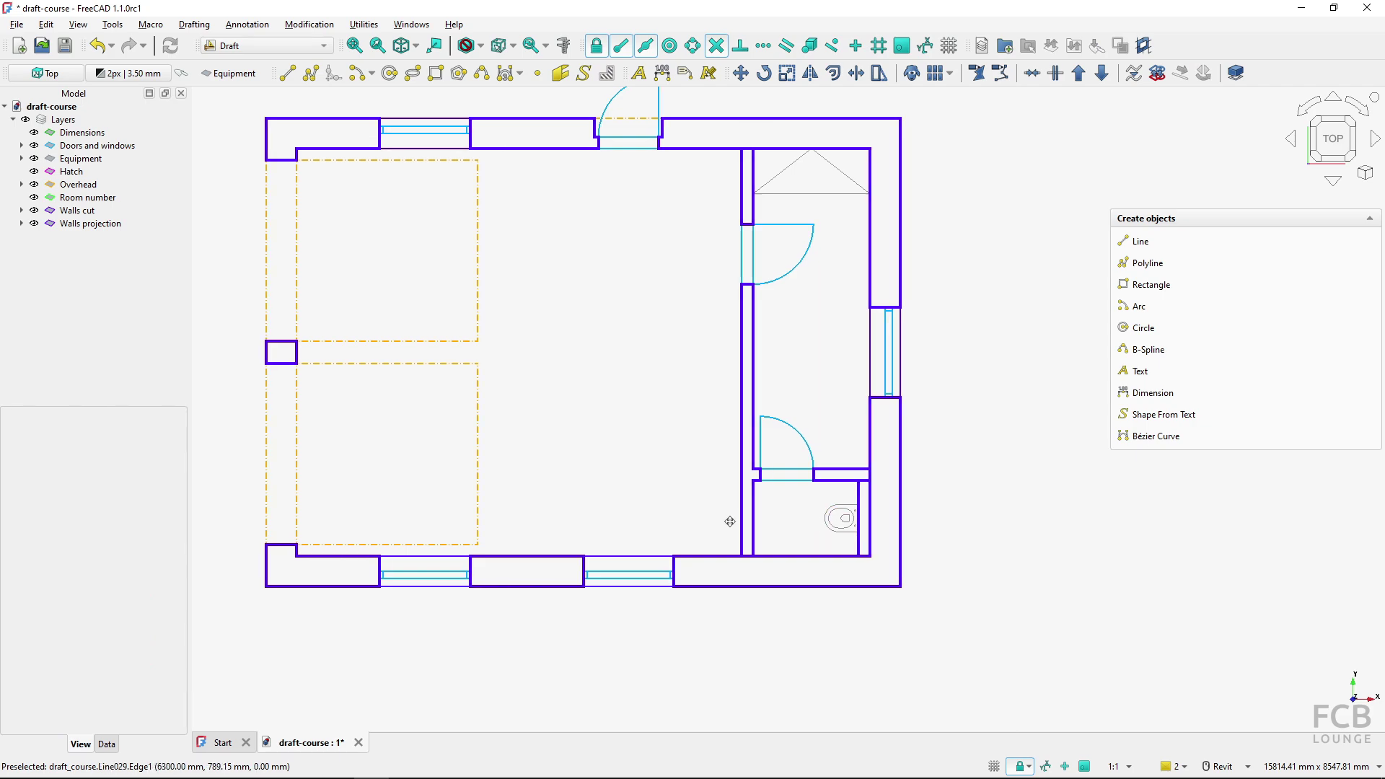
# Check the garage doors in the reference PDF and offset the upper door opening's outer dashed line inward as two successive copies, 100 mm apart.
pyautogui.moveTo(730, 520); pyautogui.dragTo(793, 583, button='middle')
pyautogui.hotkey('alt', 'Tab')
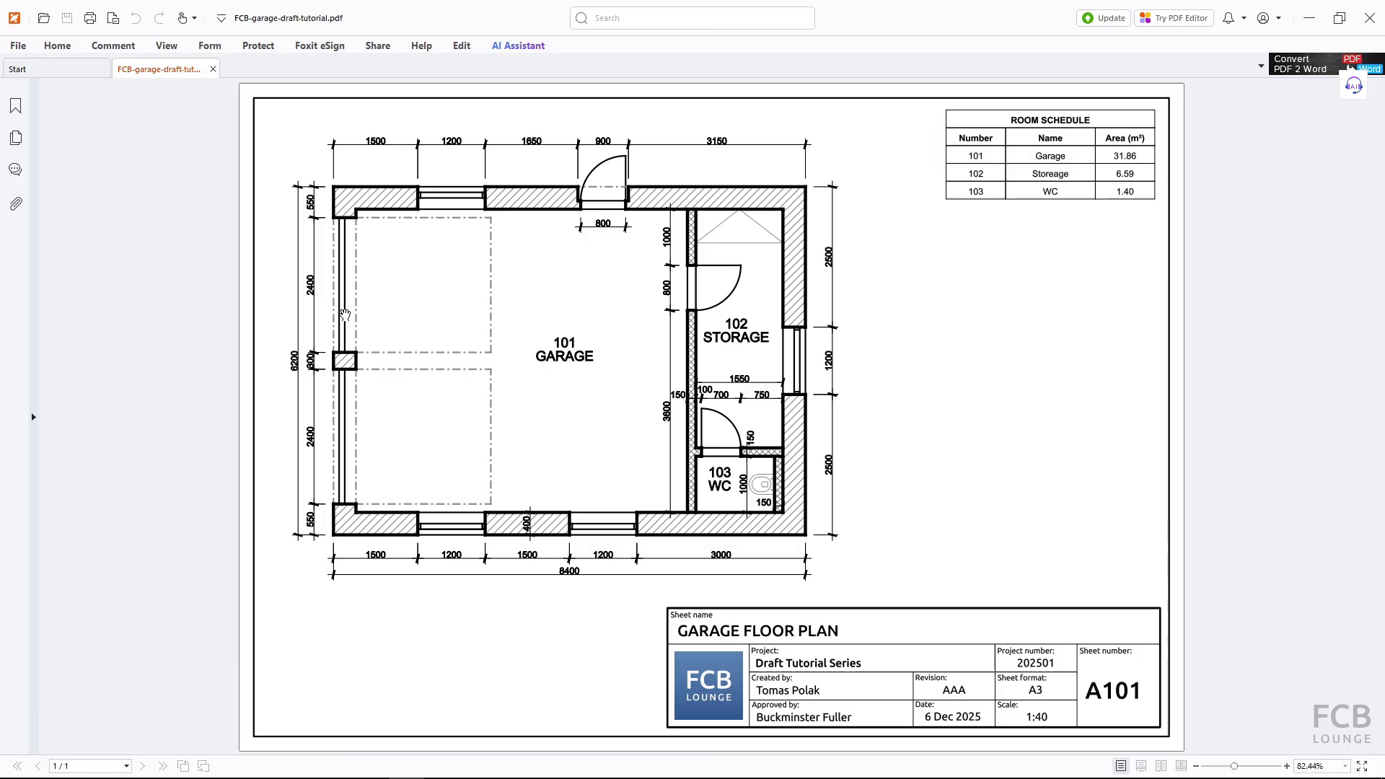
pyautogui.click(345, 426)
pyautogui.hotkey('alt', 'Tab')
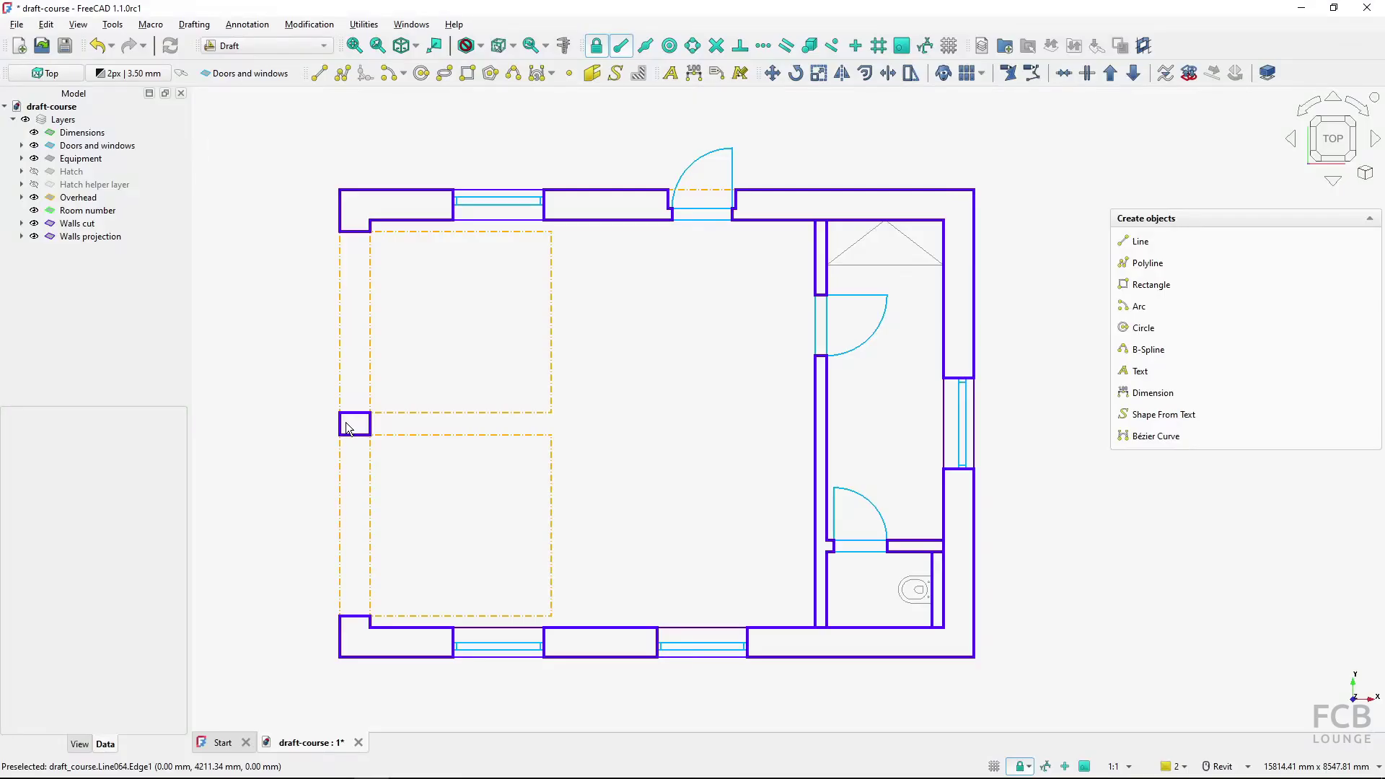
pyautogui.click(342, 297)
pyautogui.click(866, 73)
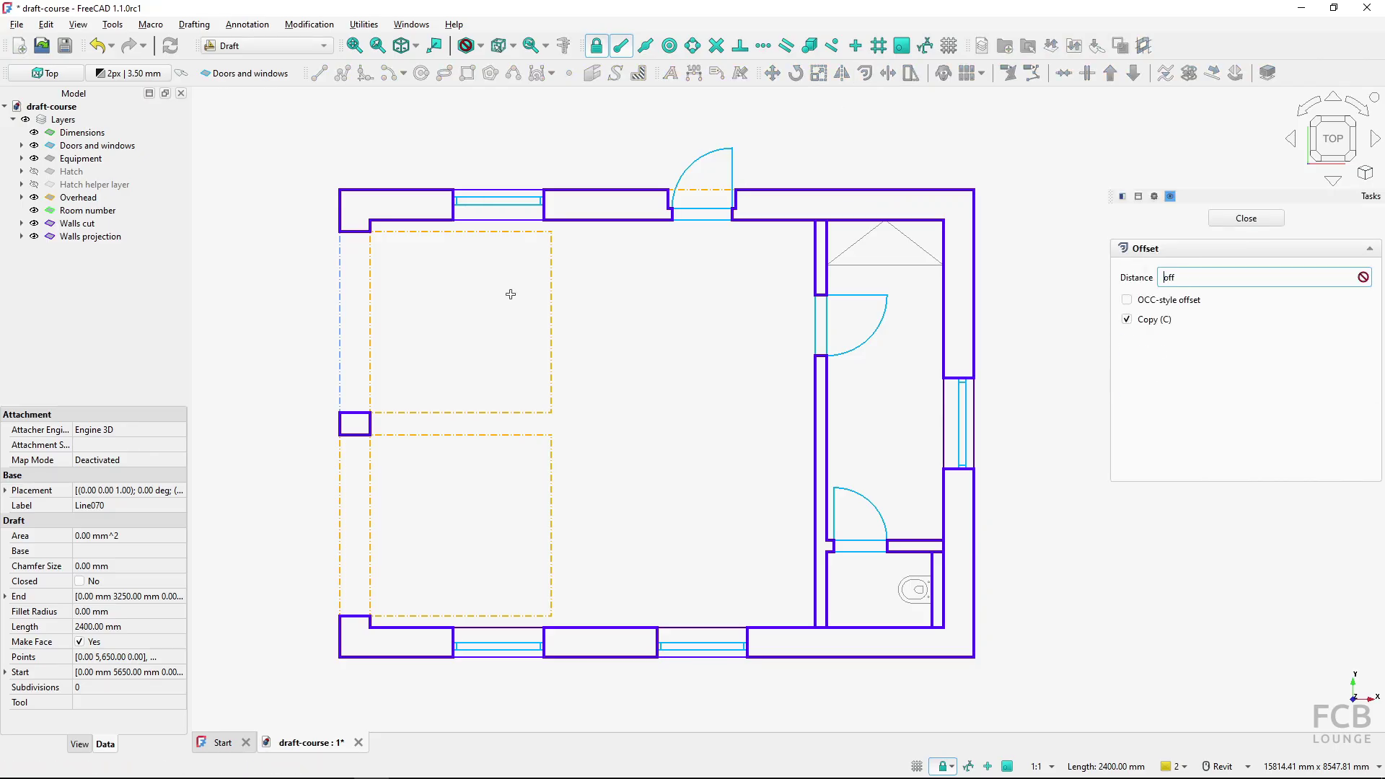
pyautogui.write('100mm')
pyautogui.press('Return')
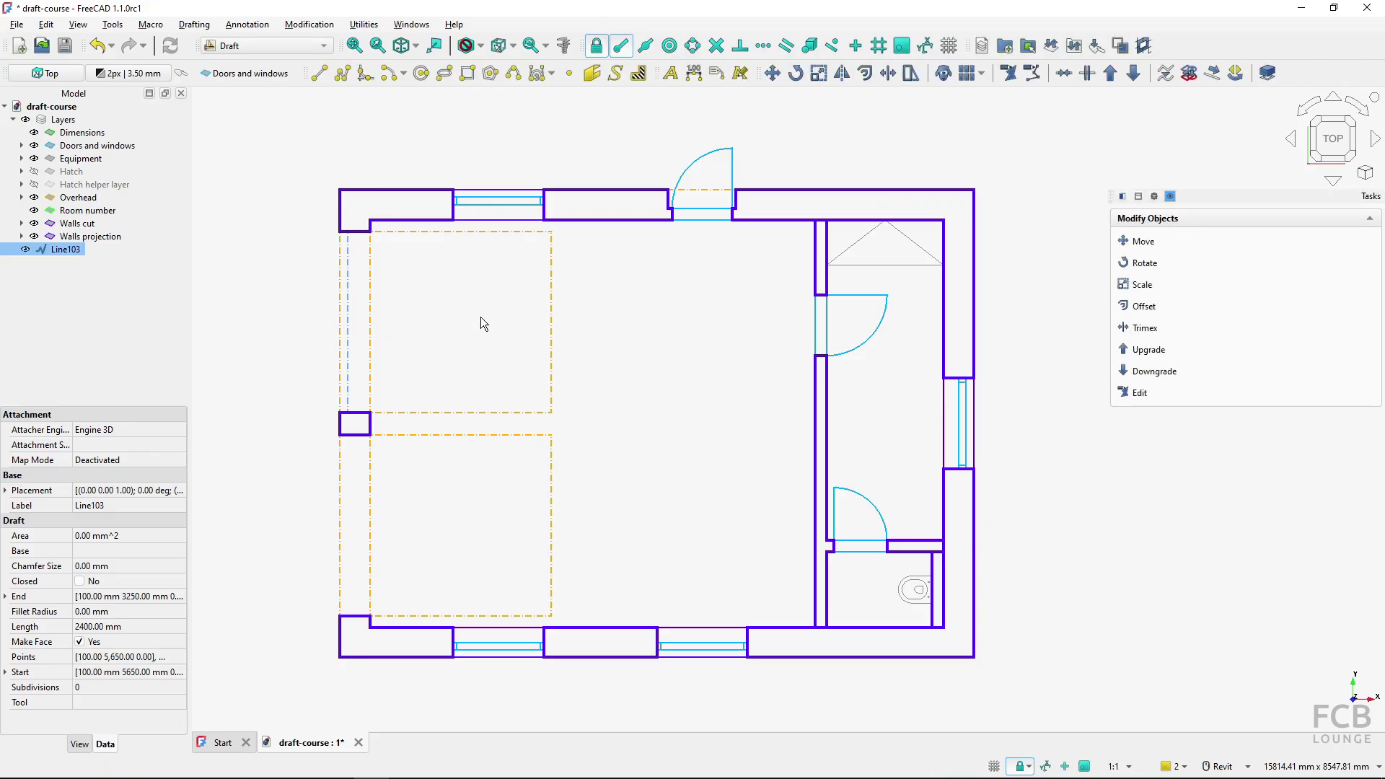
pyautogui.click(863, 75)
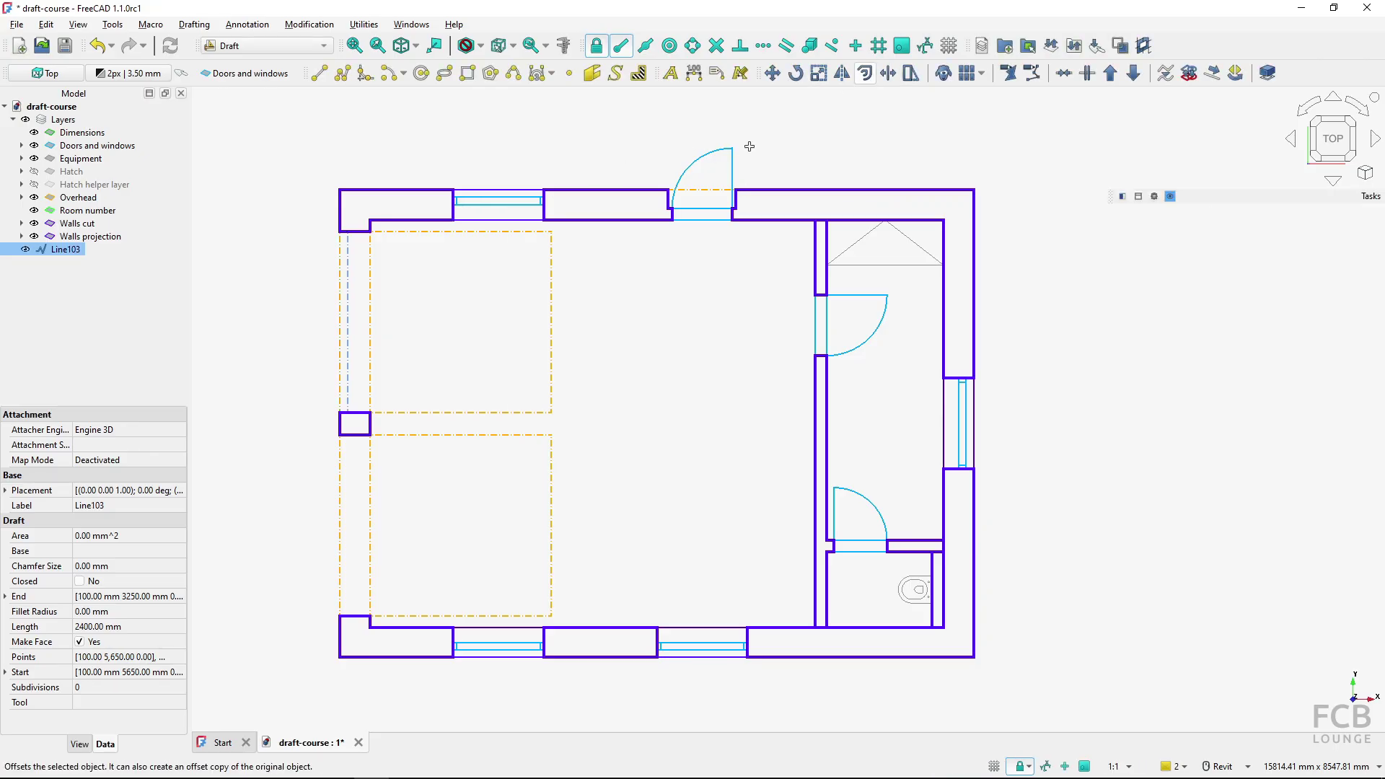
pyautogui.write('100')
pyautogui.press('Return')
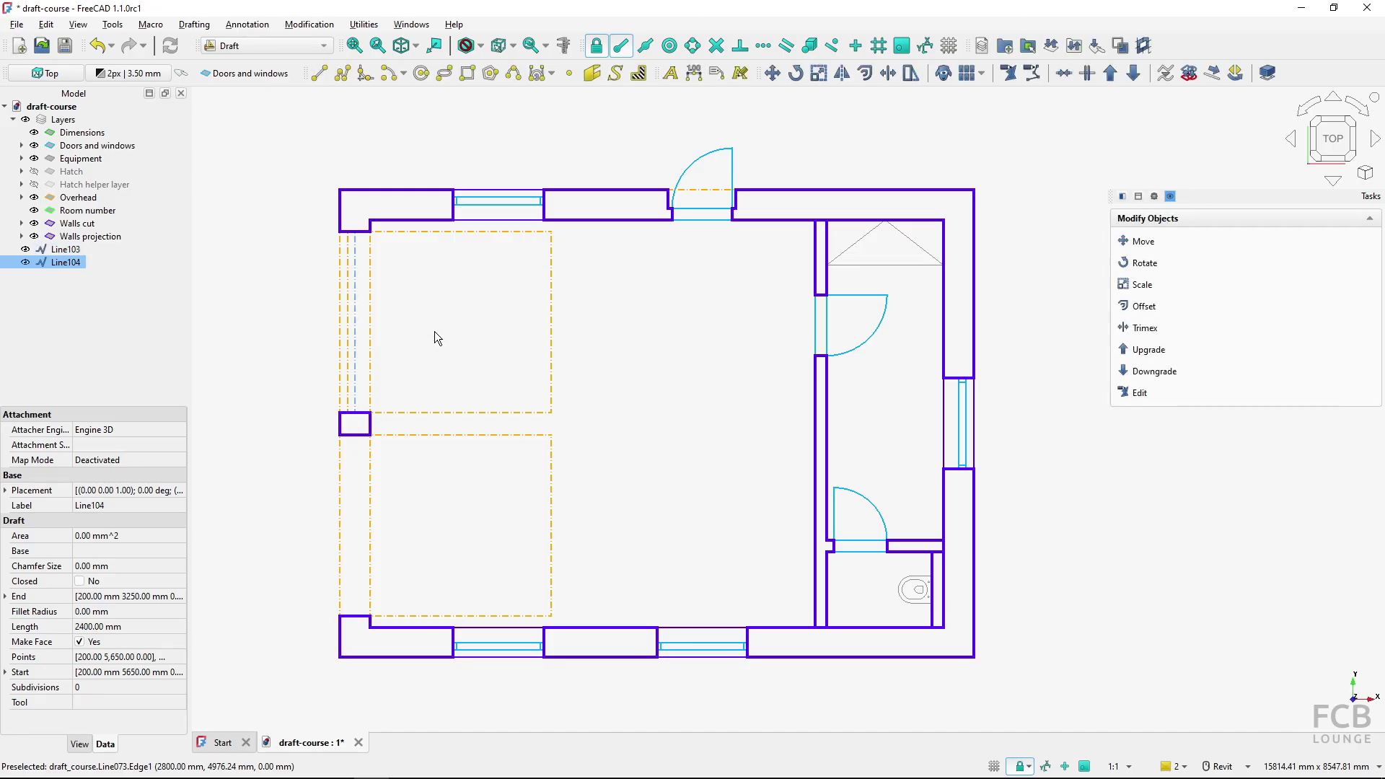
# Copy both offset garage door lines downward, using the upper opening's outer top corner as base point and the pier's outer top corner as destination.
pyautogui.click(353, 361)
pyautogui.keyDown('ctrl'); pyautogui.click(353, 364); pyautogui.keyUp('ctrl')
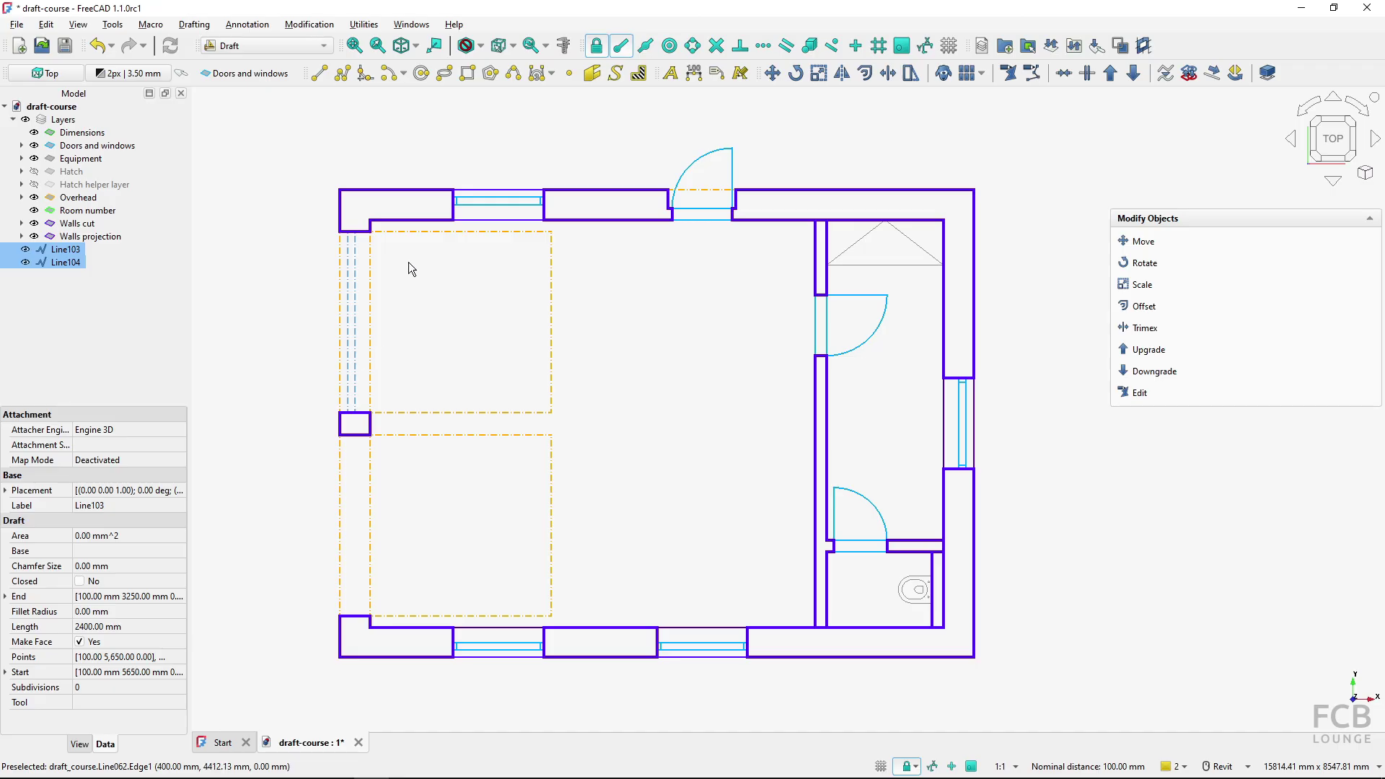
pyautogui.click(772, 73)
pyautogui.click(1151, 479)
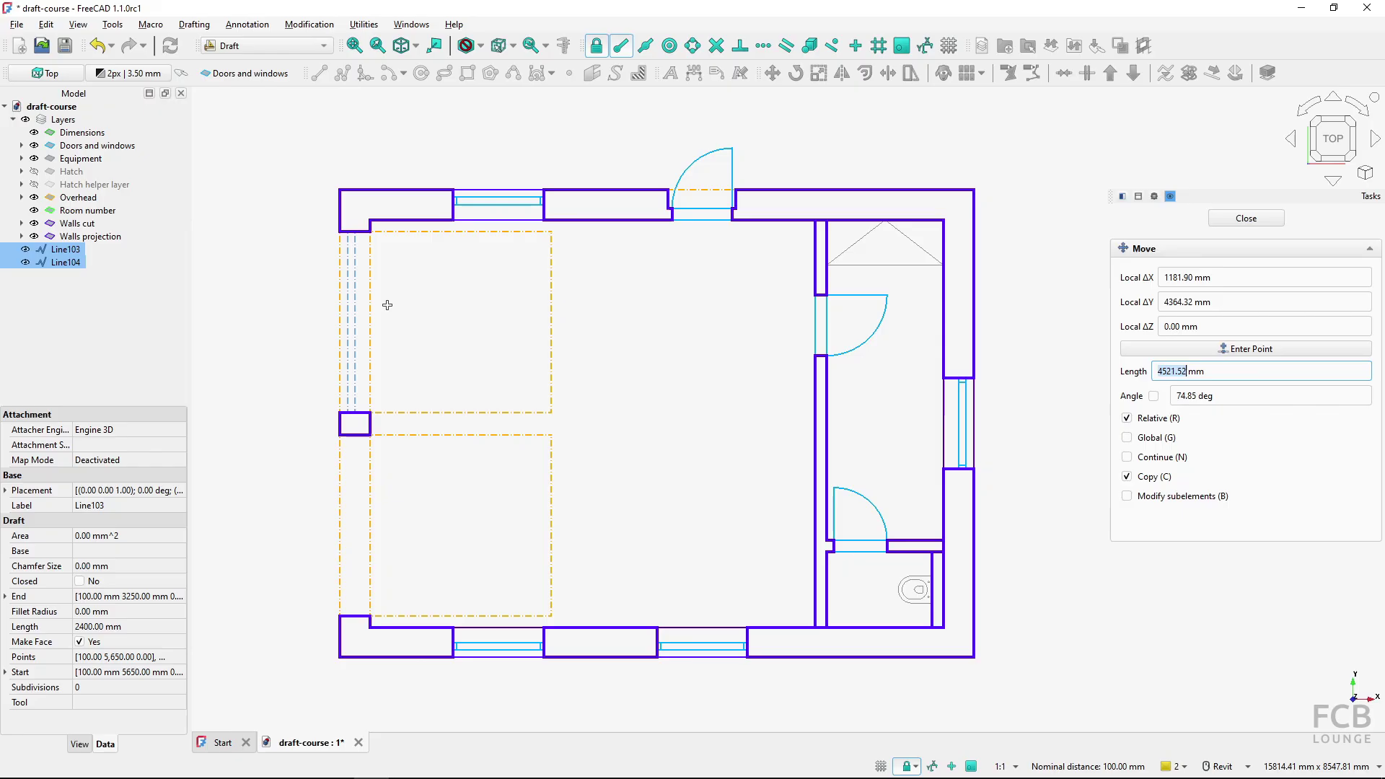
pyautogui.click(340, 233)
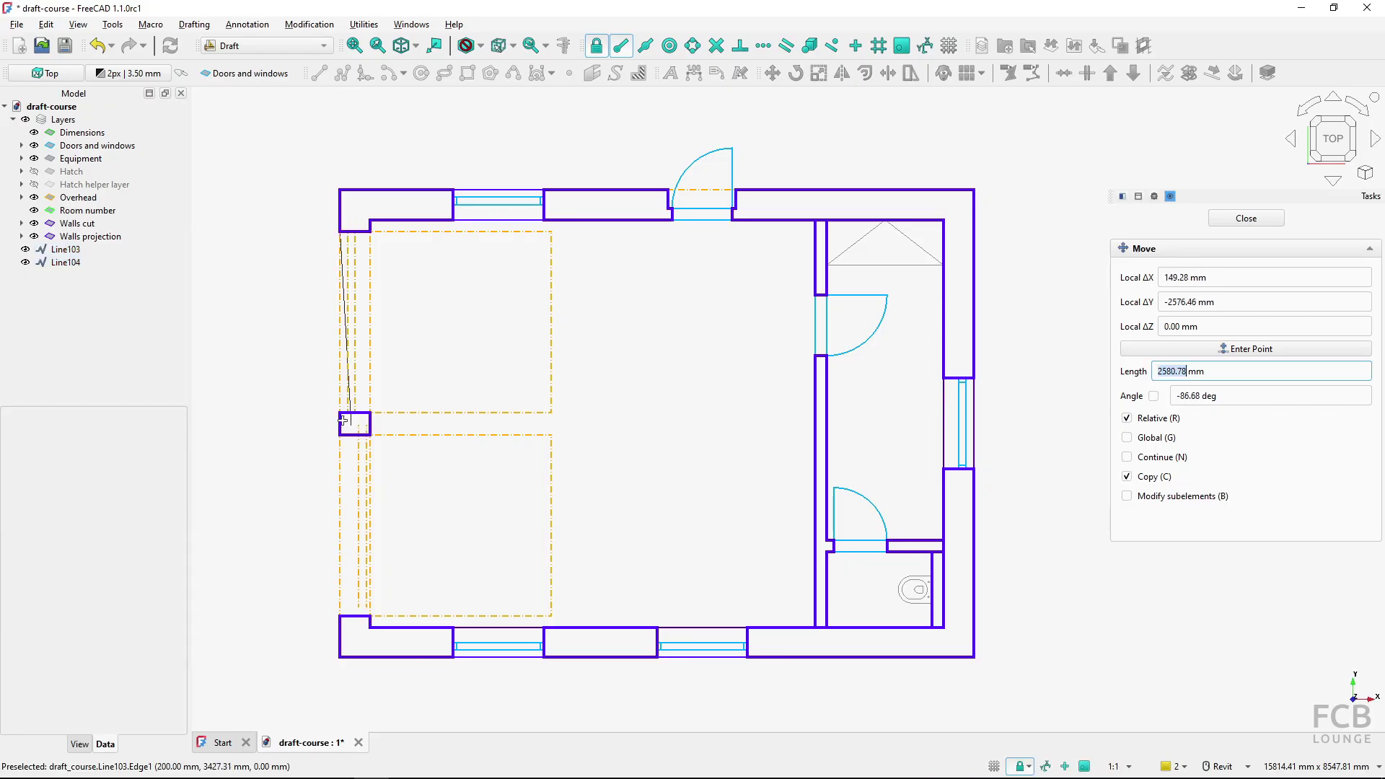
pyautogui.click(341, 413)
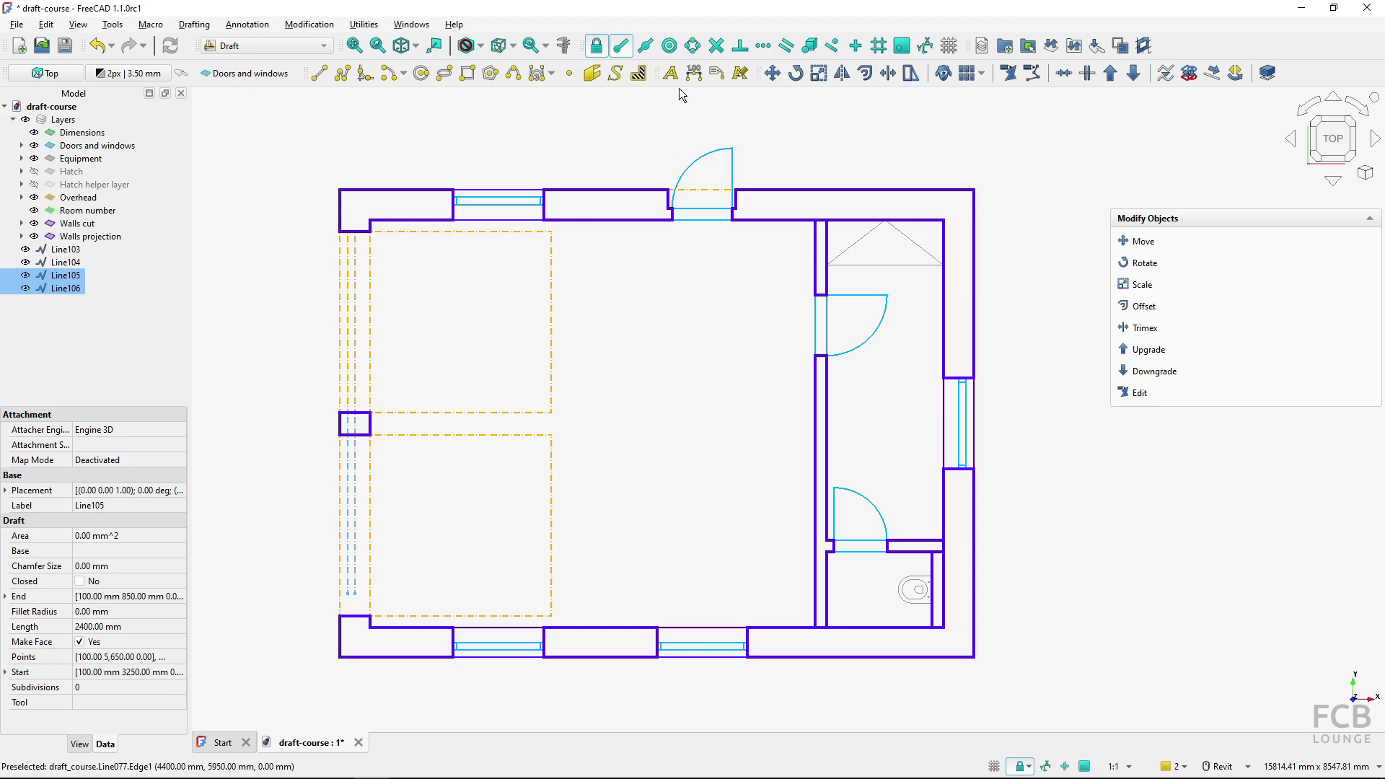
# Move the two copied door lines, without copying, 300 mm down from the pier's outer top corner to its outer bottom corner.
pyautogui.click(772, 73)
pyautogui.click(1150, 477)
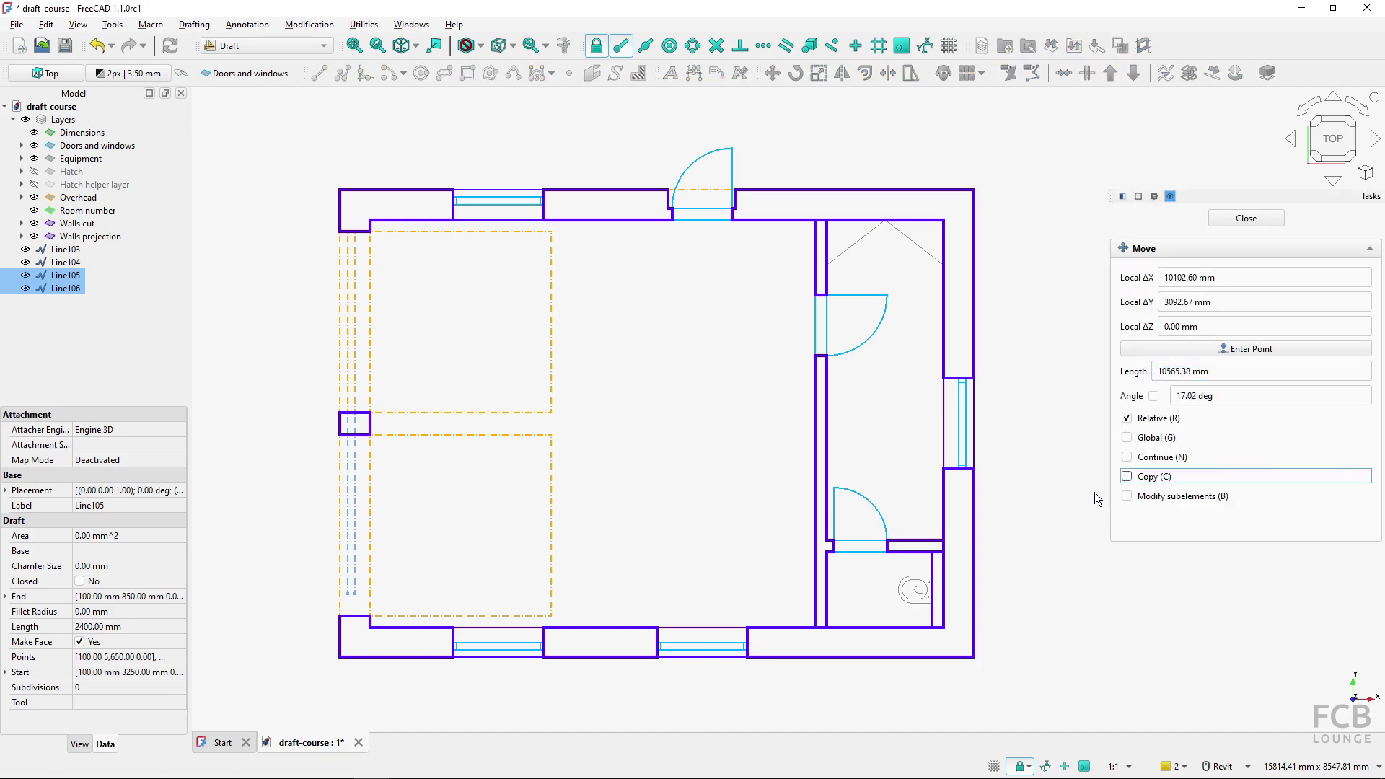
pyautogui.click(342, 415)
pyautogui.click(339, 436)
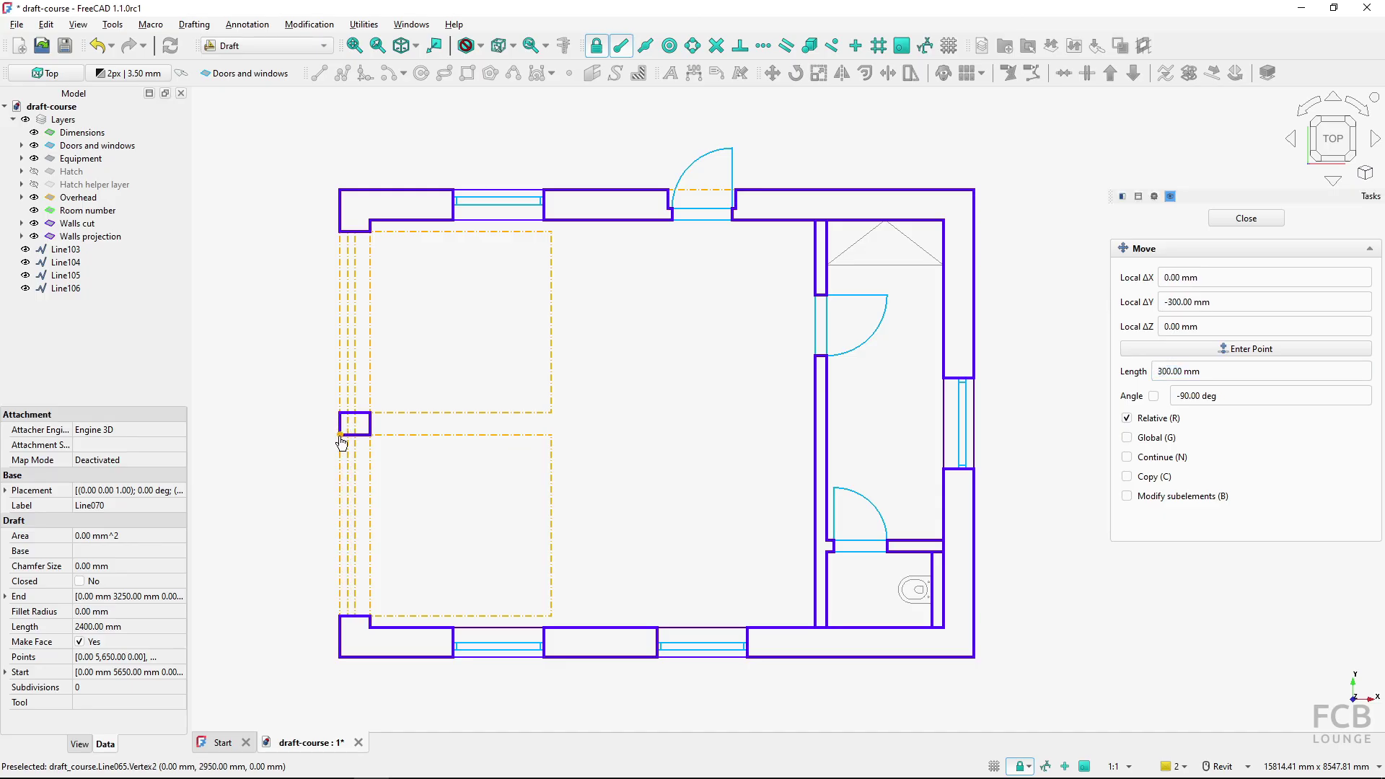
# Assign all four garage door lines in the upper and lower openings to the Equipment layer.
pyautogui.keyDown('ctrl'); pyautogui.click(352, 381); pyautogui.keyUp('ctrl')
pyautogui.keyDown('ctrl'); pyautogui.click(349, 376); pyautogui.keyUp('ctrl')
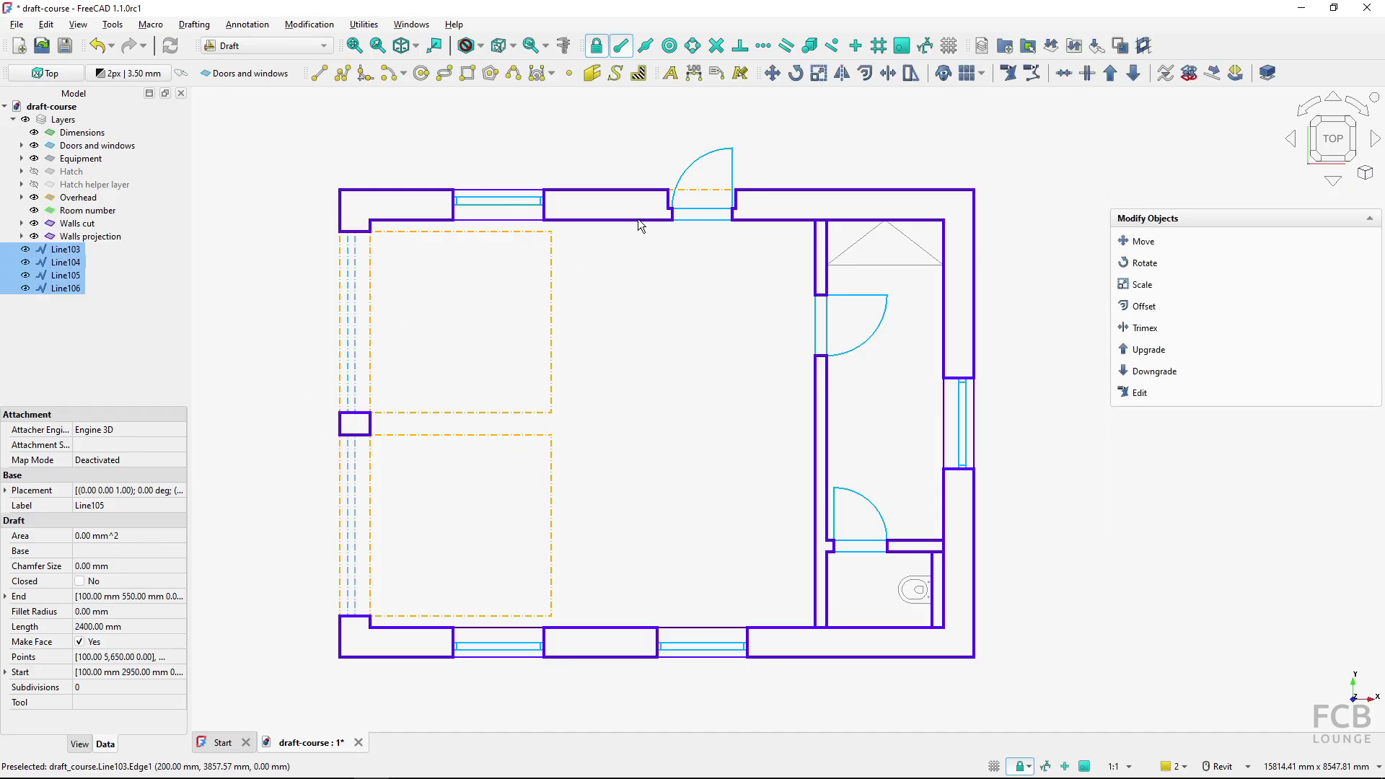
pyautogui.click(1052, 46)
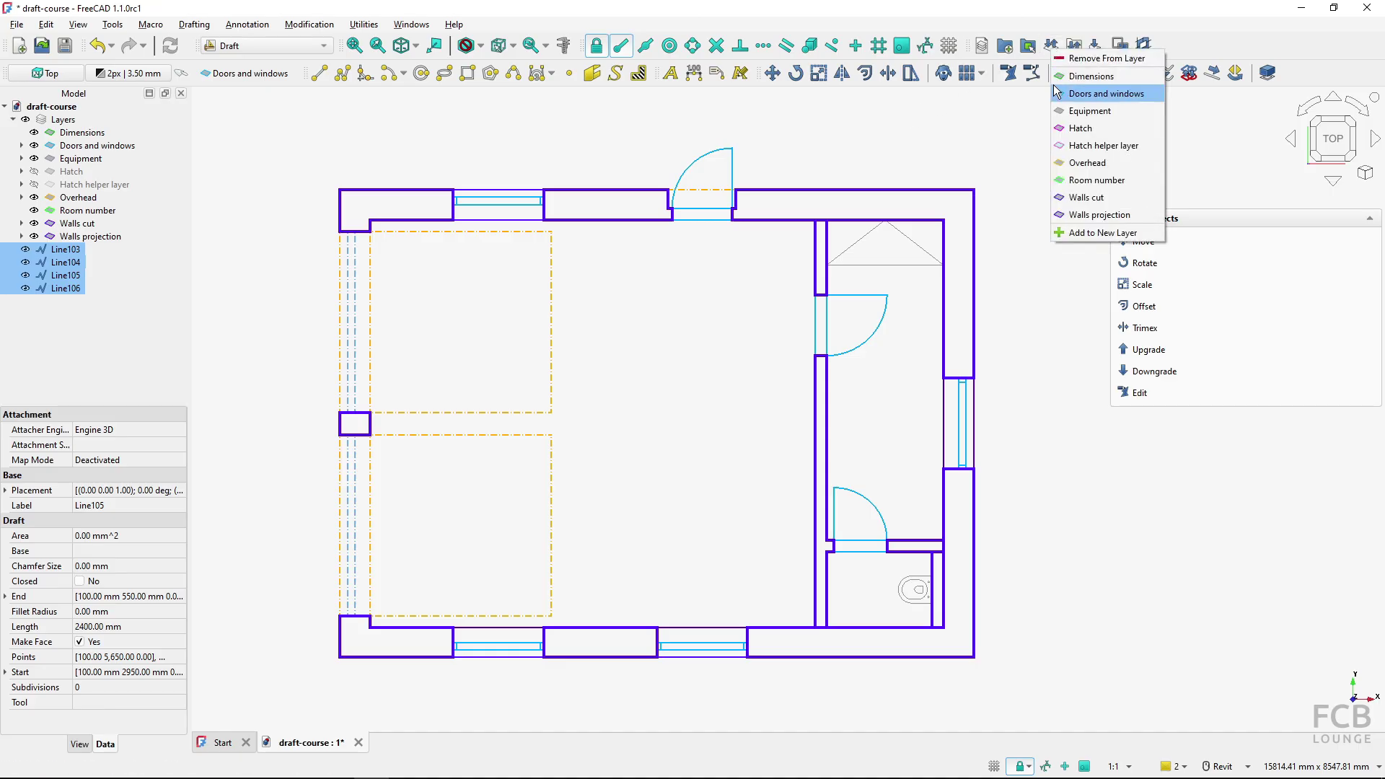
pyautogui.click(1090, 110)
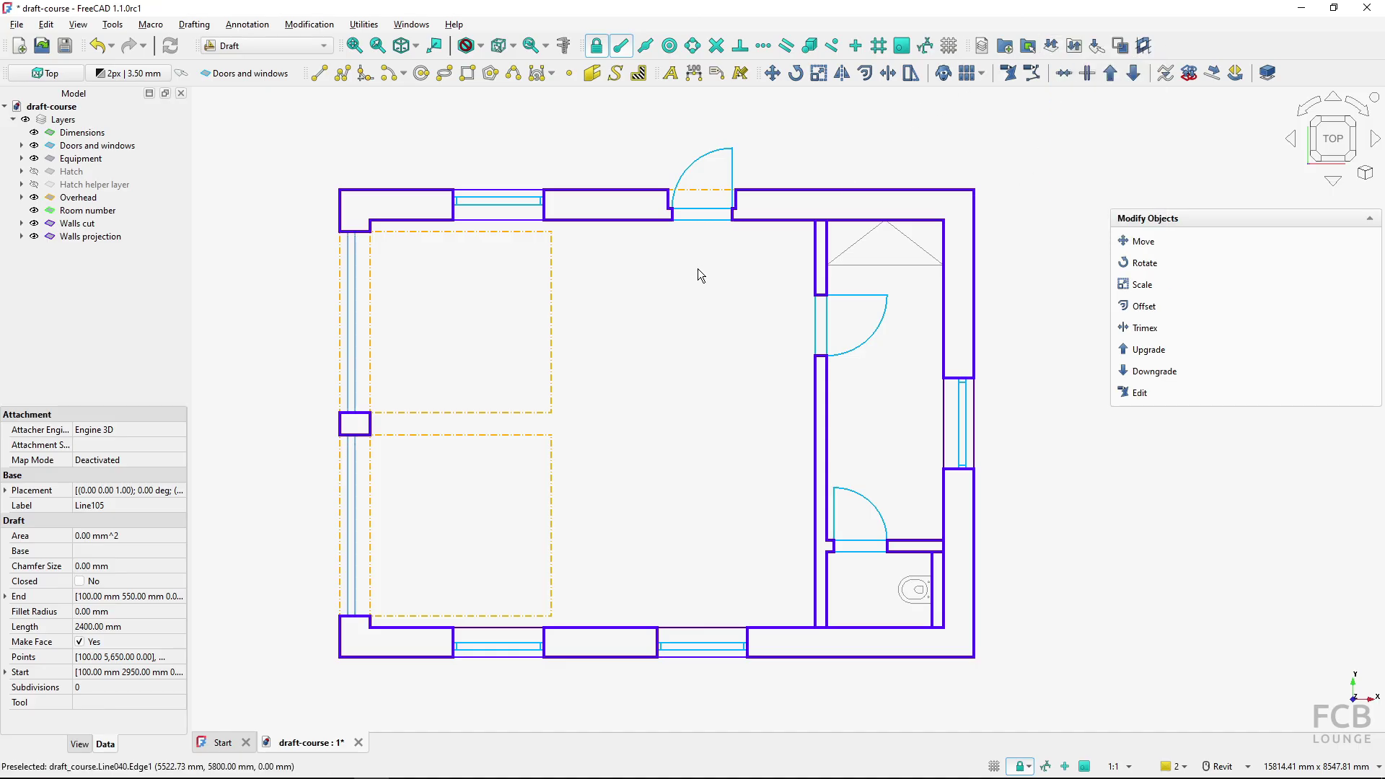